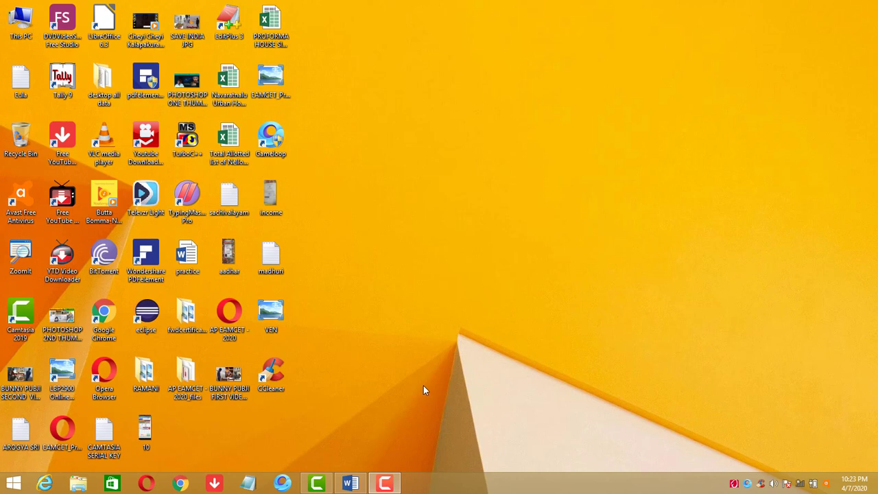
# - Launch Adobe Photoshop 7.0 from the Windows 8 Start screen's Apps list
pyautogui.click(13, 484)
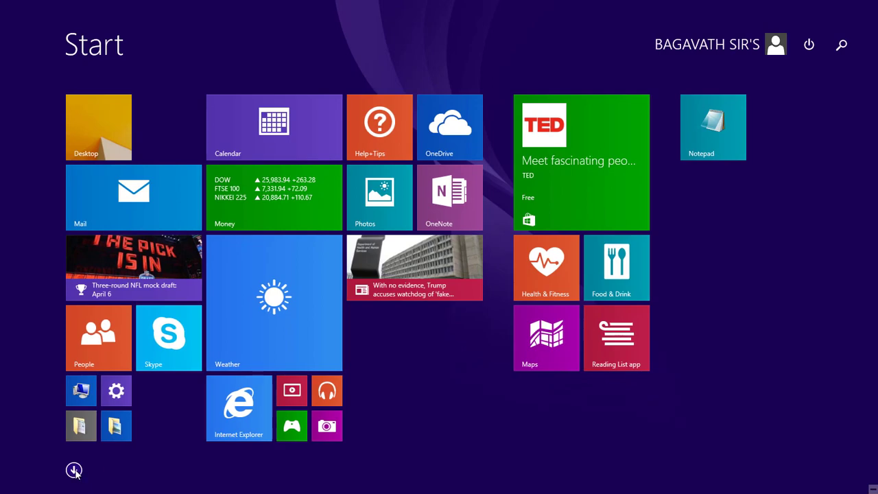
pyautogui.click(73, 470)
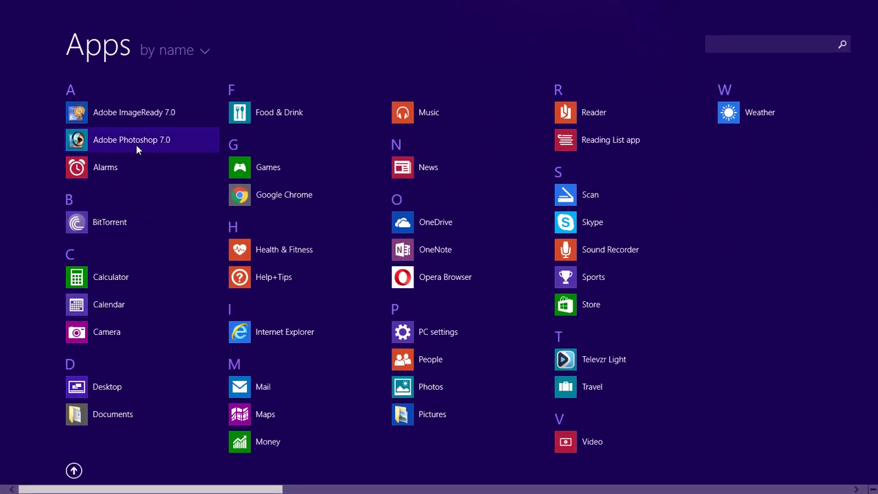
pyautogui.click(136, 146)
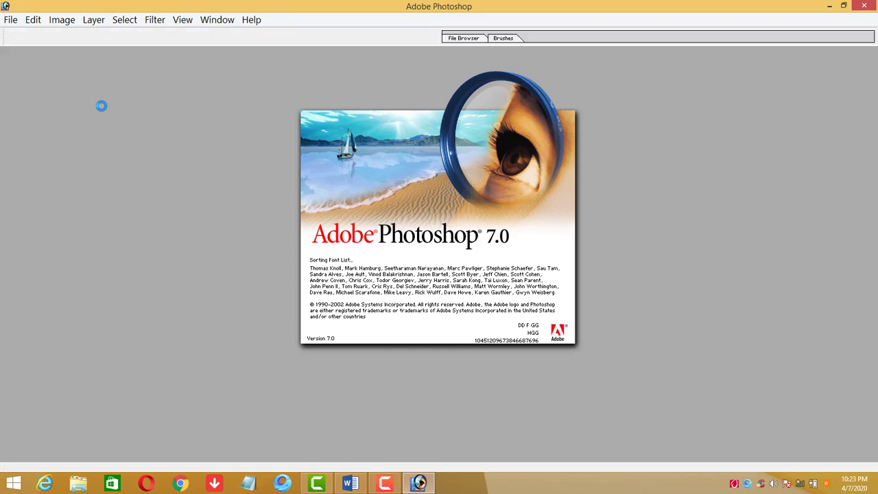
# - Create a new 1400 × 800 pixel document with a white background and maximize its window
pyautogui.click(11, 21)
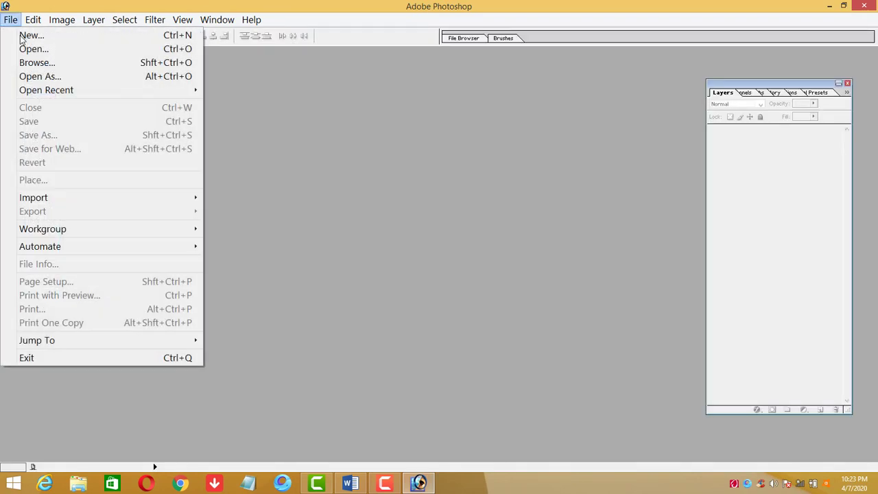
pyautogui.click(27, 36)
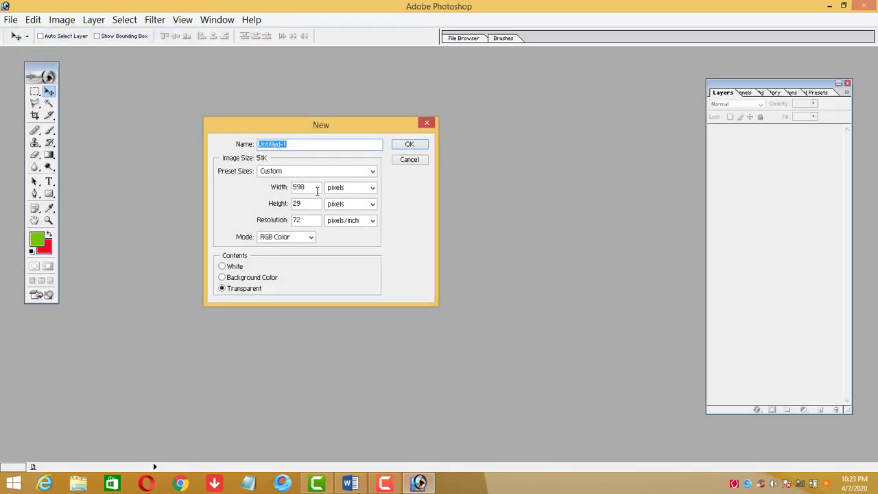
pyautogui.moveTo(317, 191); pyautogui.dragTo(264, 185)
pyautogui.write('12')
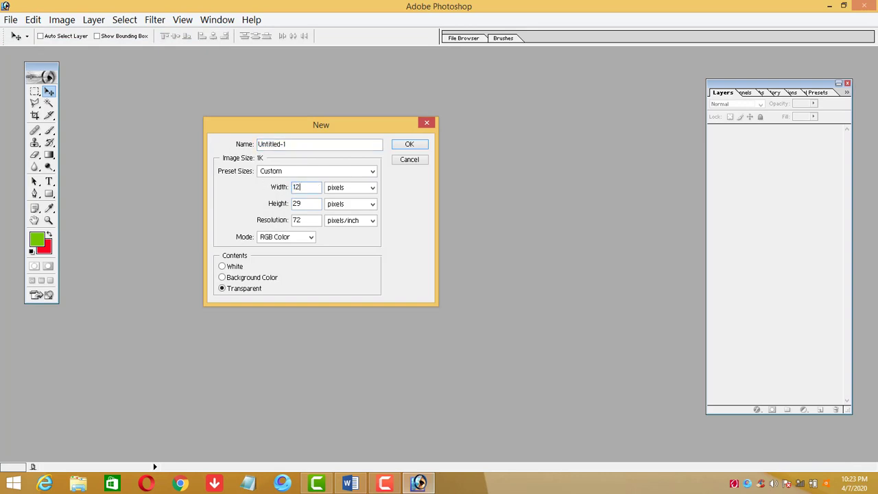
pyautogui.write('00')
pyautogui.moveTo(309, 204); pyautogui.dragTo(255, 203)
pyautogui.write('800')
pyautogui.moveTo(310, 190); pyautogui.dragTo(278, 193)
pyautogui.write('140')
pyautogui.write('0')
pyautogui.click(236, 267)
pyautogui.click(236, 267)
pyautogui.click(410, 145)
pyautogui.click(497, 58)
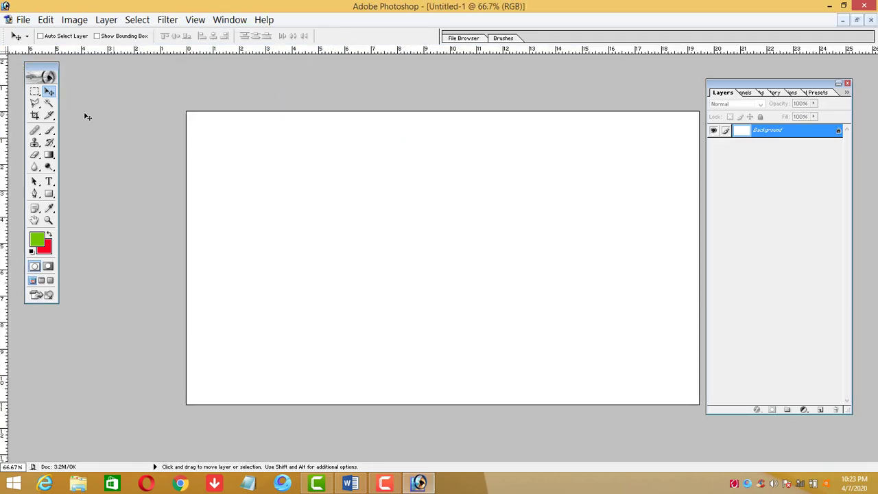
# - Add a text layer reading NICETECHVIDYA over YOUTUBE CHANNEL at a reduced font size
pyautogui.click(49, 181)
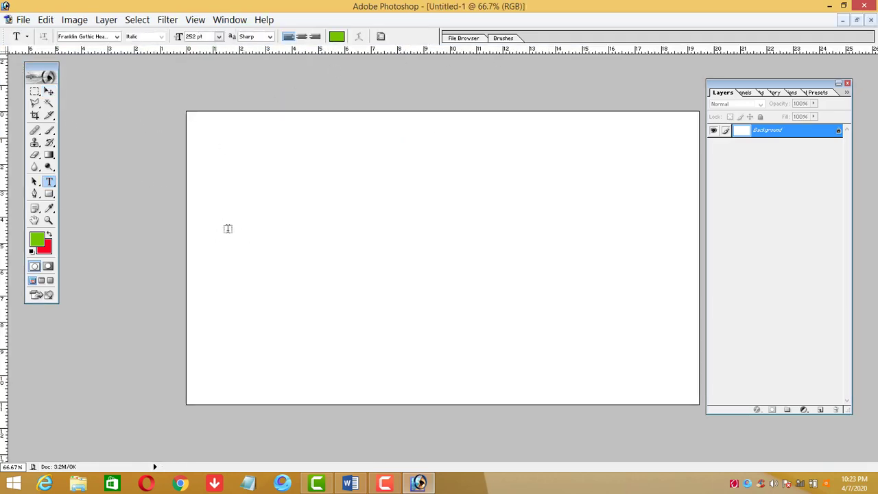
pyautogui.click(232, 237)
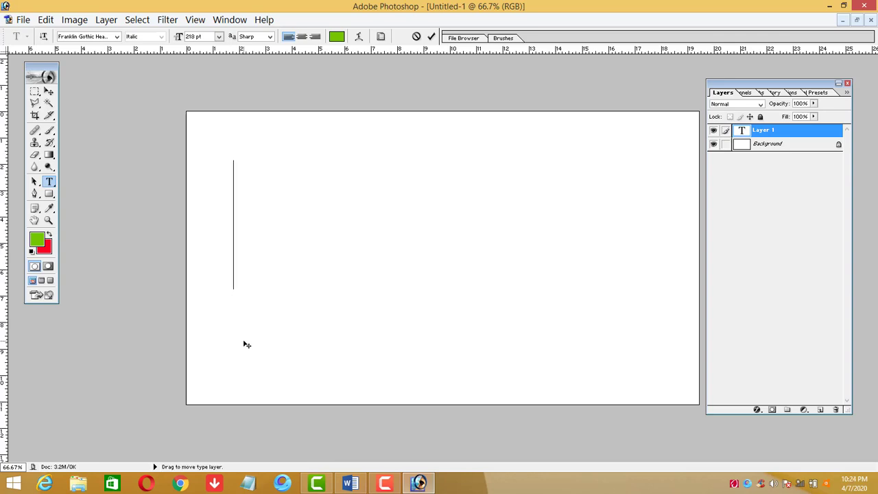
pyautogui.hotkey('ctrl', 'shift', ',')
pyautogui.hotkey('ctrl', 'shift', ',')
pyautogui.hotkey('ctrl', 'shift', ',')
pyautogui.hotkey('ctrl', 'shift', ',')
pyautogui.hotkey('ctrl', 'shift', ',')
pyautogui.hotkey('ctrl', 'shift', ',')
pyautogui.hotkey('ctrl', 'shift', ',')
pyautogui.hotkey('ctrl', 'shift', ',')
pyautogui.hotkey('ctrl', 'shift', ',')
pyautogui.write('NICE')
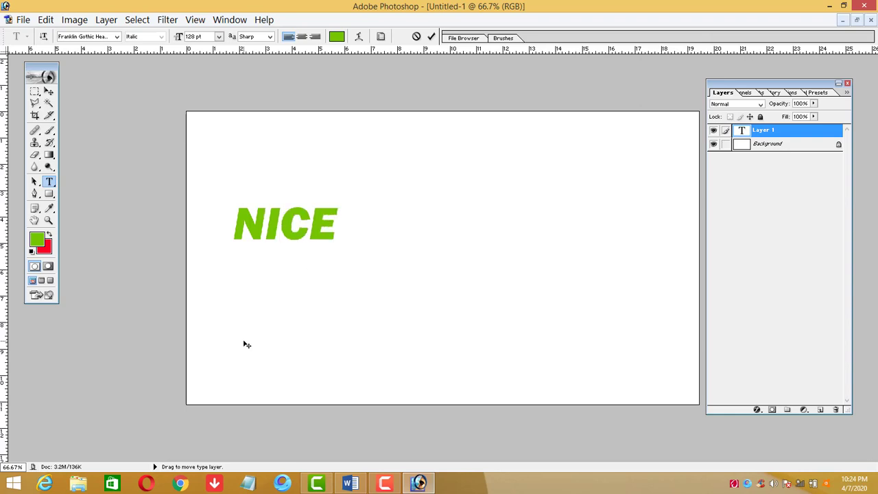
pyautogui.write('TECHVIDYA')
pyautogui.press('Return')
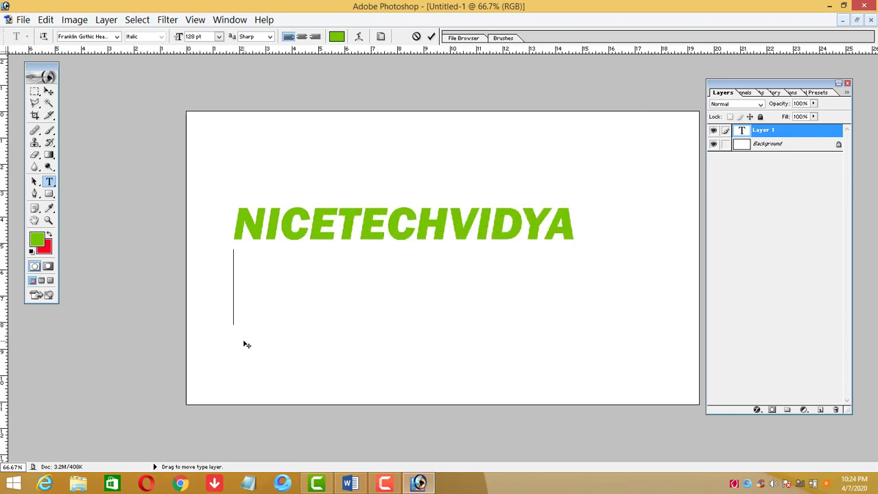
pyautogui.write('YOUTU')
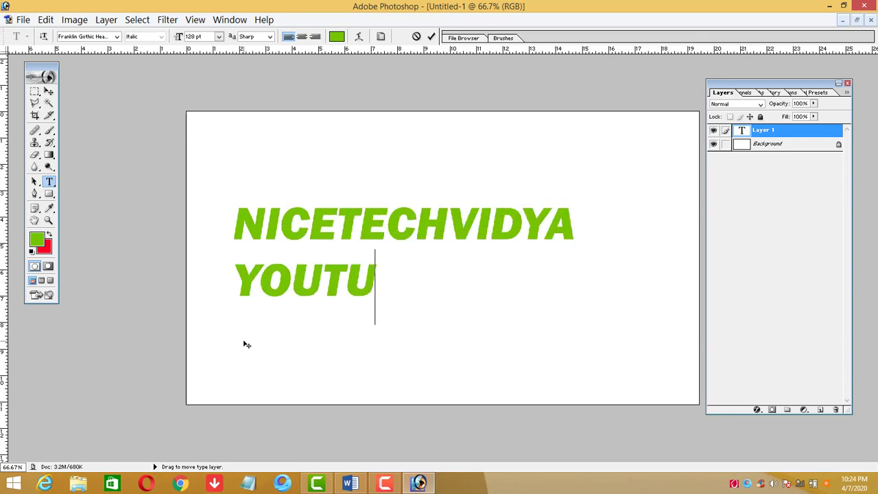
pyautogui.write('BE CH')
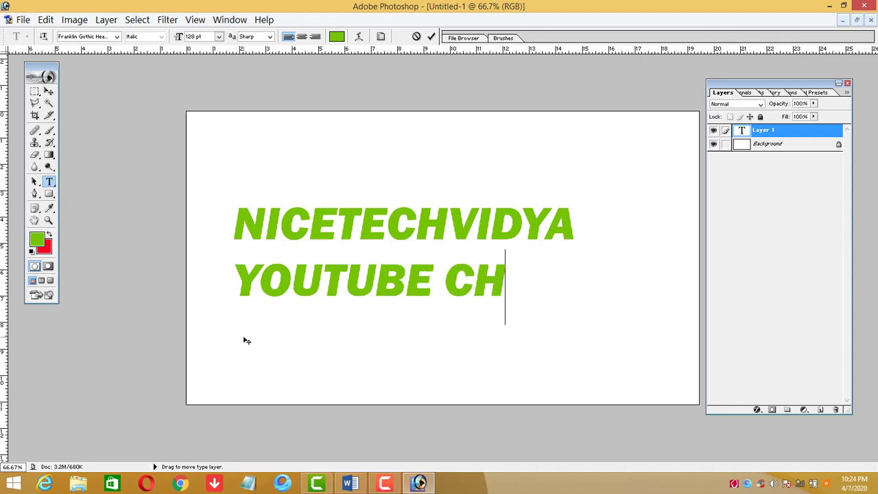
pyautogui.write('ANNEL')
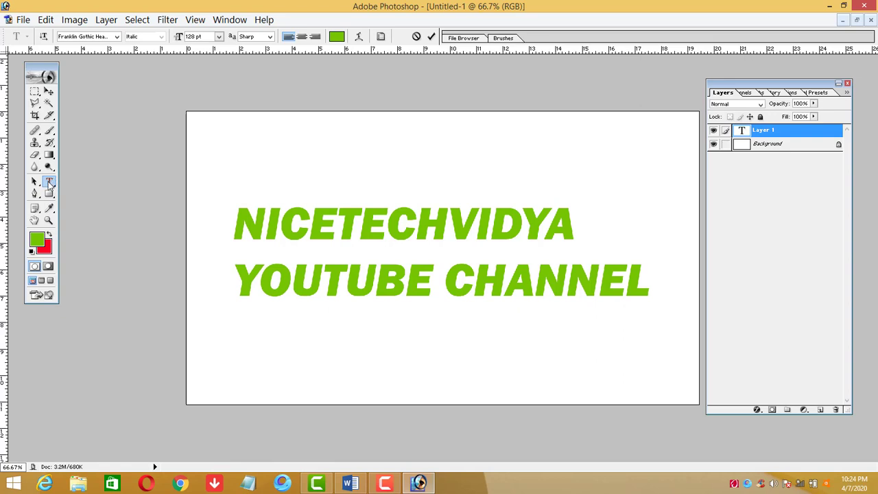
pyautogui.click(49, 103)
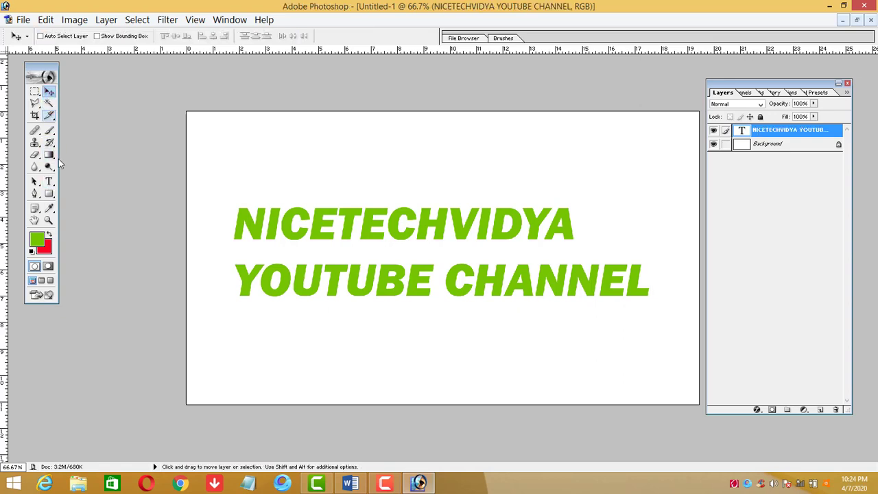
# - Switch between the Type and Move tools, keeping horizontal type as the active mode
pyautogui.click(50, 182)
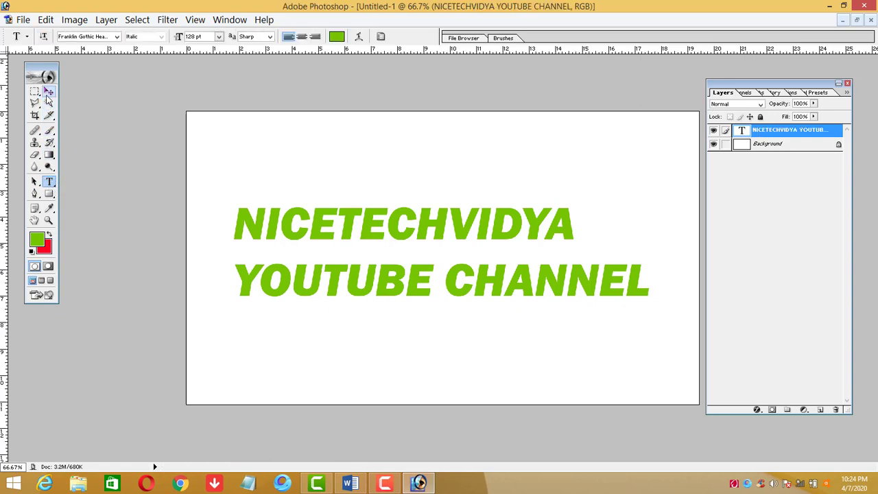
pyautogui.click(48, 91)
pyautogui.click(52, 186)
pyautogui.click(48, 91)
pyautogui.click(49, 182)
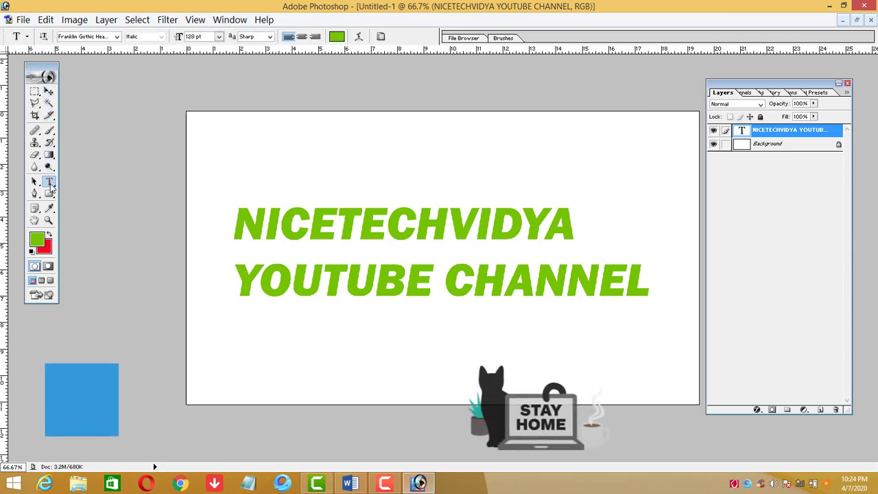
pyautogui.click(48, 92)
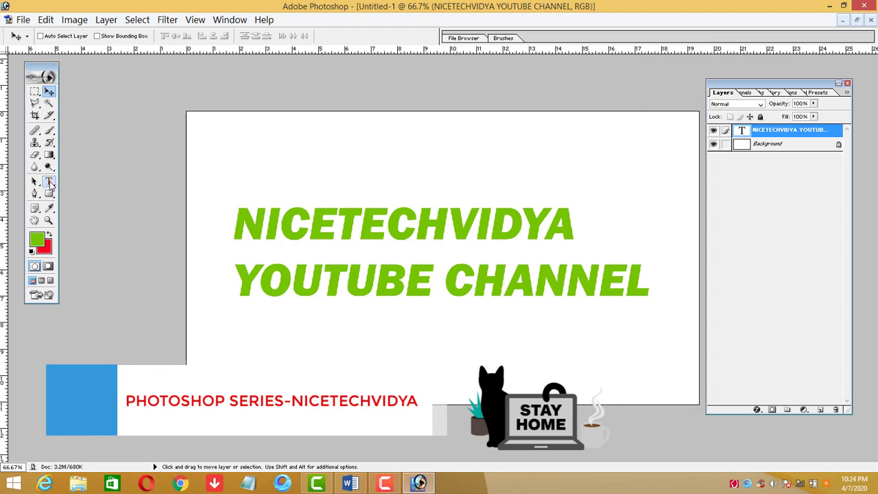
pyautogui.click(49, 182)
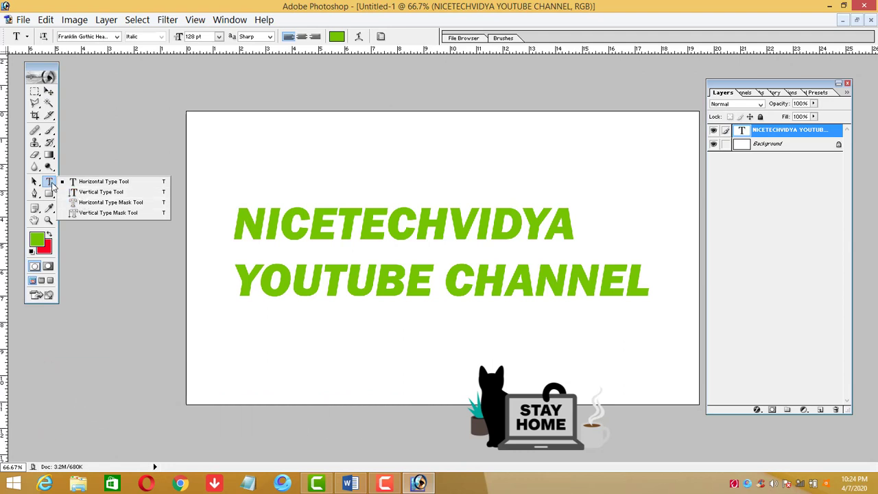
pyautogui.click(51, 184)
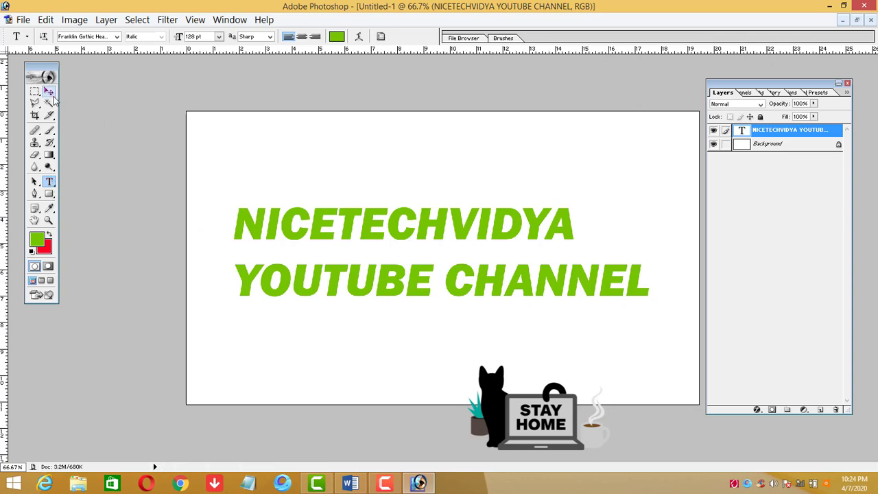
# - Nudge the text block slightly right and up, then select all its characters for editing
pyautogui.click(48, 91)
pyautogui.rightClick(260, 223)
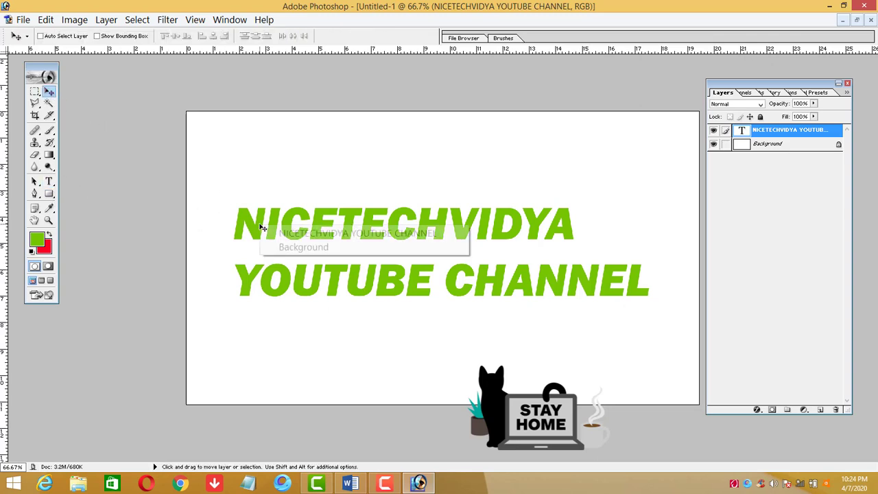
pyautogui.click(302, 236)
pyautogui.moveTo(301, 235); pyautogui.dragTo(311, 229)
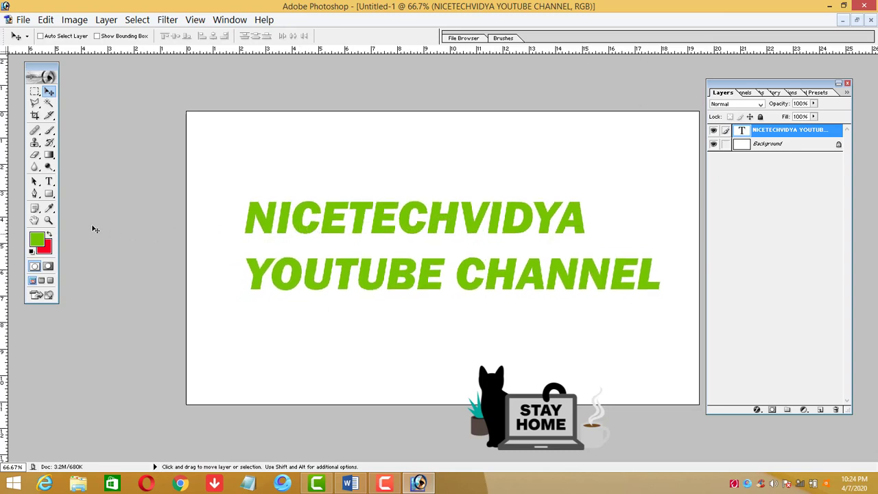
pyautogui.click(49, 181)
pyautogui.click(346, 274)
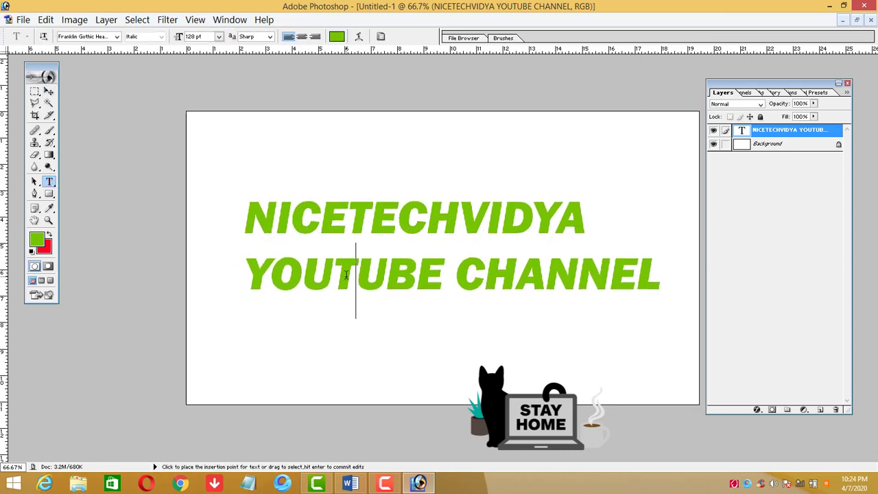
pyautogui.hotkey('ctrl', 'a')
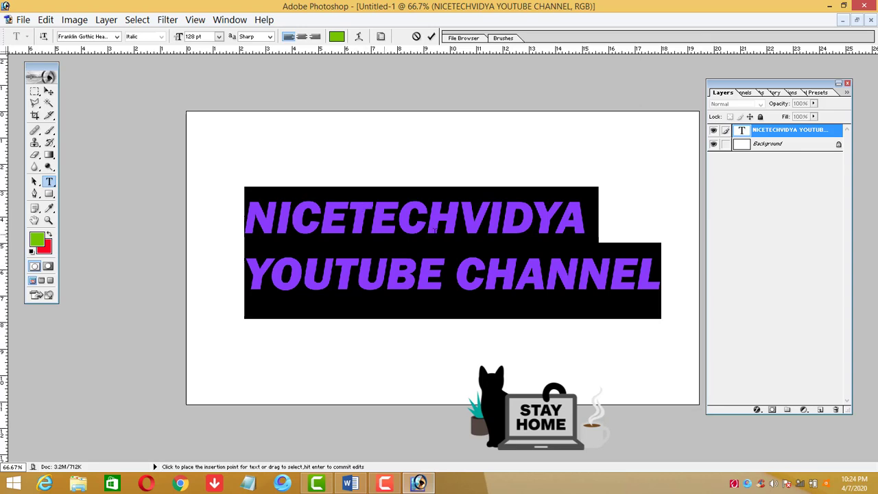
# - Change the text alignment and drag the text block fully onto the canvas
pyautogui.click(301, 37)
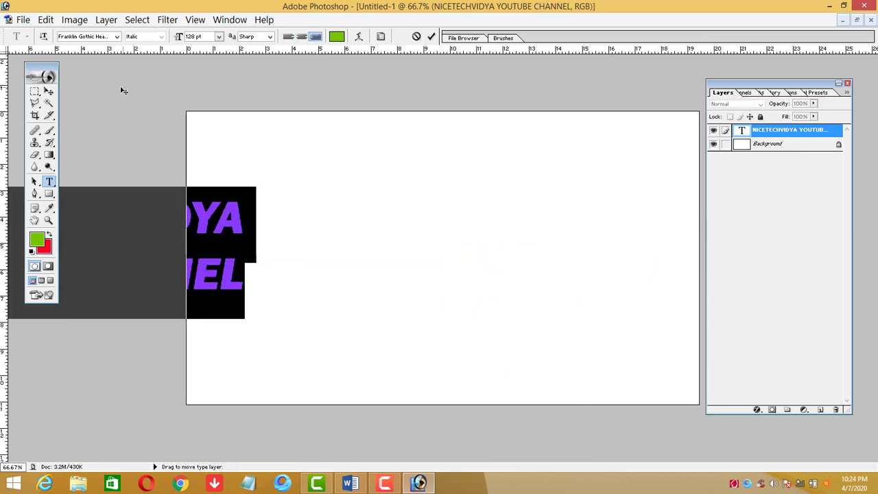
pyautogui.click(49, 91)
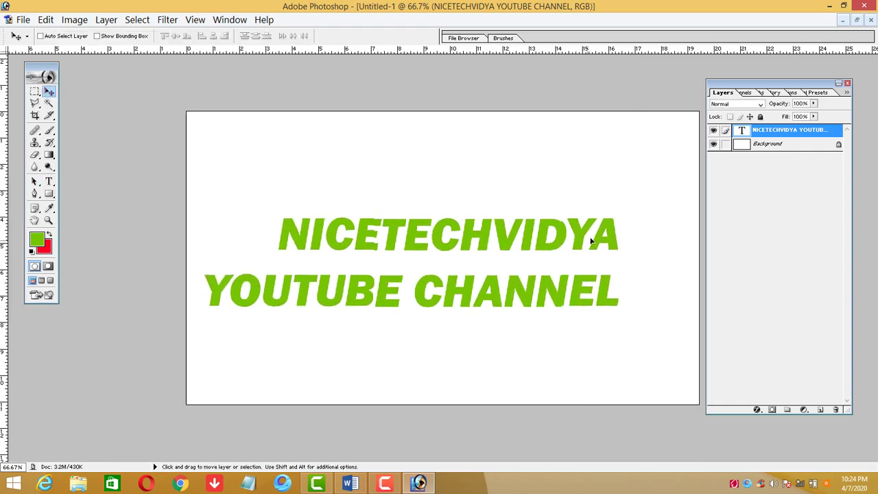
pyautogui.moveTo(473, 254); pyautogui.dragTo(557, 235)
# - Centre-align all the title text and drag it to the upper middle of the canvas
pyautogui.click(49, 181)
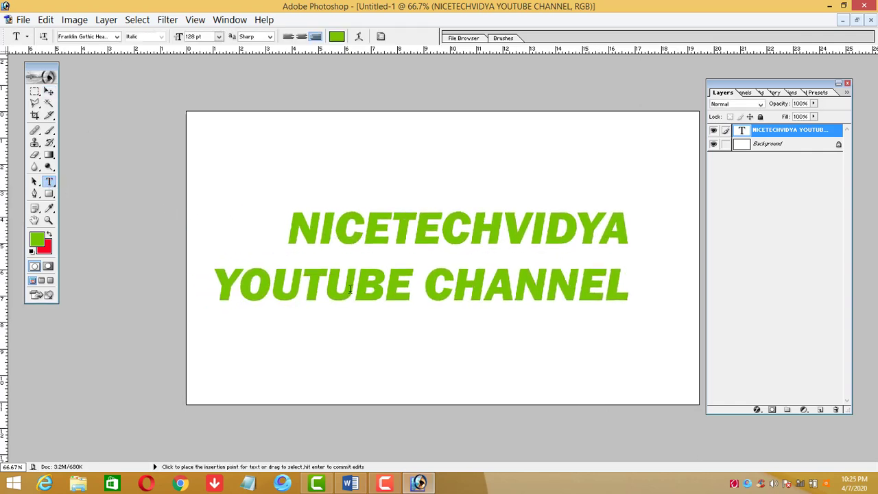
pyautogui.click(355, 288)
pyautogui.hotkey('ctrl', 'a')
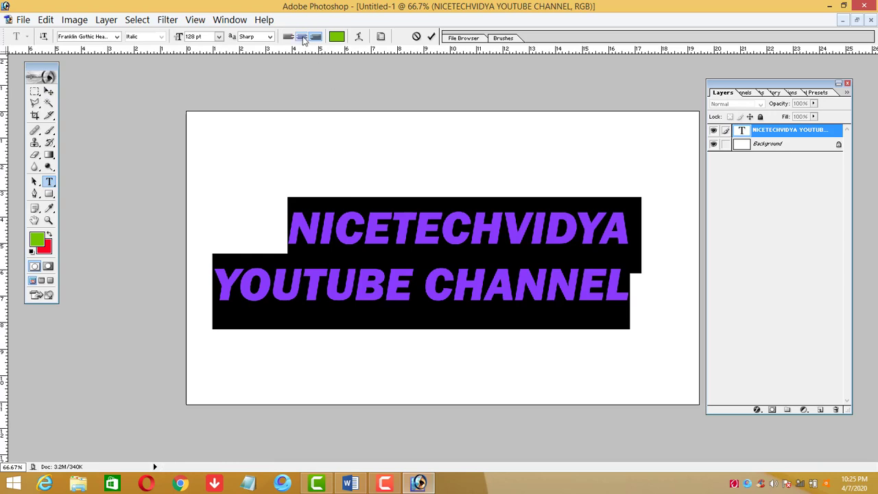
pyautogui.click(302, 37)
pyautogui.click(288, 37)
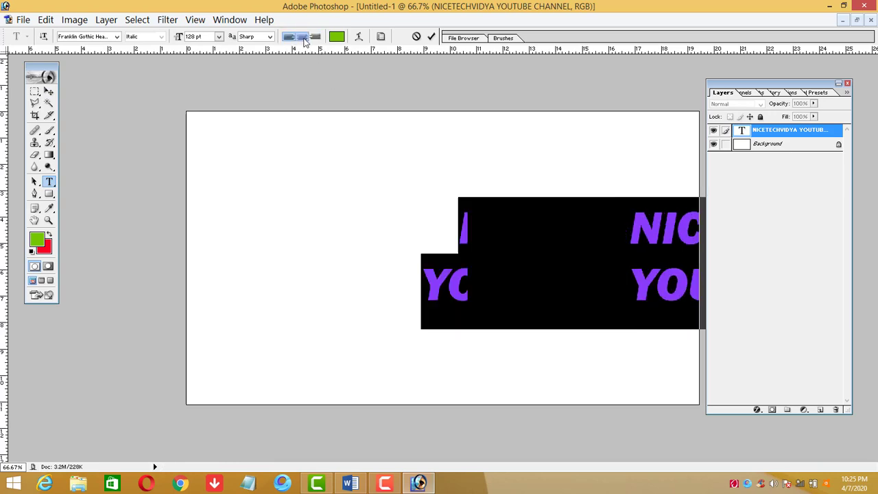
pyautogui.click(49, 91)
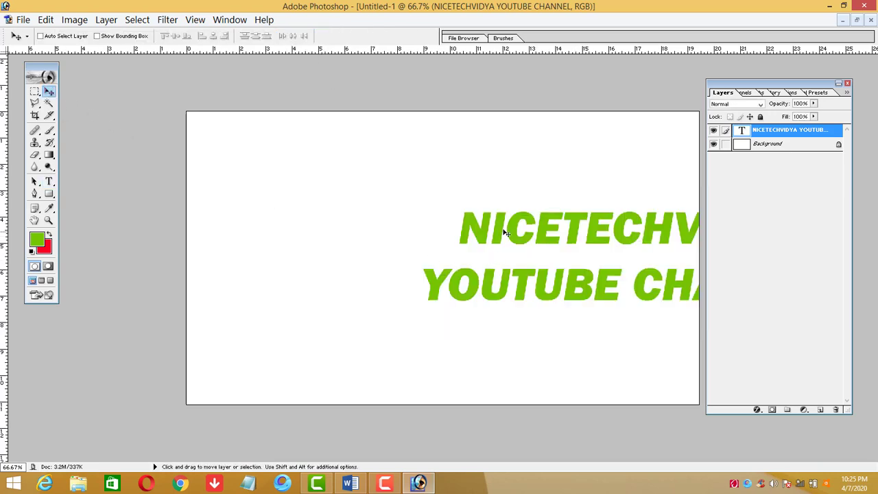
pyautogui.moveTo(503, 233); pyautogui.dragTo(311, 185)
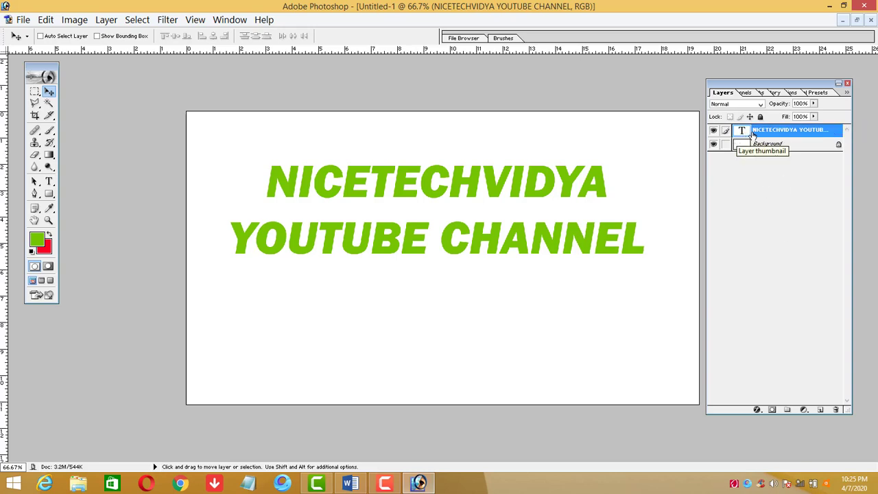
# - Add a third text line reading PLSUBSCRIBE below the title and drag it onto the canvas
pyautogui.doubleClick(752, 132)
pyautogui.press('Return')
pyautogui.click(50, 183)
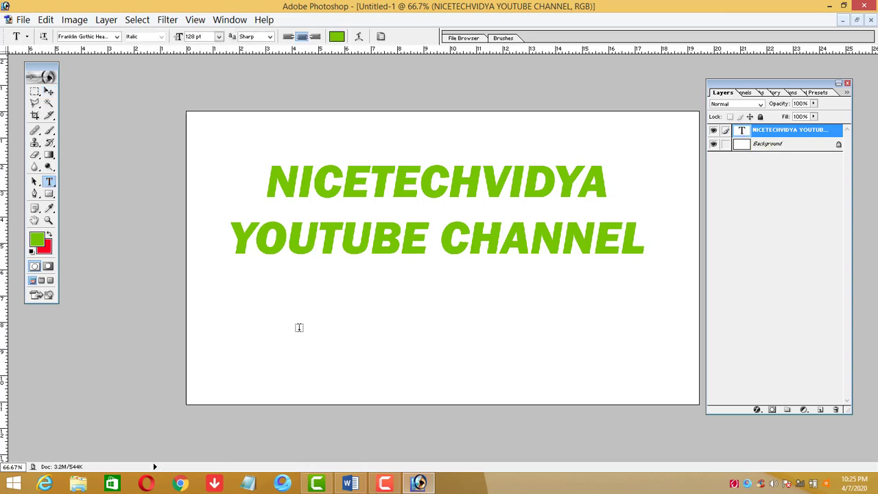
pyautogui.click(274, 332)
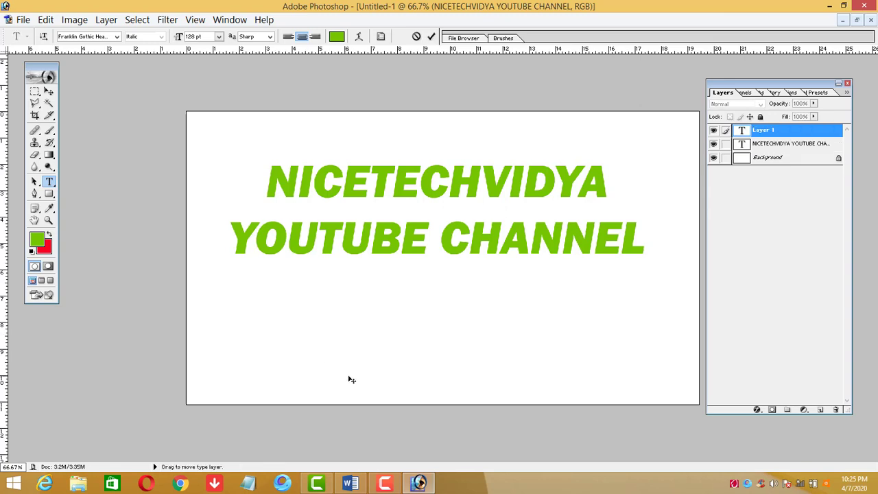
pyautogui.write('S')
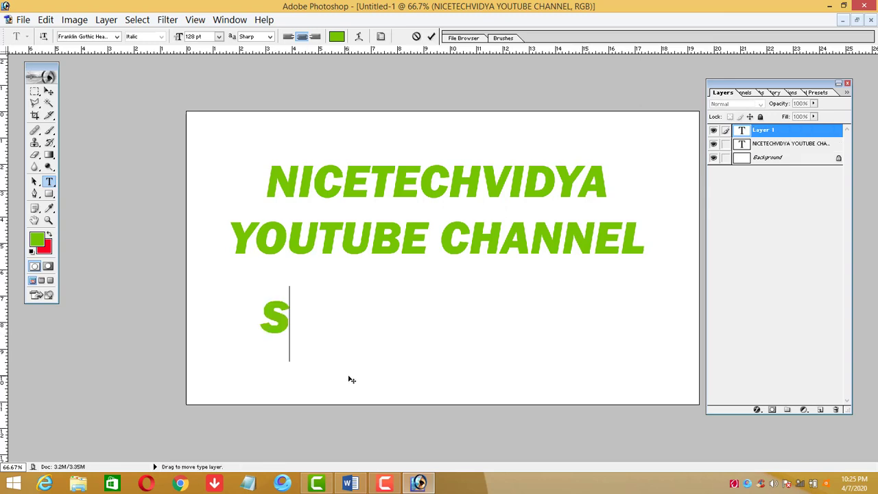
pyautogui.write('UBSCRI')
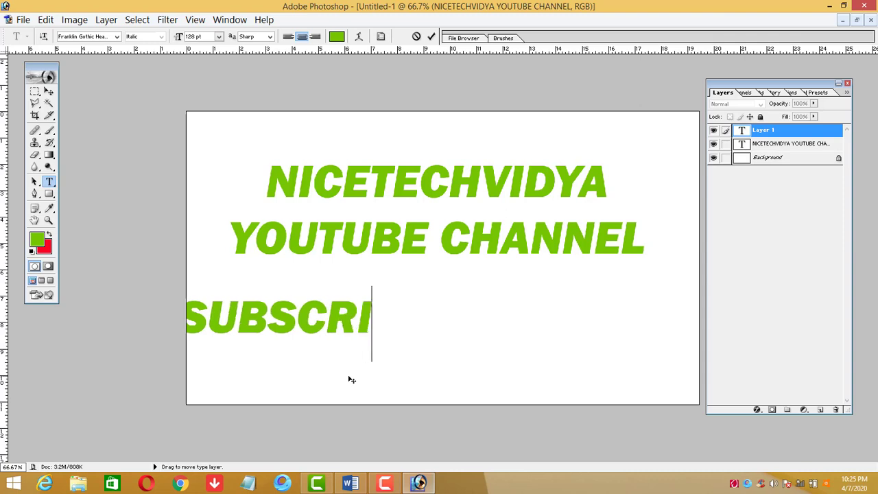
pyautogui.write('BE')
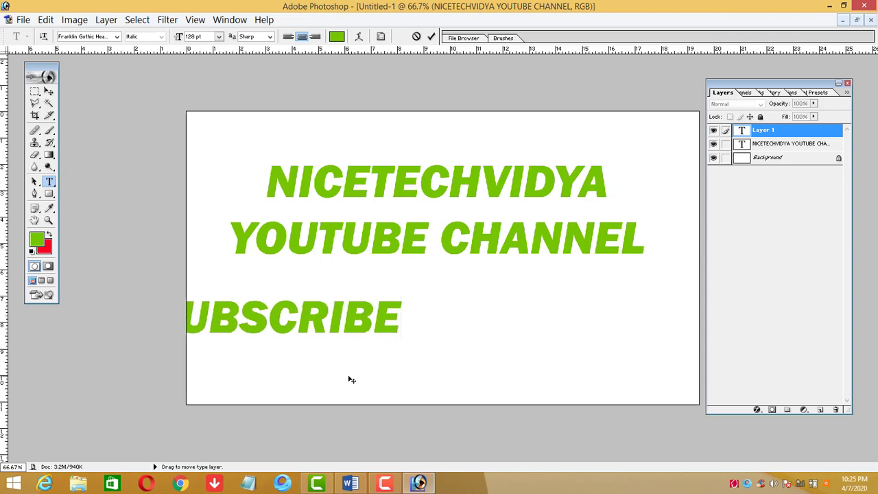
pyautogui.press('Home')
pyautogui.press('Delete')
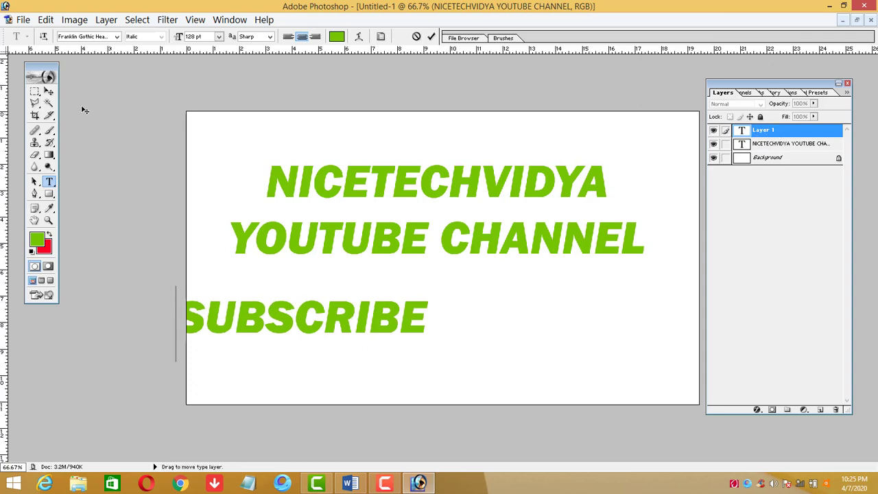
pyautogui.click(48, 91)
pyautogui.moveTo(336, 327)
pyautogui.mouseDown()
pyautogui.moveTo(478, 334)
pyautogui.moveTo(467, 339)
pyautogui.mouseUp()
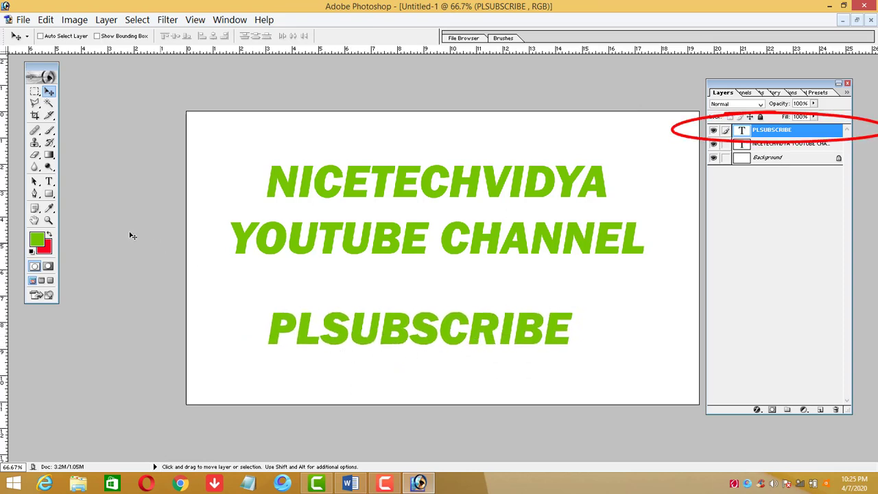
# - Insert a period between PL and SUBSCRIBE so the line reads PL.SUBSCRIBE
pyautogui.click(48, 181)
pyautogui.click(319, 336)
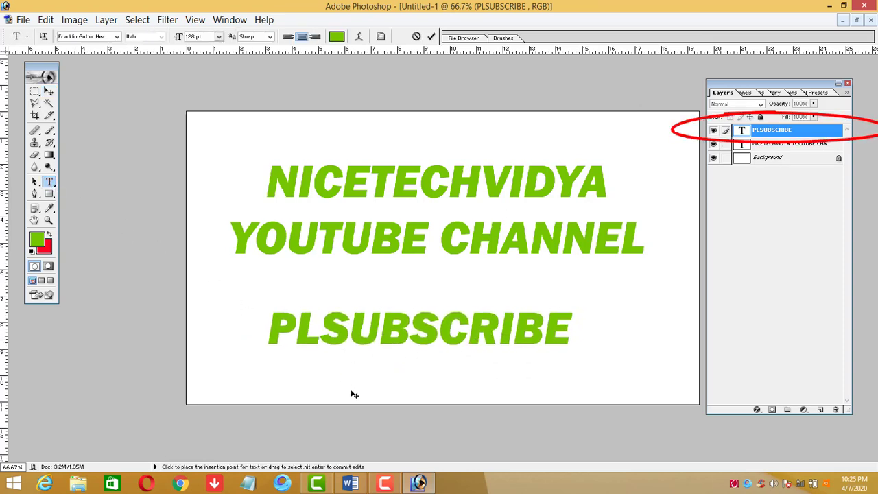
pyautogui.write('.')
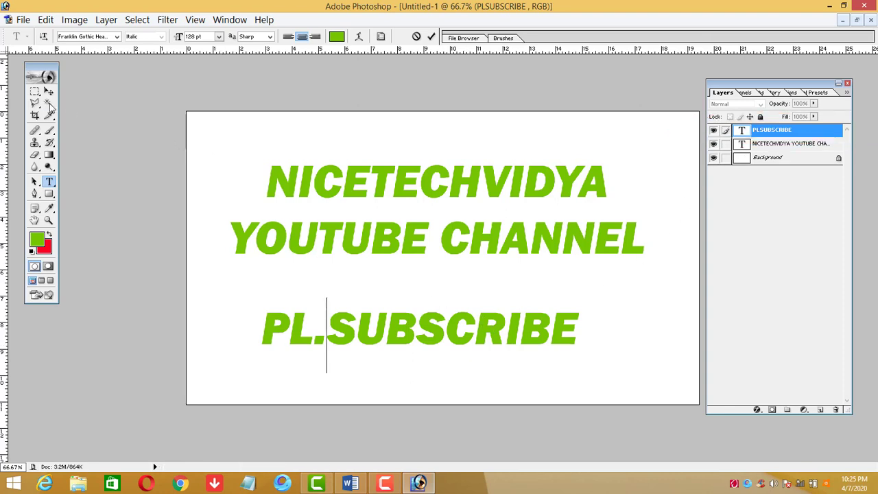
pyautogui.click(48, 92)
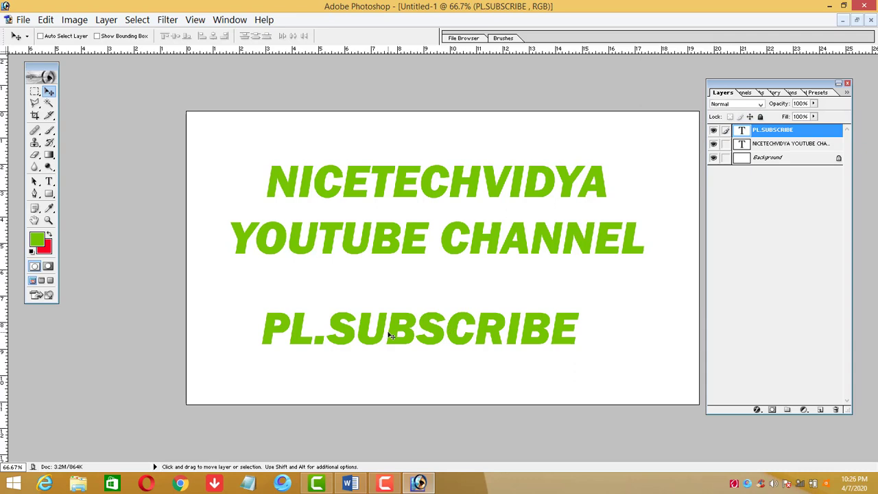
# - Nudge the PL.SUBSCRIBE line up to sit centred beneath YOUTUBE CHANNEL
pyautogui.click(49, 181)
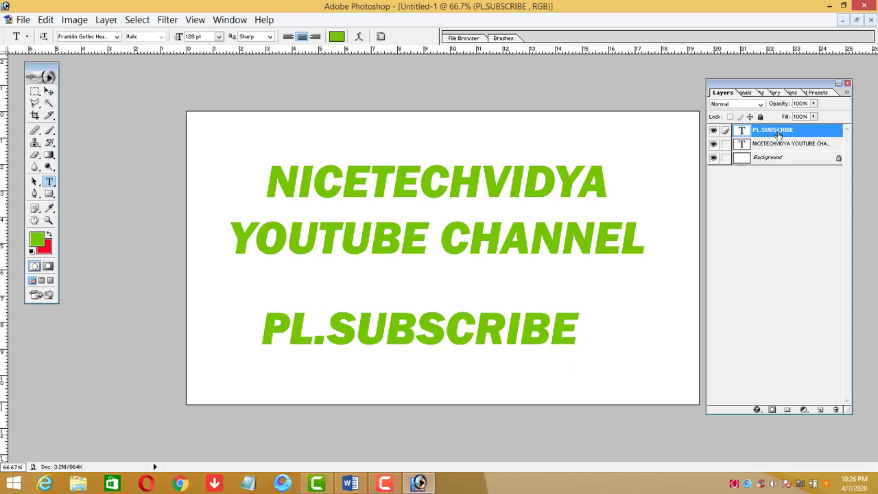
pyautogui.click(49, 91)
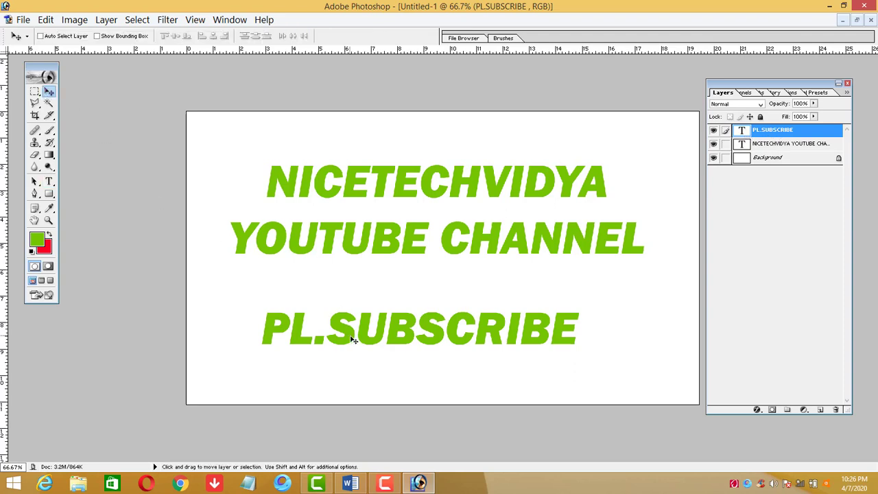
pyautogui.moveTo(353, 339); pyautogui.dragTo(362, 329)
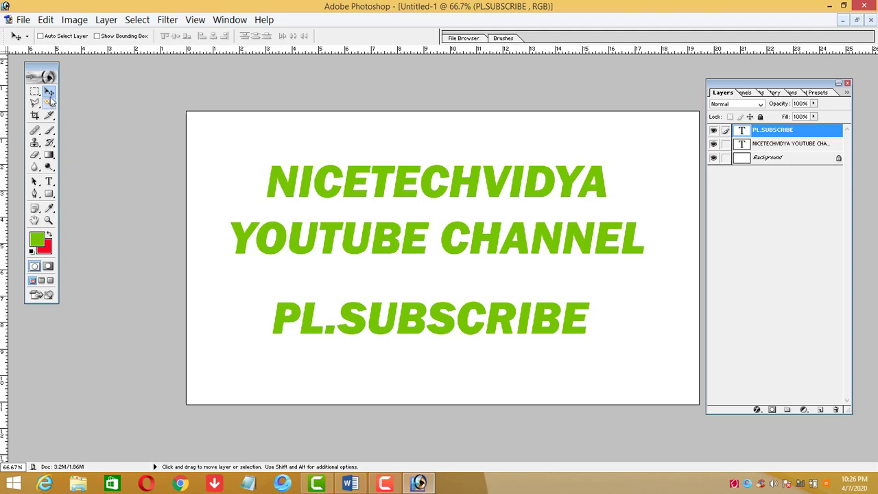
pyautogui.rightClick(310, 332)
pyautogui.click(336, 334)
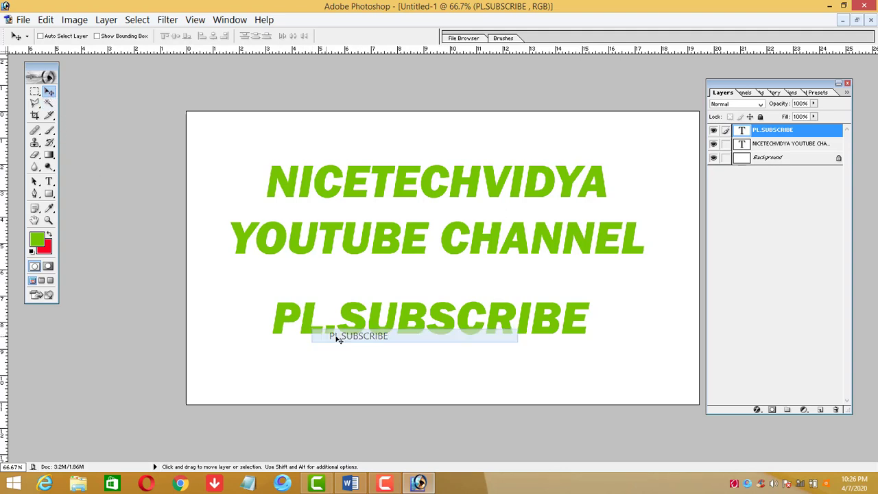
pyautogui.moveTo(362, 331); pyautogui.dragTo(355, 328)
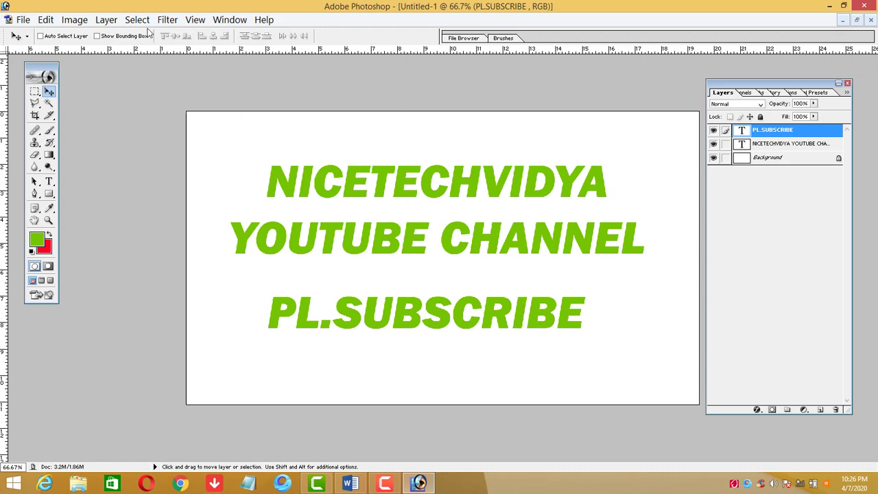
# - Delete the PL.SUBSCRIBE layer and drag the two-line title lower toward the canvas centre
pyautogui.click(105, 21)
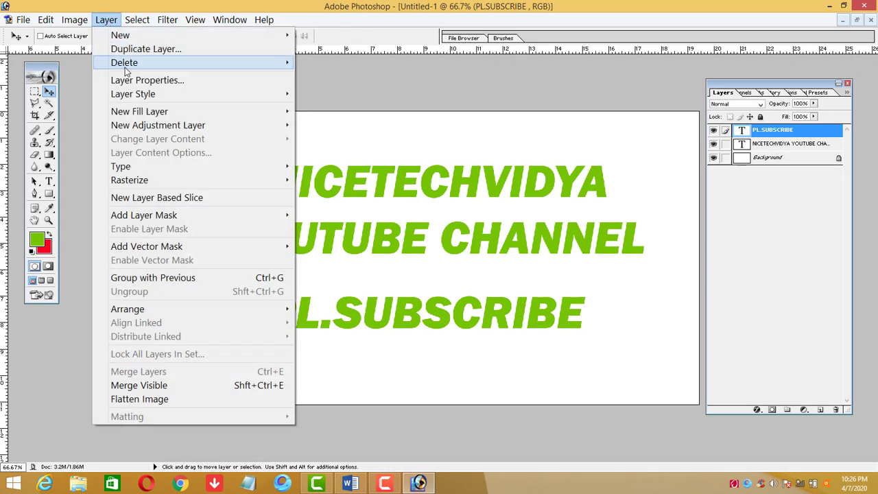
pyautogui.moveTo(124, 62)
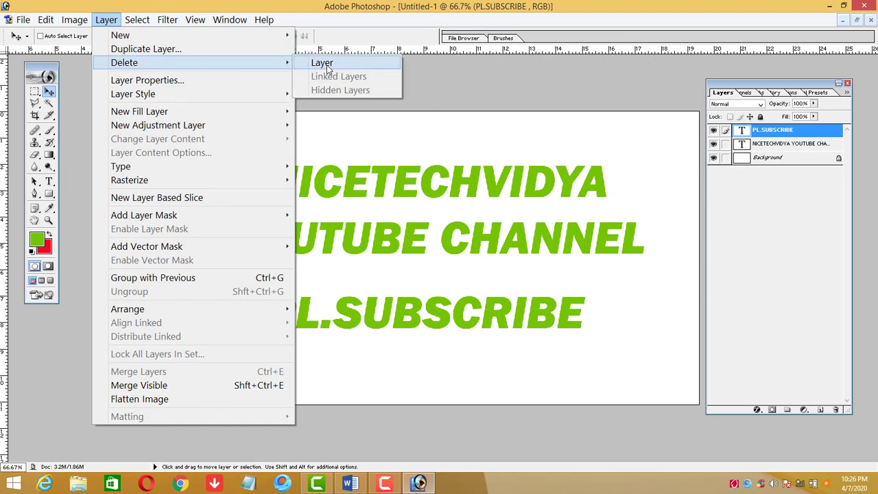
pyautogui.click(328, 63)
pyautogui.click(417, 183)
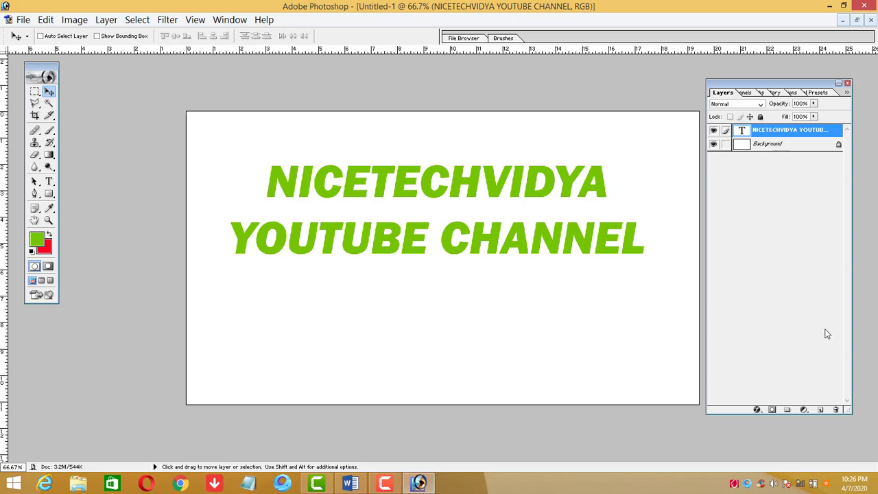
pyautogui.click(833, 409)
pyautogui.moveTo(439, 197); pyautogui.dragTo(448, 223)
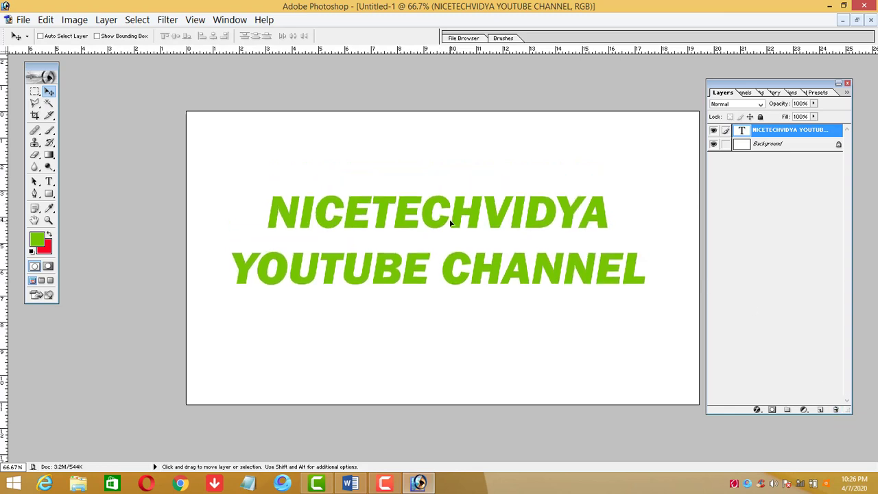
# - Select both title lines and set their font size to 70 pt
pyautogui.click(49, 181)
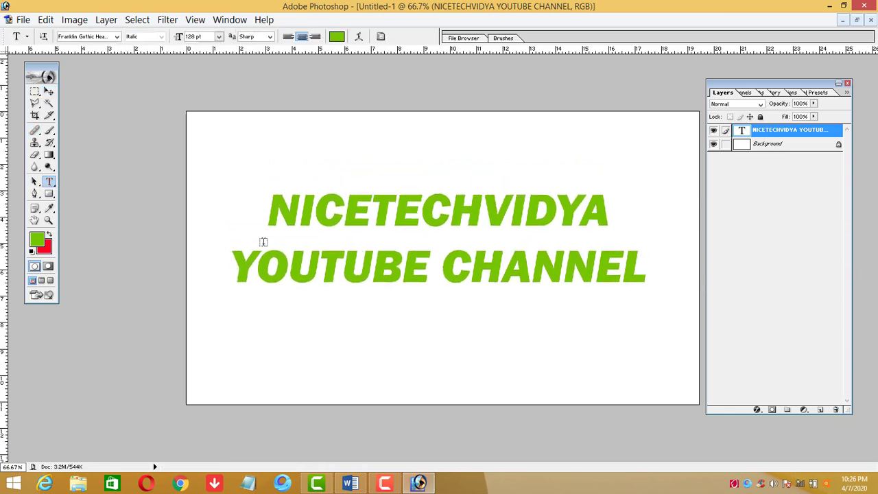
pyautogui.moveTo(278, 218); pyautogui.dragTo(647, 275)
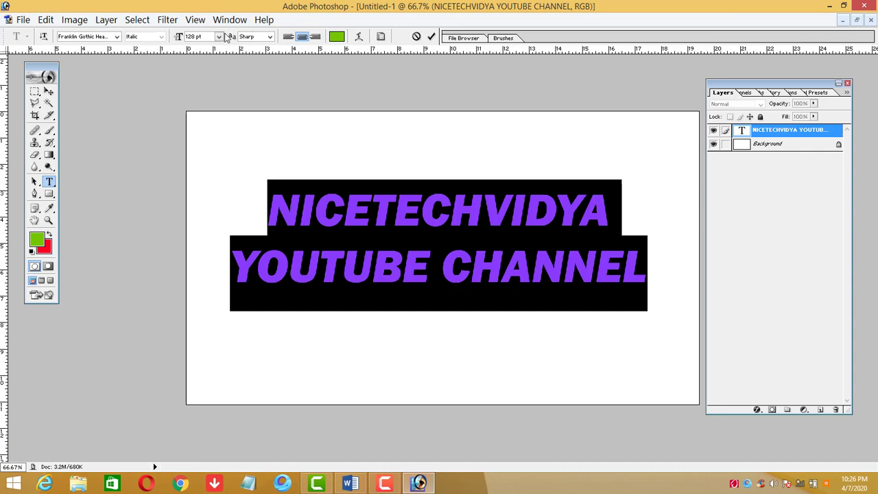
pyautogui.moveTo(204, 38); pyautogui.dragTo(185, 38)
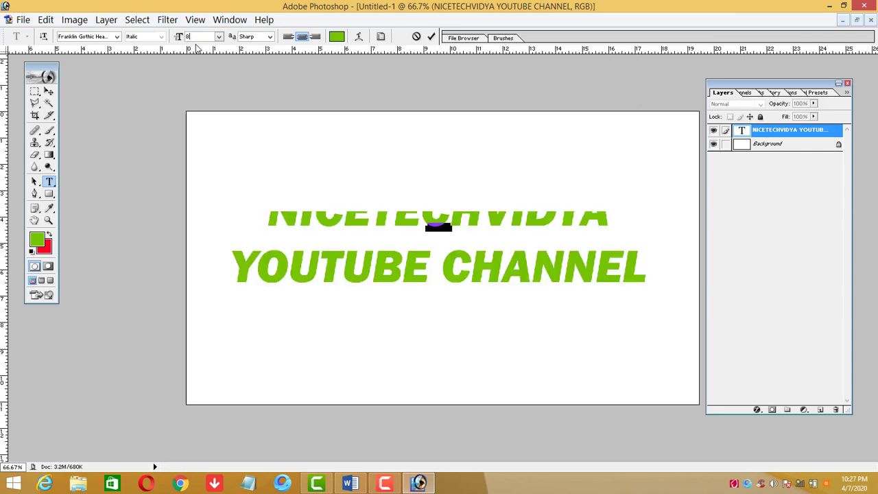
pyautogui.write('80')
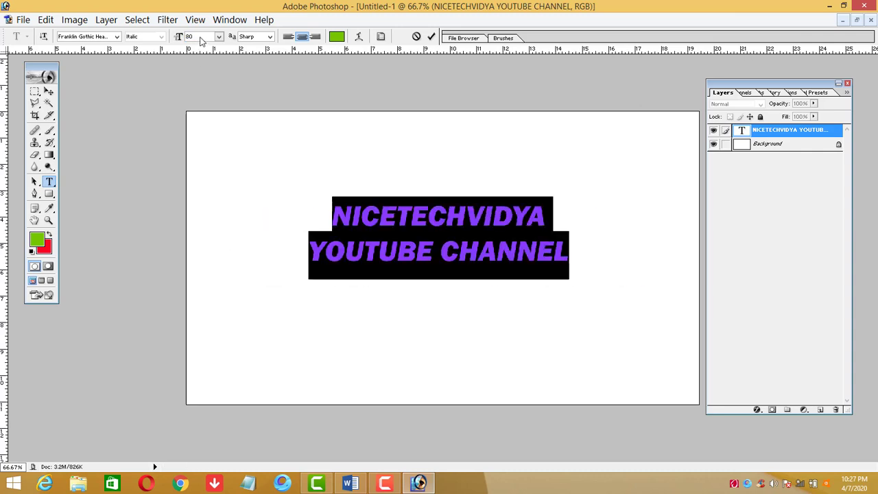
pyautogui.moveTo(203, 37); pyautogui.dragTo(178, 37)
pyautogui.write('7')
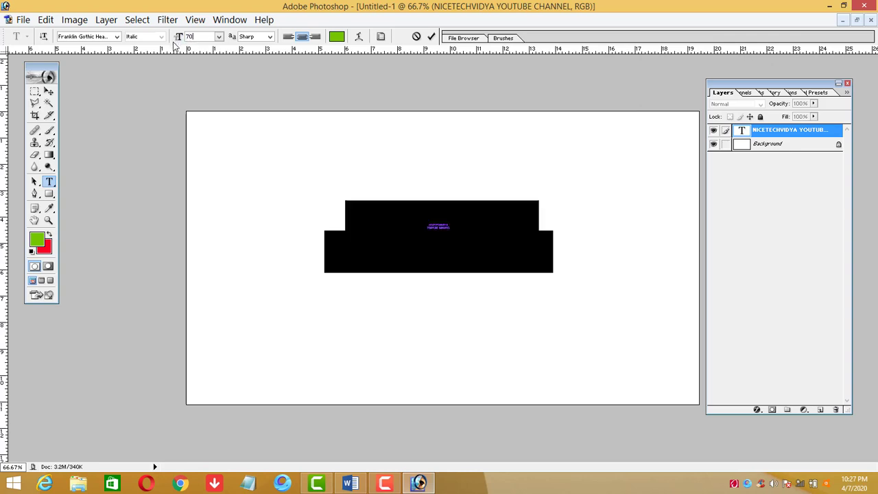
pyautogui.write('0')
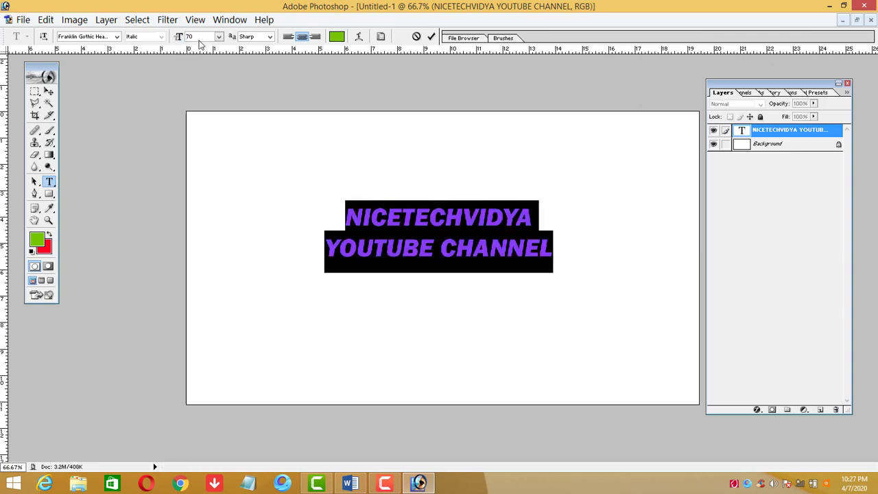
pyautogui.click(353, 218)
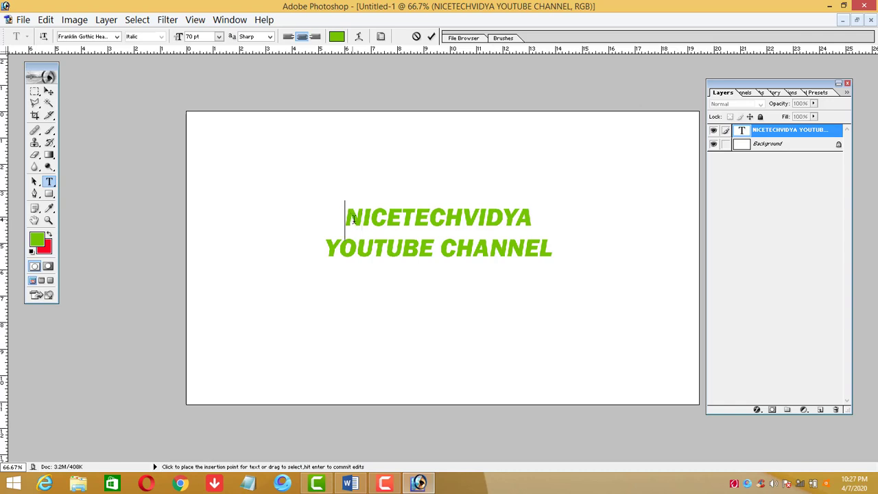
pyautogui.moveTo(353, 219); pyautogui.dragTo(569, 267)
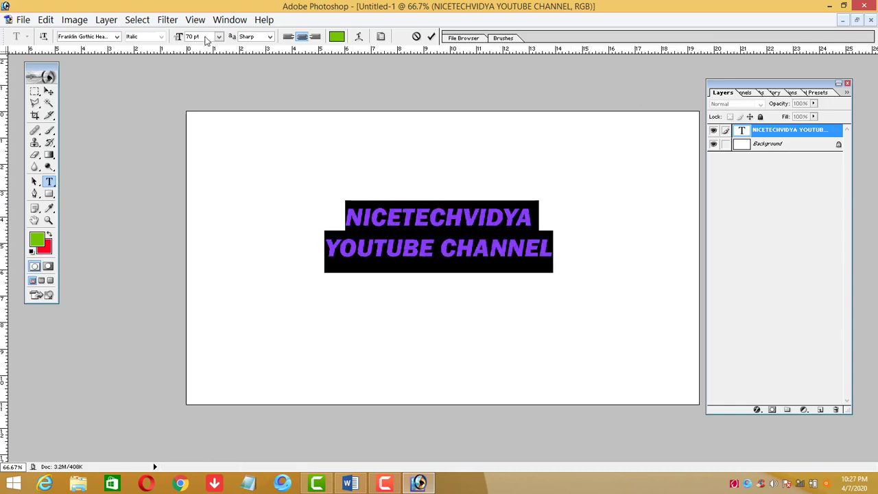
pyautogui.moveTo(204, 36); pyautogui.dragTo(183, 39)
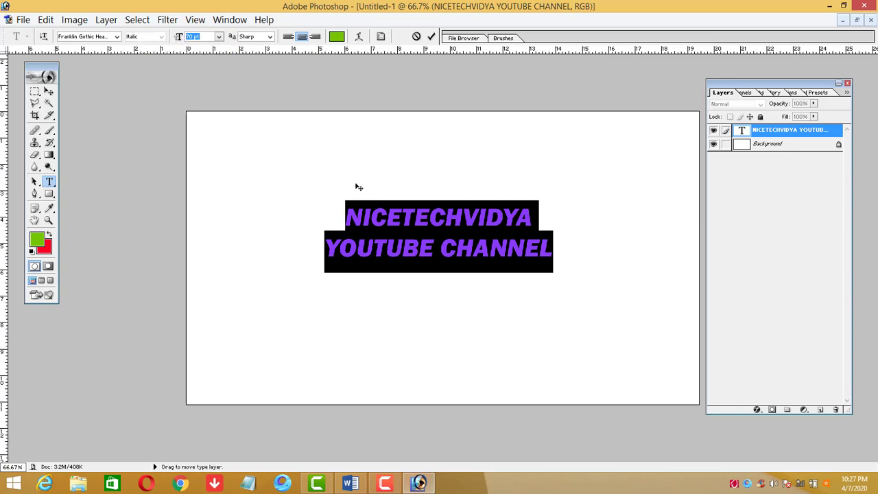
# - Try Lucida Fax and then Microsoft Himalaya as the title font from the font list
pyautogui.click(106, 39)
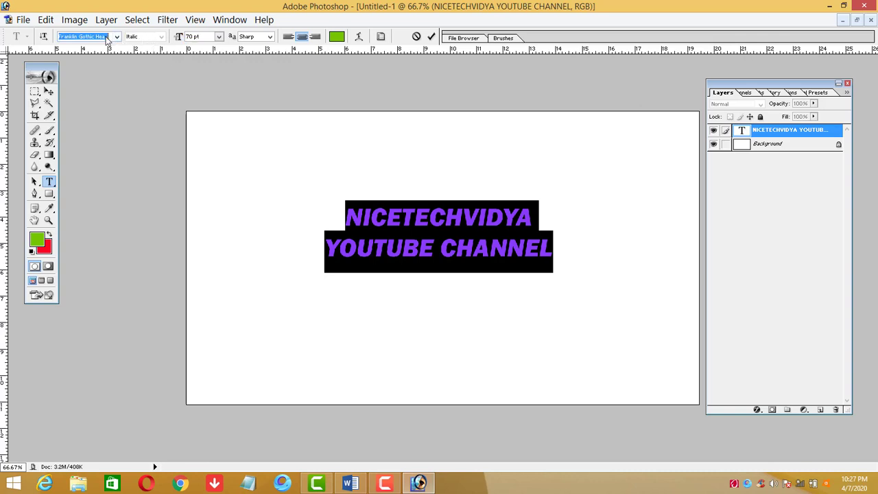
pyautogui.click(116, 38)
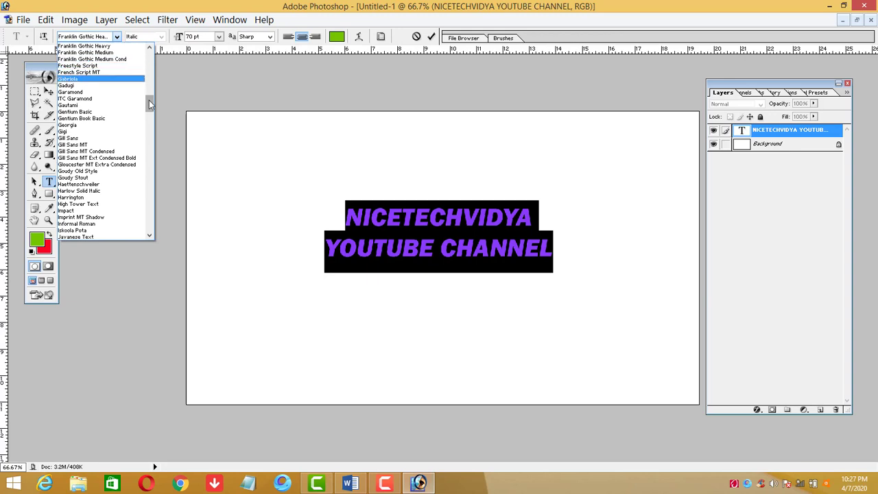
pyautogui.scroll(-10, 101, 100)
pyautogui.click(100, 99)
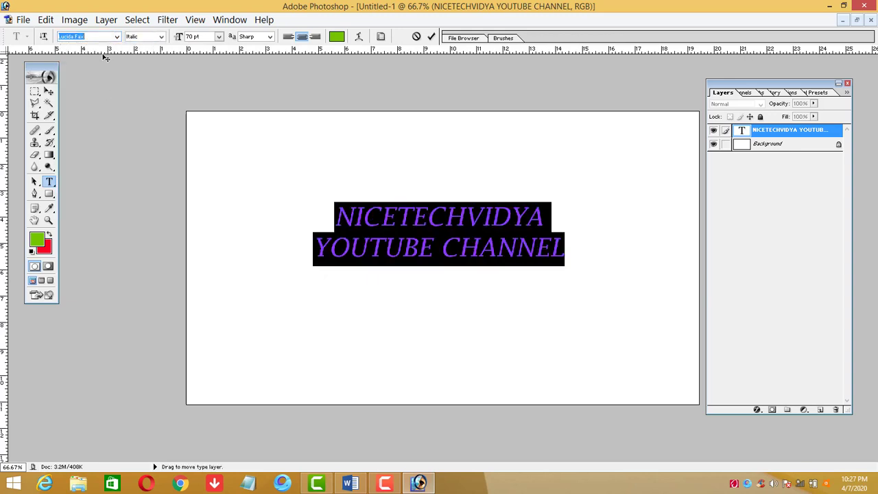
pyautogui.click(116, 36)
pyautogui.click(83, 157)
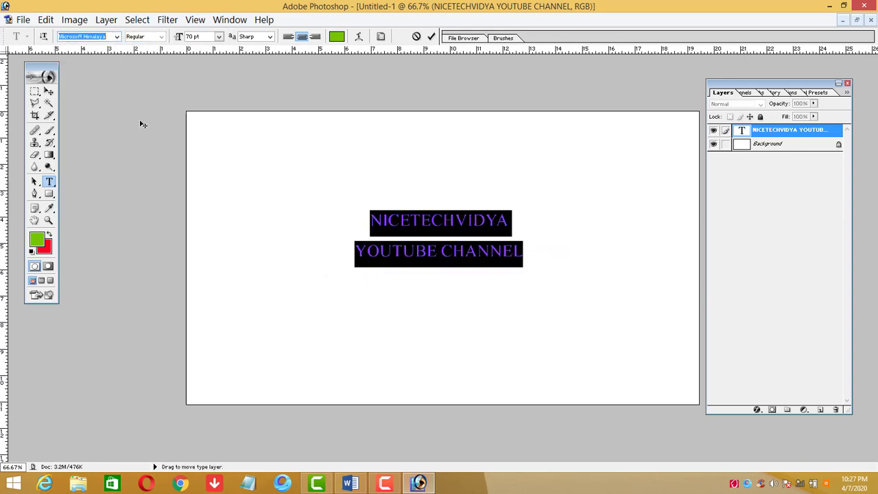
pyautogui.click(117, 37)
pyautogui.moveTo(148, 113); pyautogui.dragTo(148, 62)
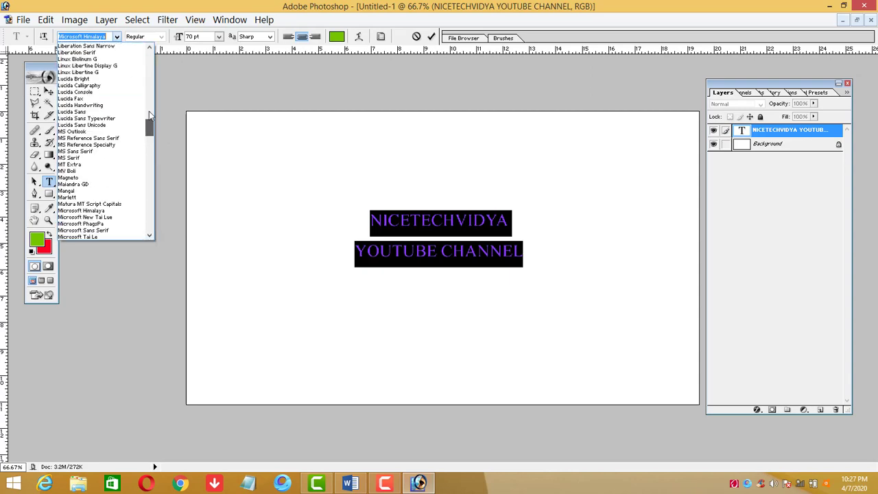
pyautogui.click(165, 100)
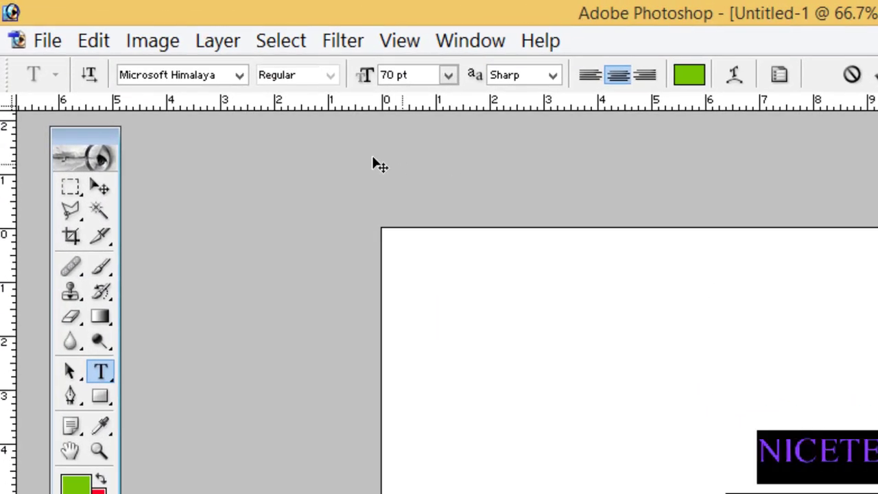
# - Preview successive fonts on the title with the Down arrow, ending on a regular-weight serif
pyautogui.click(221, 74)
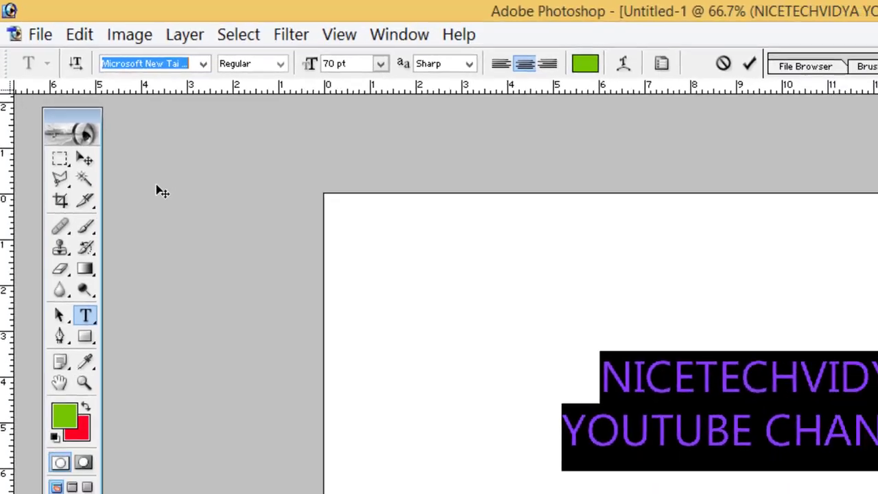
pyautogui.press('Down')
pyautogui.press('Down')
pyautogui.press('Down')
pyautogui.press('Down')
pyautogui.press('Down')
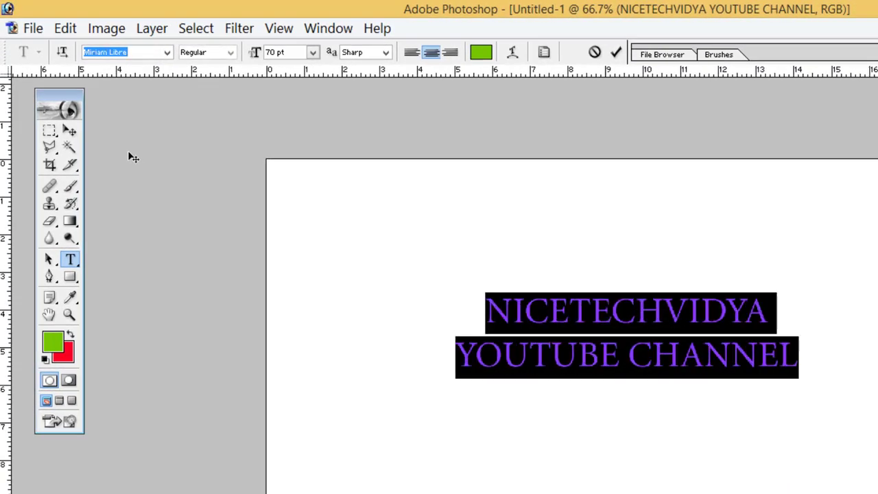
pyautogui.press('Down')
pyautogui.press('Down')
pyautogui.press('Down')
pyautogui.press('Down')
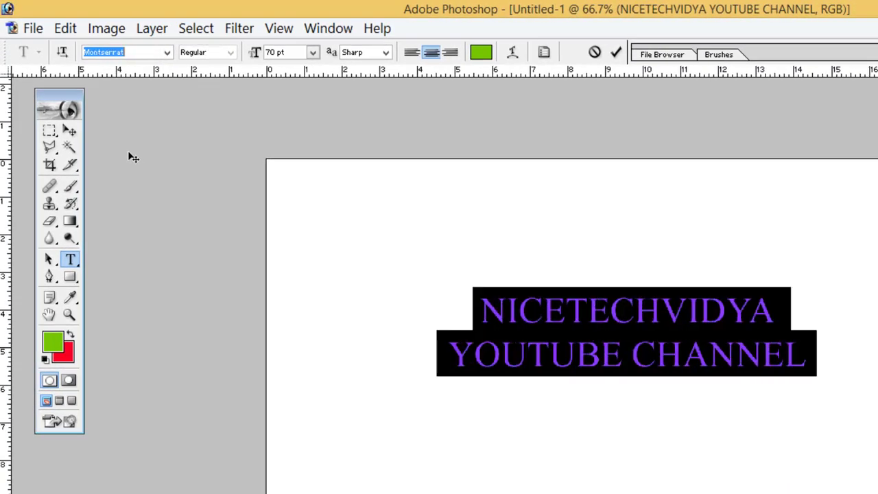
pyautogui.press('Down')
pyautogui.press('Down')
pyautogui.press('Down')
pyautogui.press('Down')
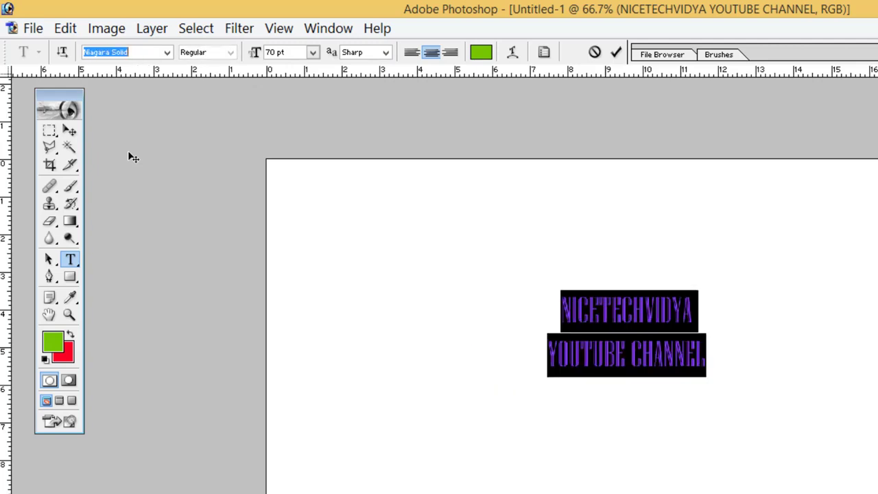
pyautogui.press('Down')
pyautogui.press('Down')
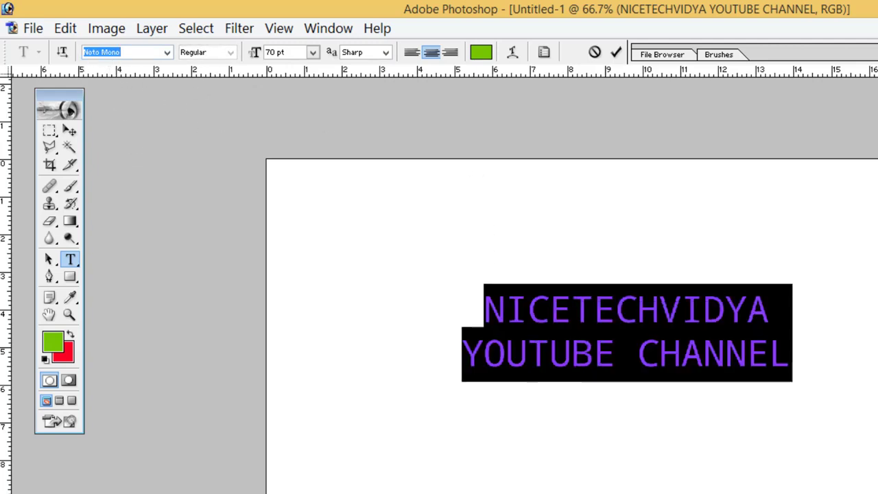
pyautogui.press('Down')
pyautogui.press('Down')
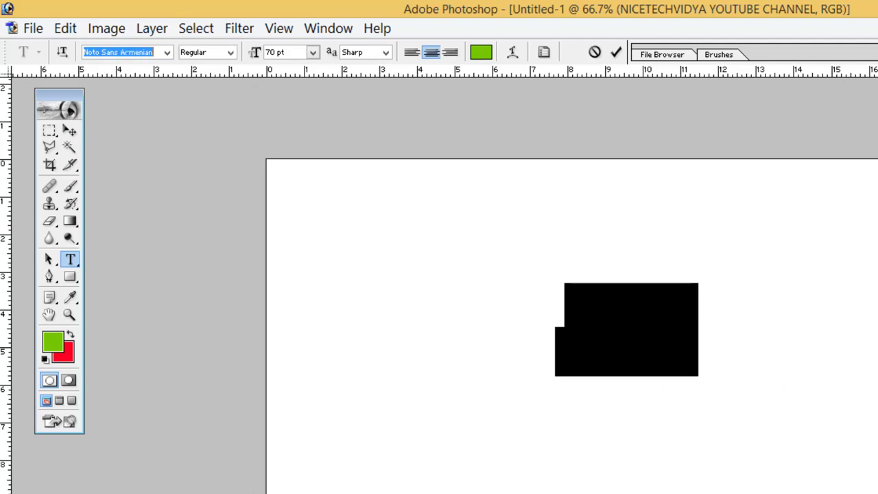
pyautogui.press('Down')
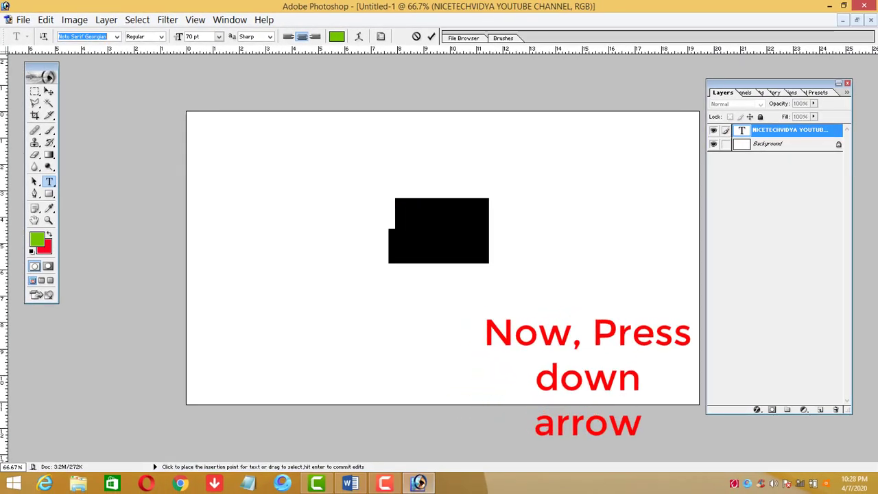
pyautogui.press('Down')
pyautogui.press('Down')
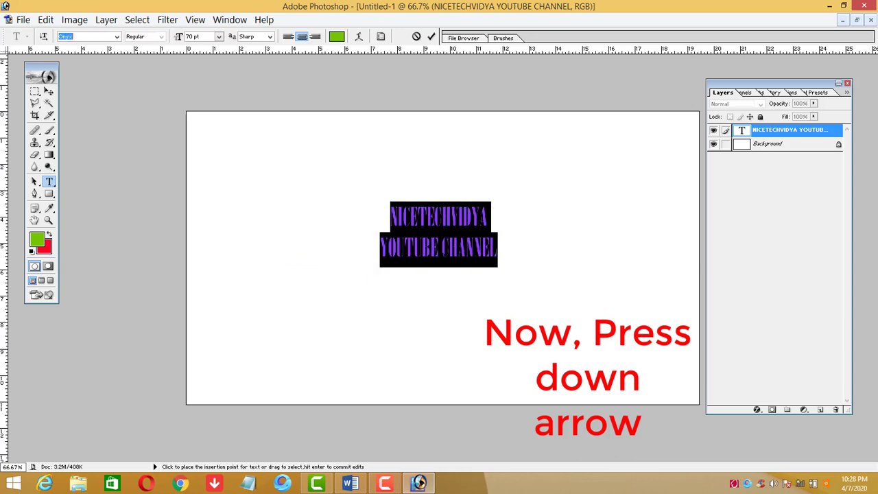
pyautogui.press('Down')
pyautogui.press('Down')
pyautogui.press('Down')
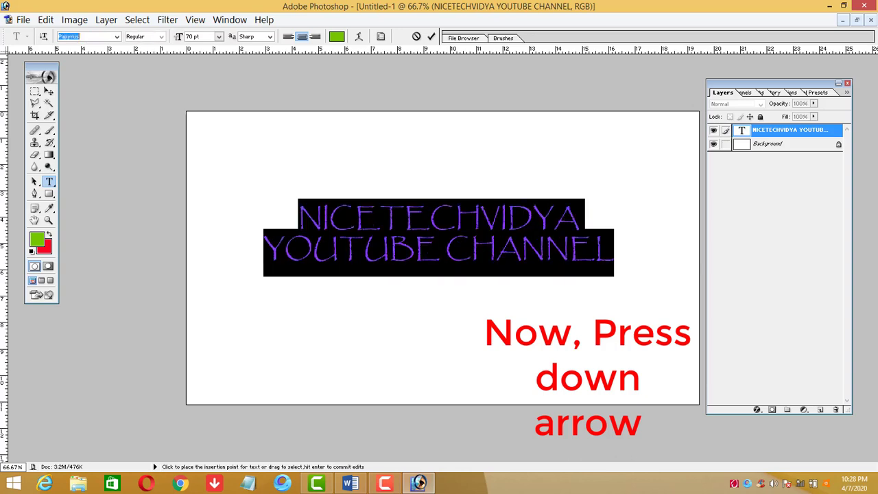
pyautogui.press('Down')
pyautogui.press('Down')
pyautogui.press('Down')
pyautogui.press('Down')
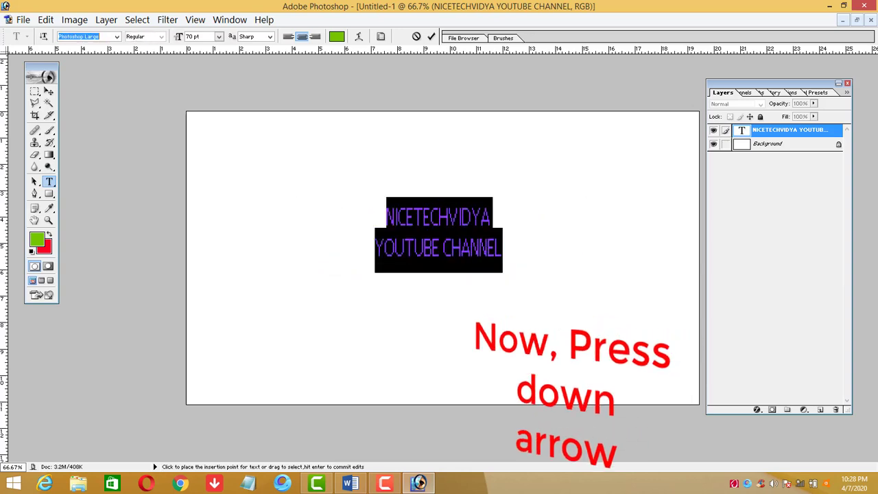
pyautogui.press('Down')
pyautogui.press('Down')
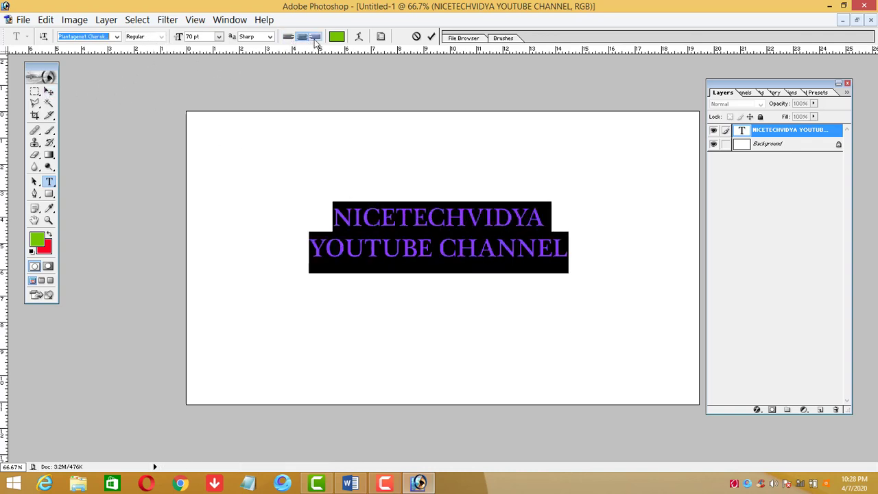
# - Set the title's anti-aliasing to Smooth, after trying Strong, and show the Character palette
pyautogui.click(270, 37)
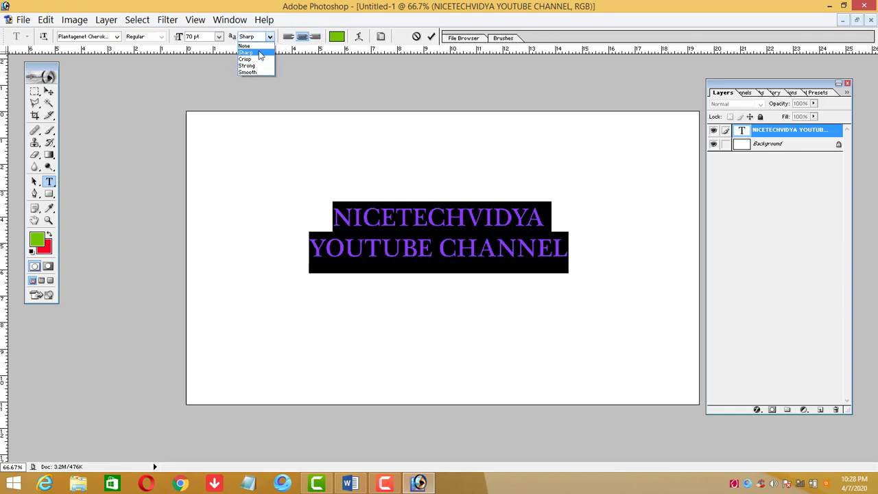
pyautogui.click(248, 65)
pyautogui.click(269, 39)
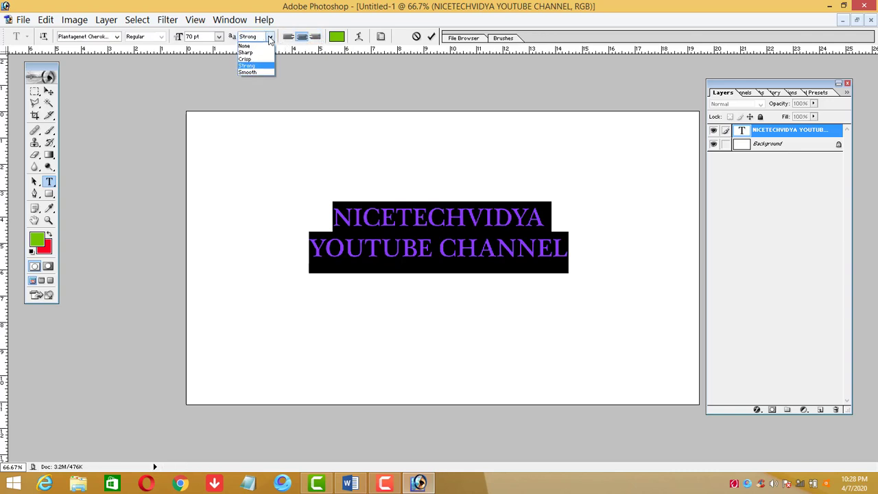
pyautogui.click(254, 72)
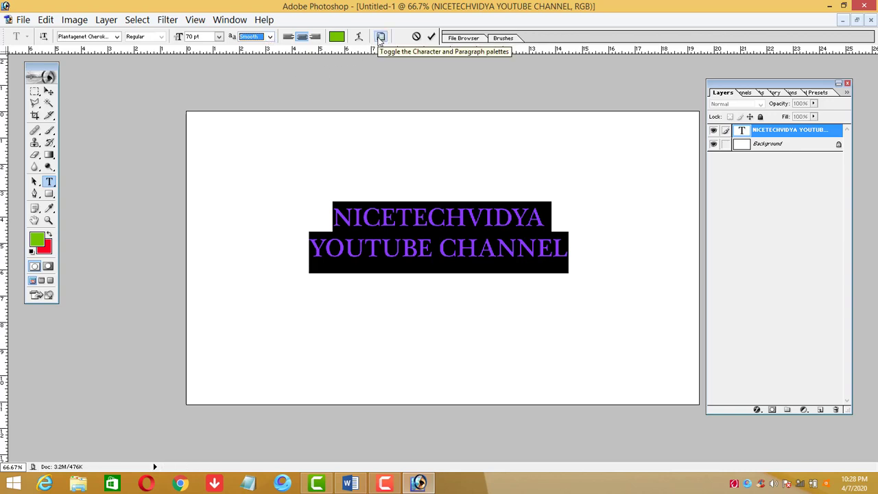
pyautogui.click(380, 37)
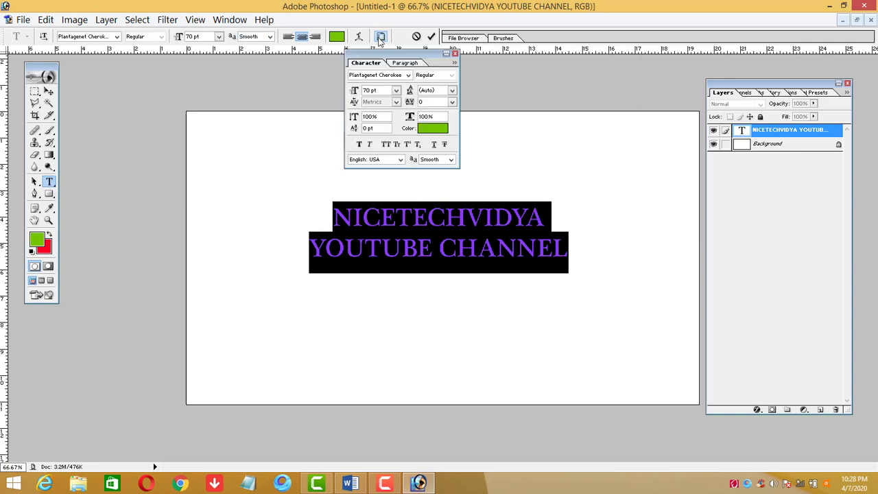
# - Try the preset leading values 24, 48, 60 and 72 pt, settling on 72 pt
pyautogui.click(451, 92)
pyautogui.click(451, 229)
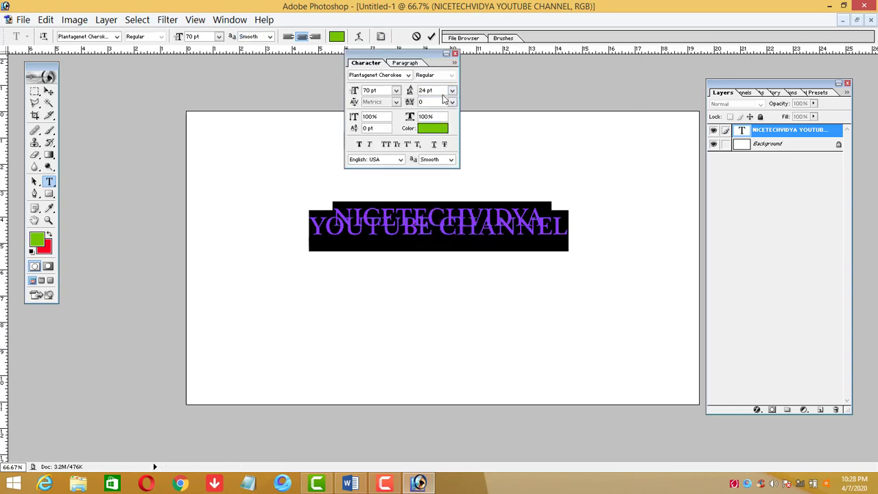
pyautogui.click(452, 91)
pyautogui.click(444, 296)
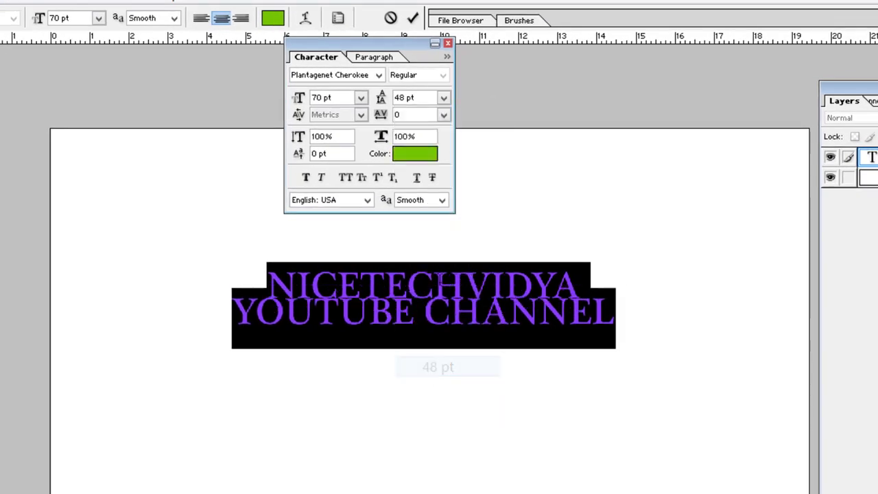
pyautogui.click(443, 99)
pyautogui.click(441, 388)
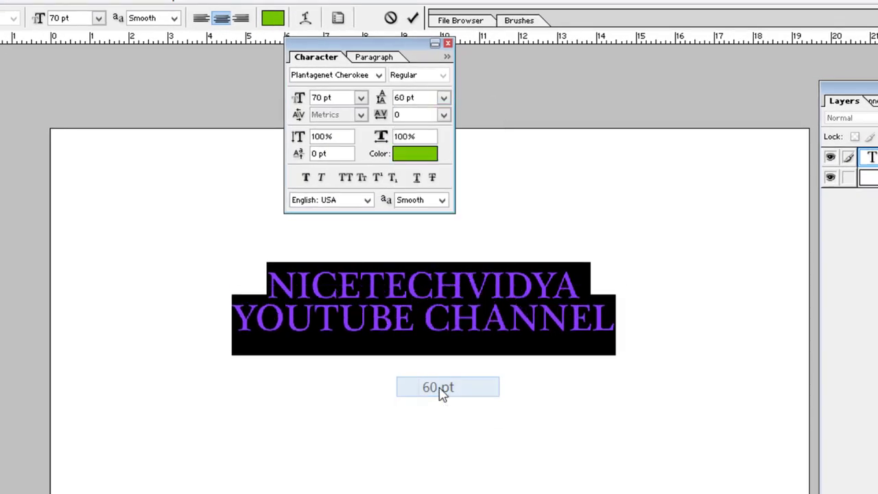
pyautogui.click(443, 98)
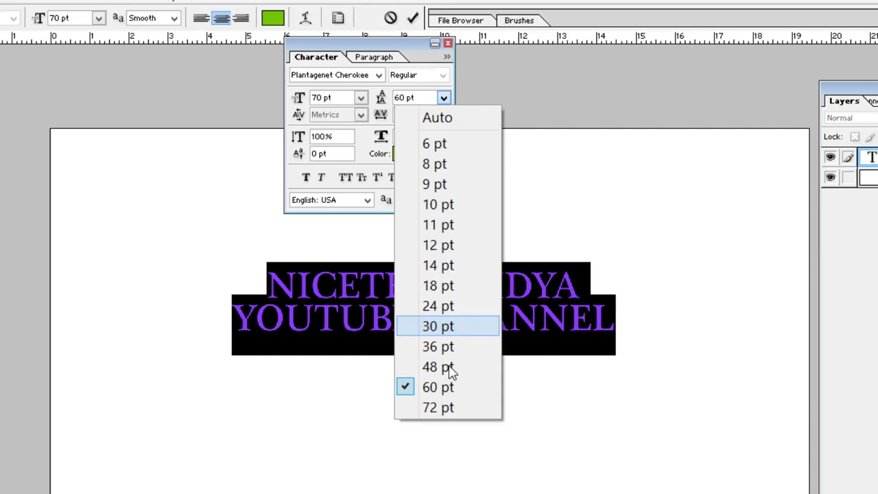
pyautogui.click(444, 409)
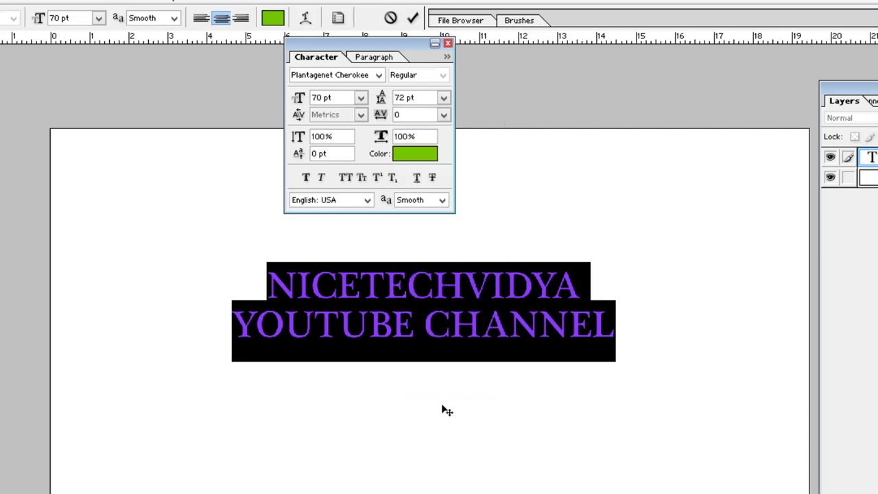
pyautogui.click(443, 98)
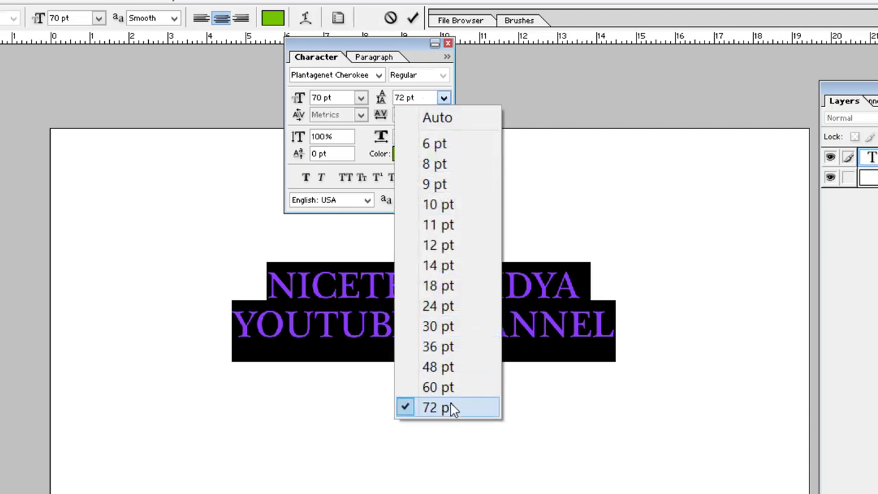
pyautogui.click(425, 105)
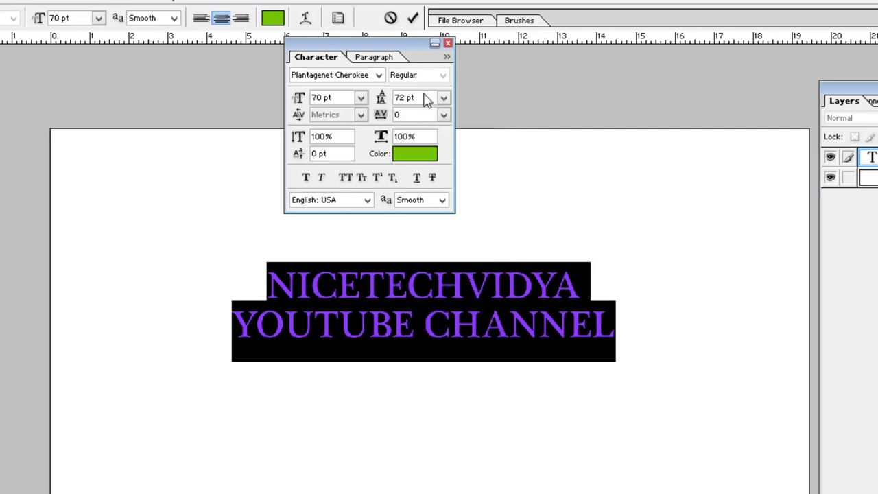
# - Enter a custom leading, trying 100 and 125 before settling on 150 pt
pyautogui.moveTo(423, 97); pyautogui.dragTo(380, 98)
pyautogui.write('10')
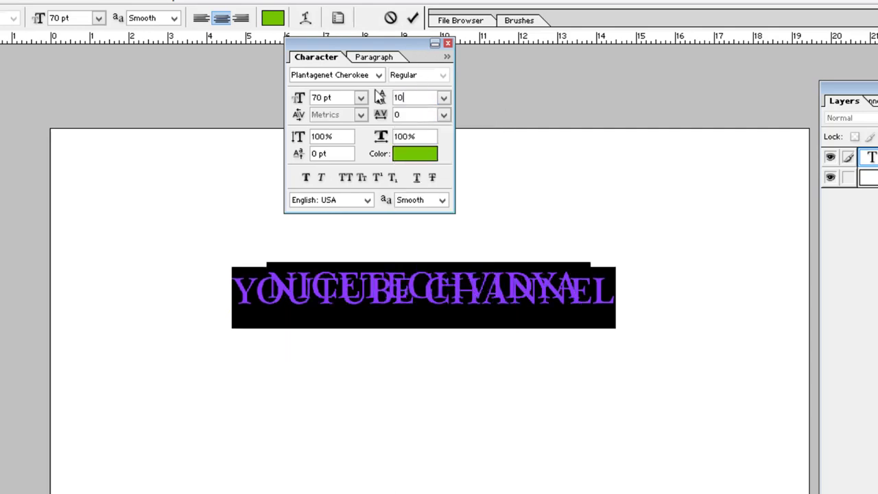
pyautogui.write('0')
pyautogui.moveTo(421, 98); pyautogui.dragTo(389, 103)
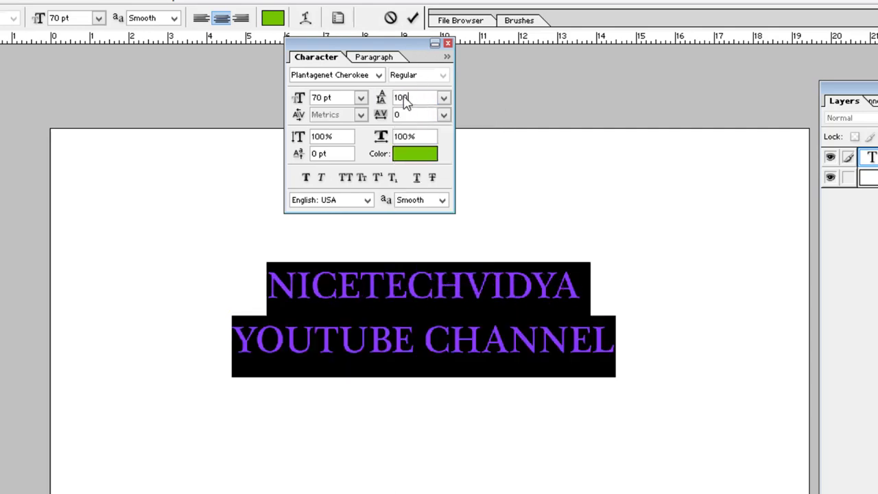
pyautogui.write('125')
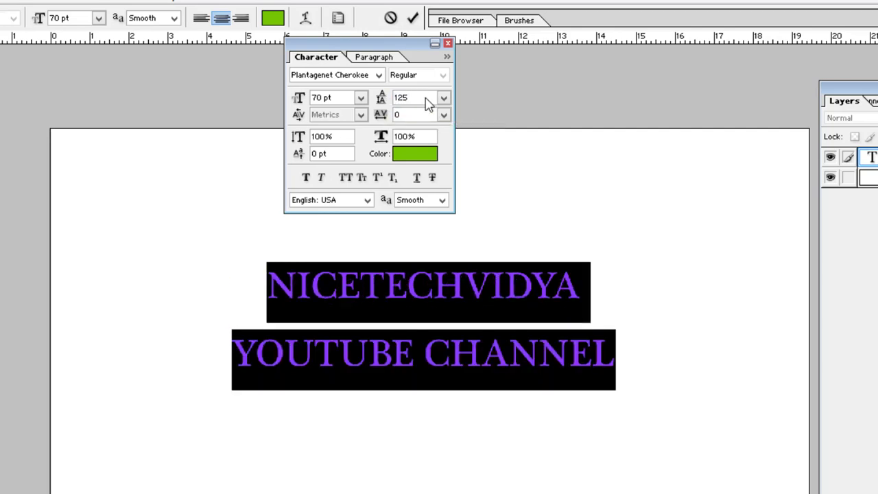
pyautogui.moveTo(425, 103); pyautogui.dragTo(385, 107)
pyautogui.click(420, 100)
pyautogui.moveTo(420, 100); pyautogui.dragTo(390, 104)
pyautogui.write('150')
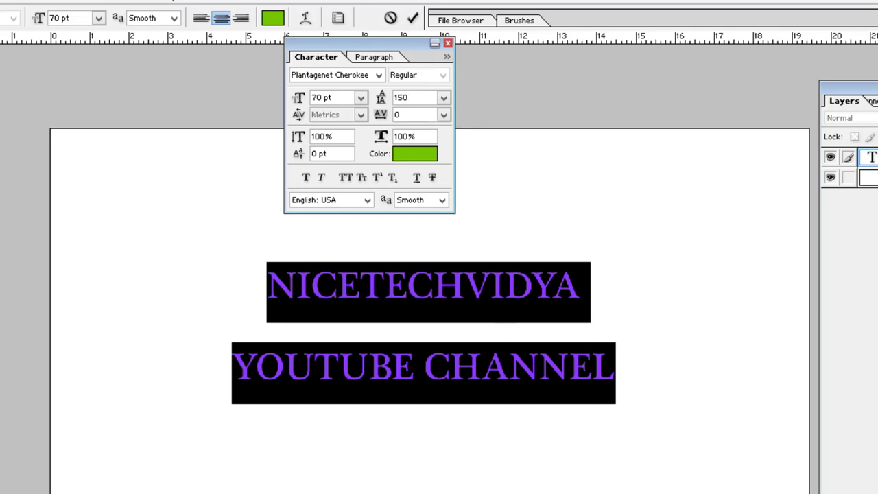
pyautogui.click(410, 117)
# - Set the tracking to 100, after trying 10 and 50
pyautogui.write('10')
pyautogui.press('Return')
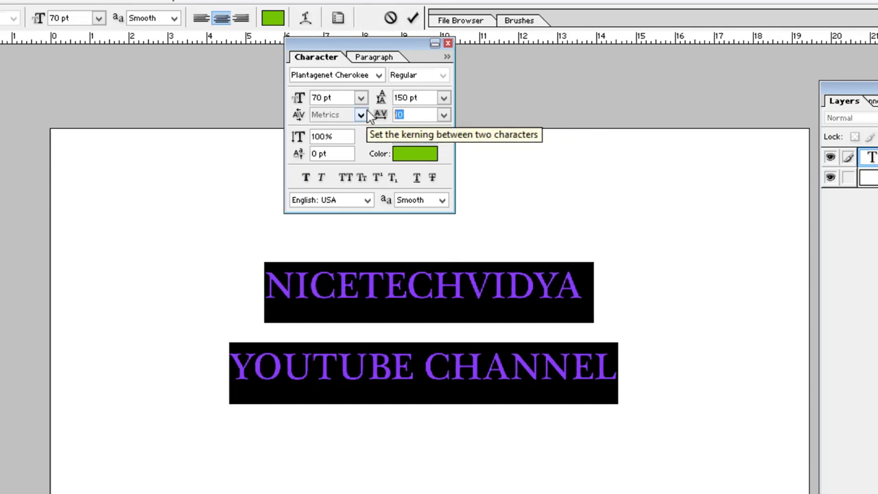
pyautogui.write('50')
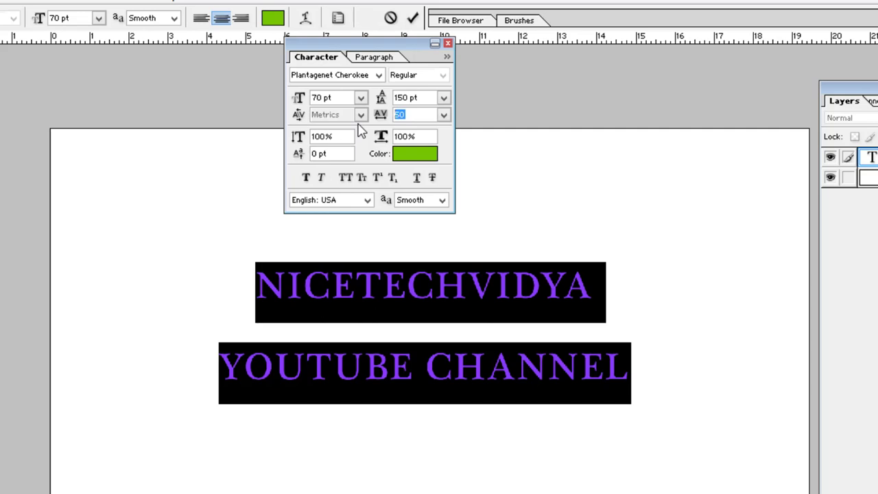
pyautogui.write('100')
pyautogui.press('Return')
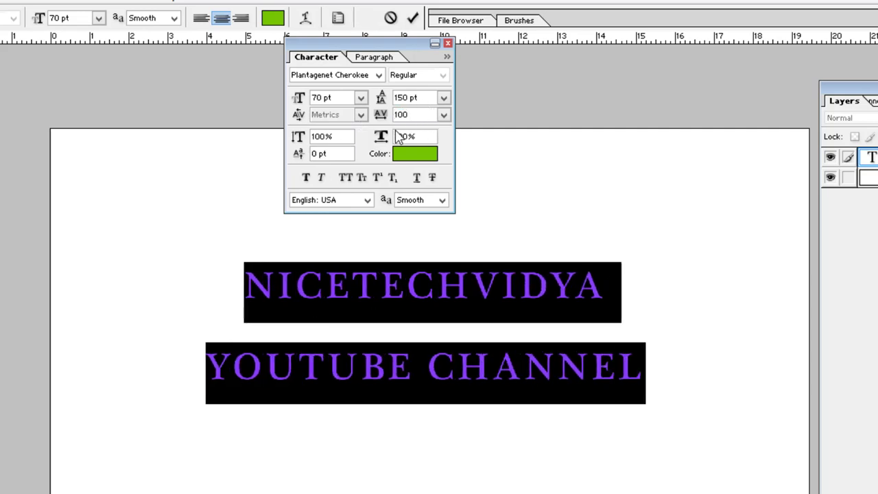
# - Stretch the text to 150% horizontal scale and 125% vertical scale
pyautogui.doubleClick(423, 140)
pyautogui.write('12')
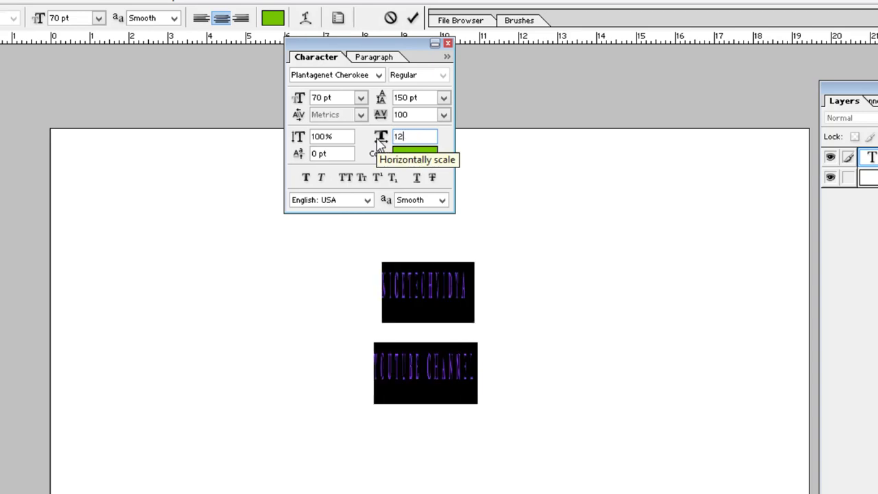
pyautogui.write('5')
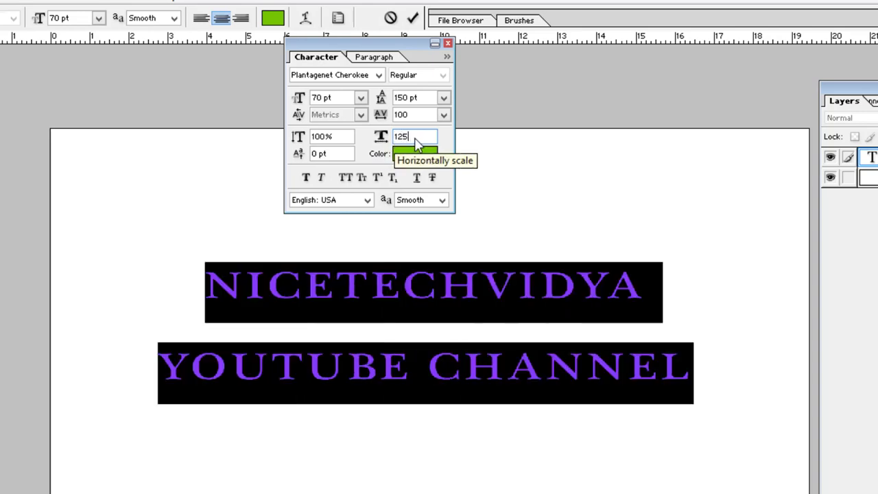
pyautogui.press('Return')
pyautogui.write('15')
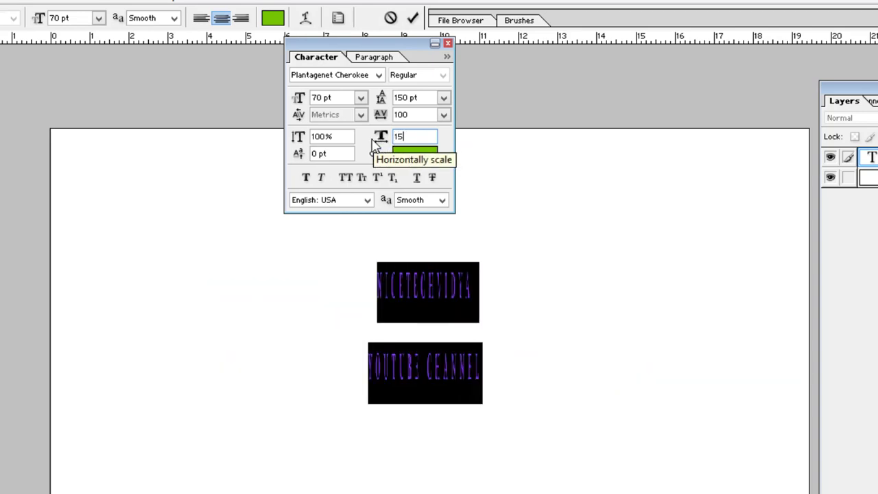
pyautogui.write('0')
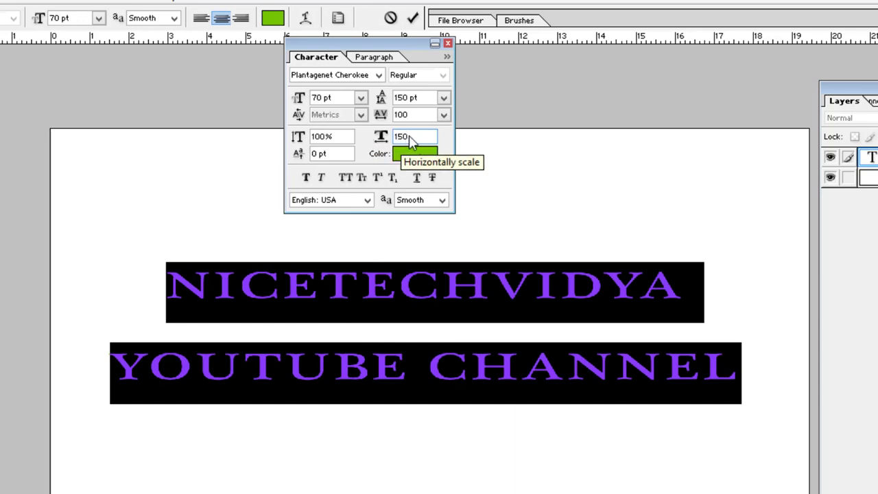
pyautogui.moveTo(349, 136); pyautogui.dragTo(318, 136)
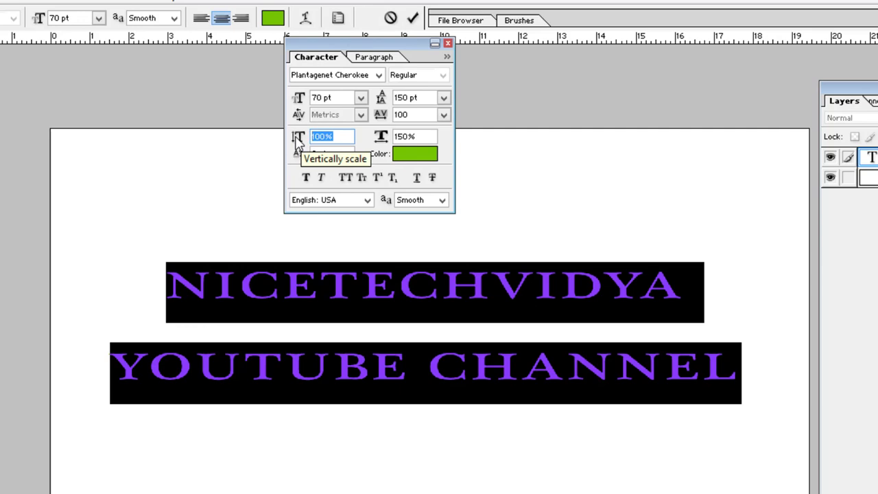
pyautogui.write('125')
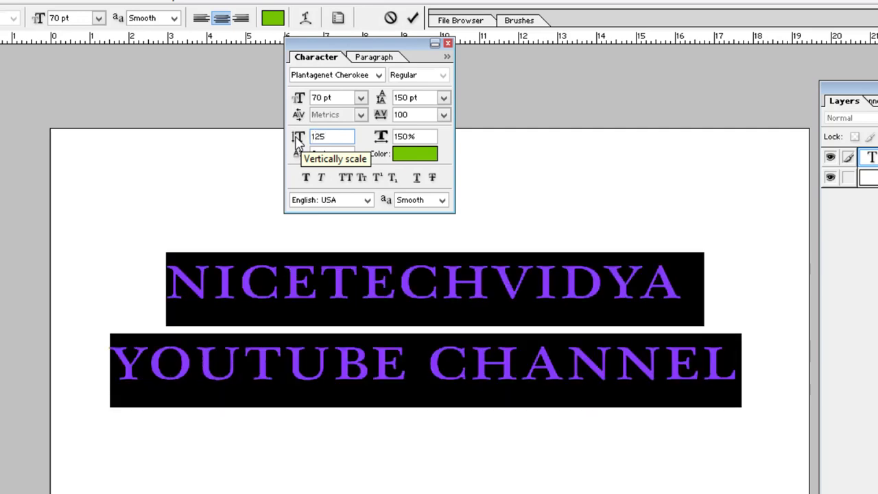
# - Color the title red and apply faux bold and faux italic, leaving strikethrough off
pyautogui.click(404, 155)
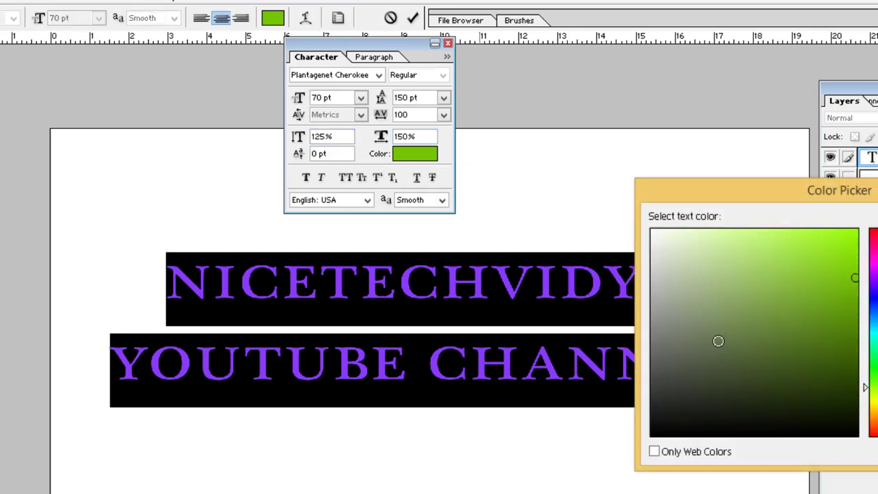
pyautogui.moveTo(872, 282); pyautogui.dragTo(867, 229)
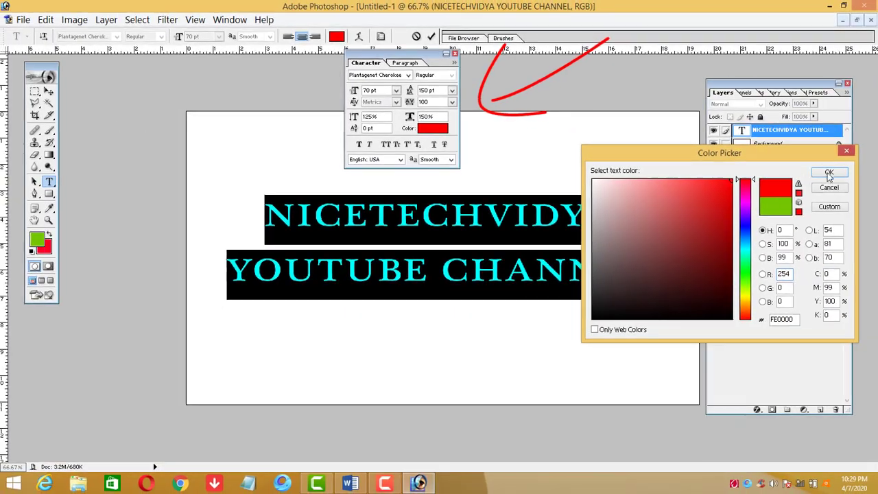
pyautogui.click(821, 176)
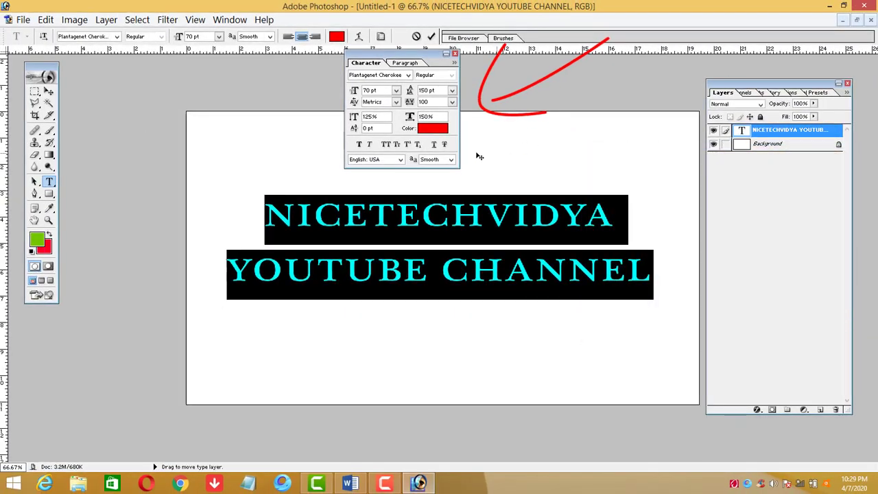
pyautogui.click(359, 144)
pyautogui.click(370, 144)
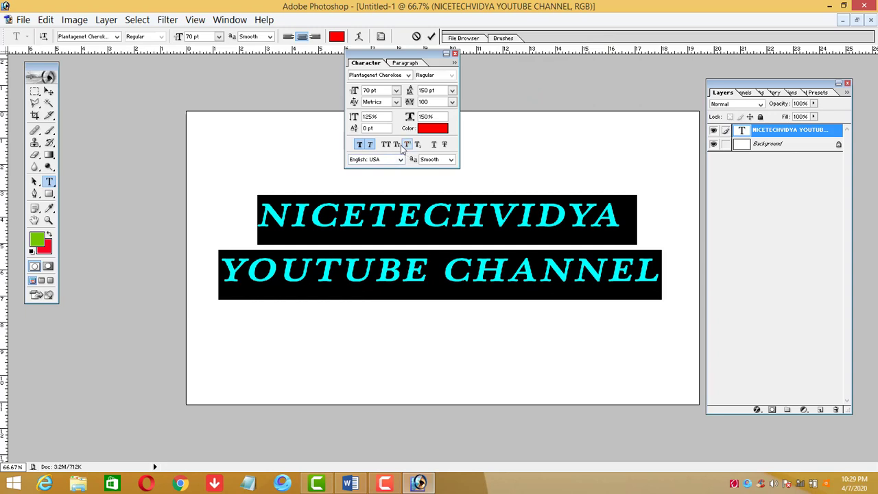
pyautogui.click(445, 145)
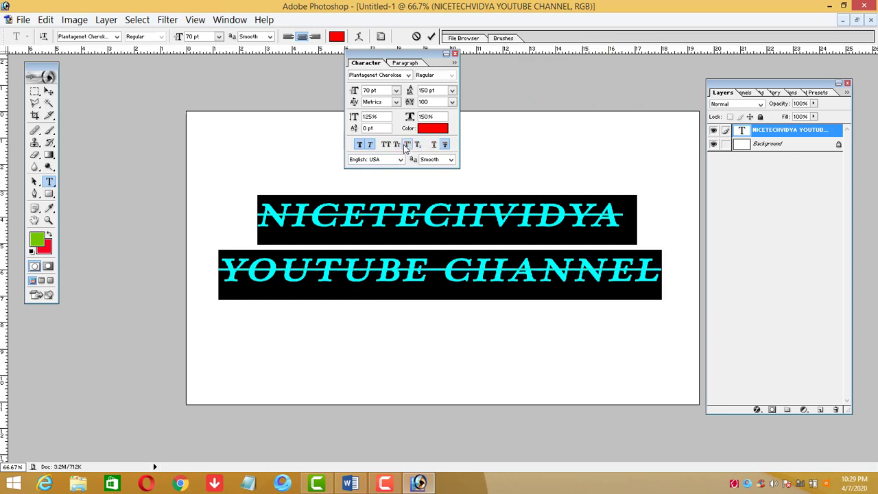
pyautogui.click(444, 145)
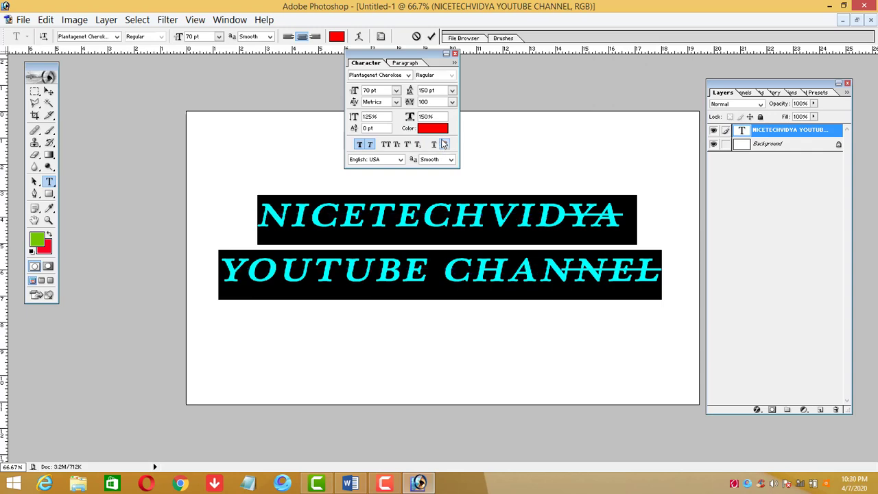
# - Set the font size to 72 pt and close the Character palette
pyautogui.click(395, 90)
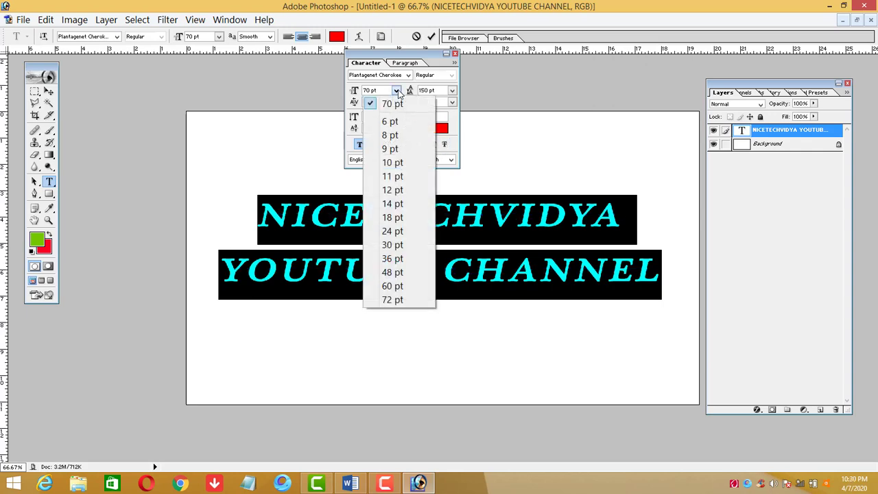
pyautogui.click(395, 300)
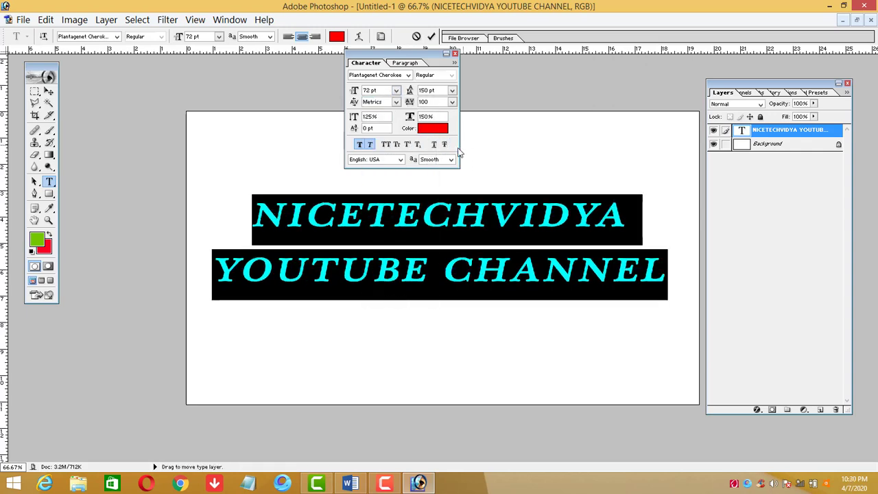
pyautogui.click(445, 202)
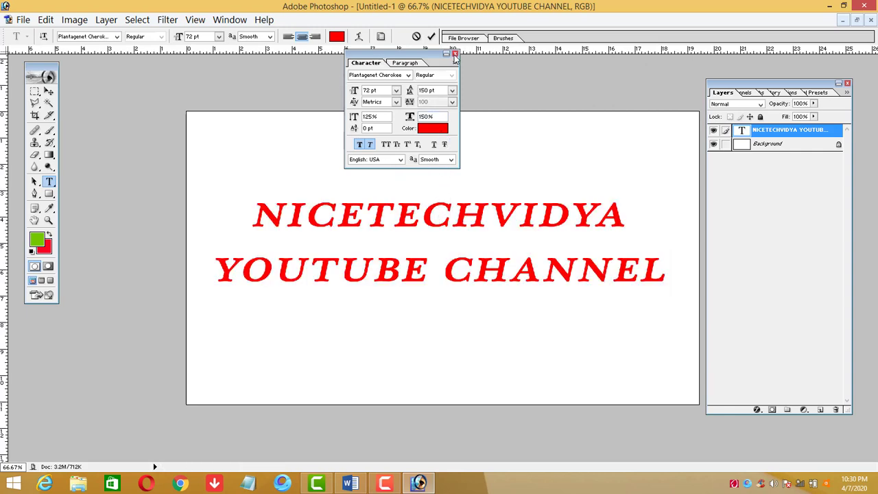
pyautogui.click(455, 54)
# - Hide the Character palette, commit the text, and select all of it for editing
pyautogui.click(380, 37)
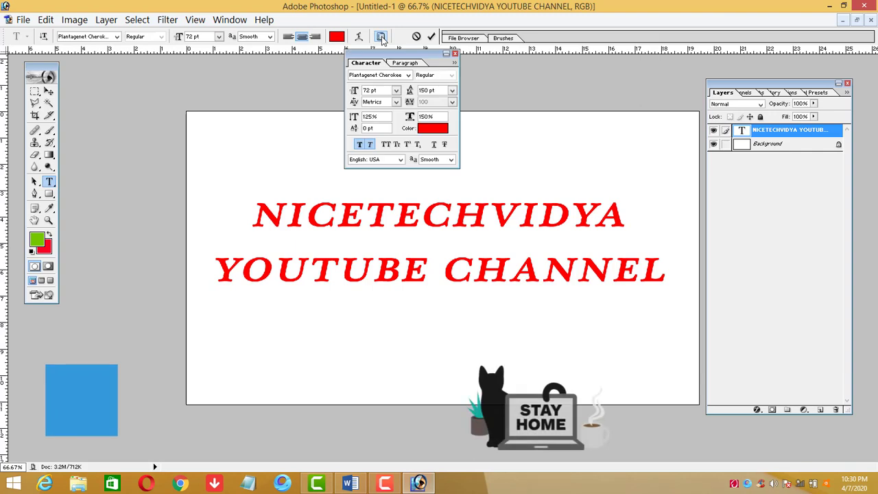
pyautogui.click(454, 55)
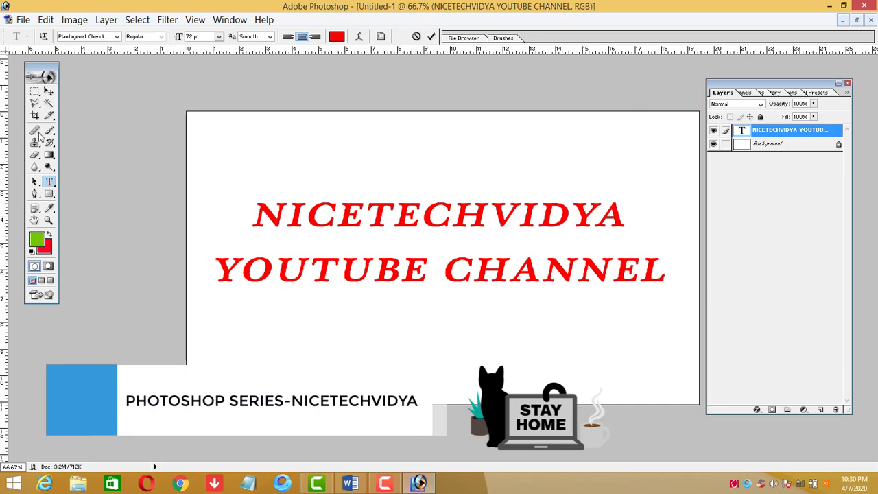
pyautogui.click(49, 90)
pyautogui.click(51, 181)
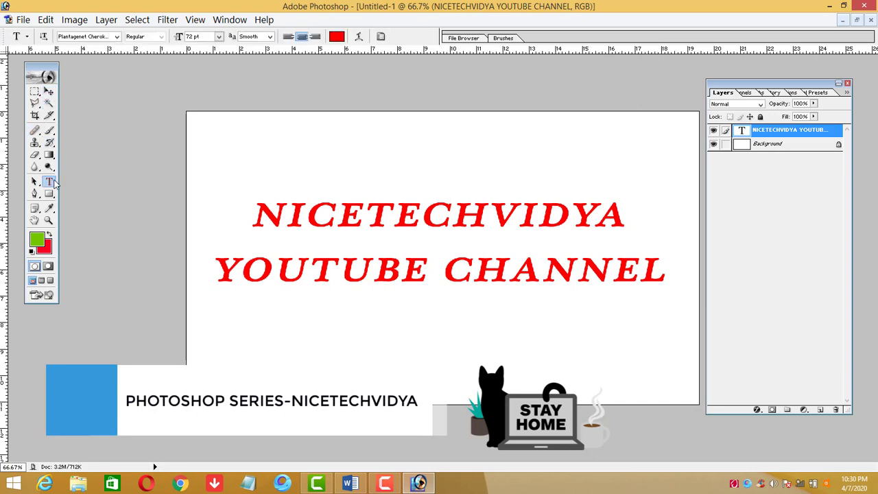
pyautogui.click(372, 274)
pyautogui.hotkey('ctrl', 'a')
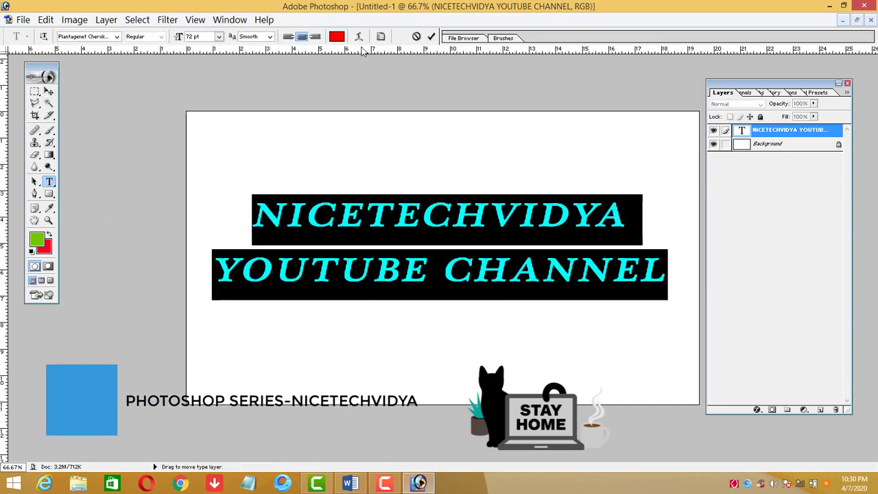
# - Warp the title with the Arc style at +50% bend and commit it
pyautogui.click(358, 36)
pyautogui.click(436, 190)
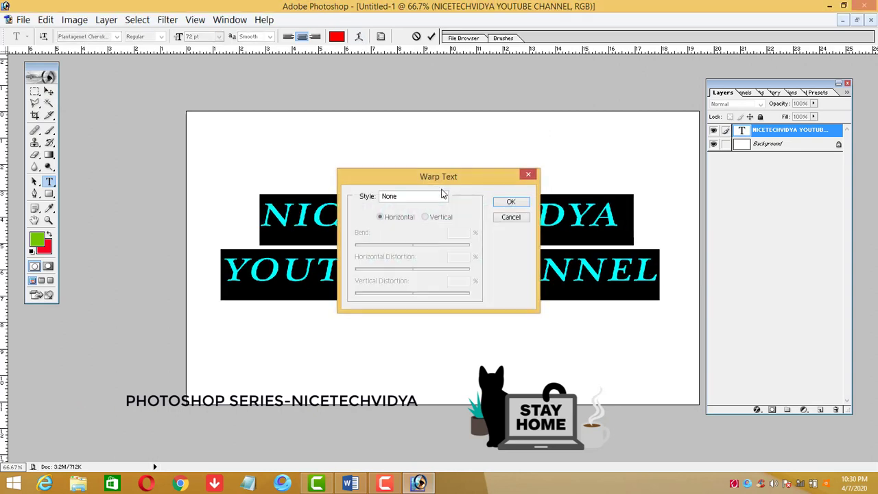
pyautogui.click(442, 197)
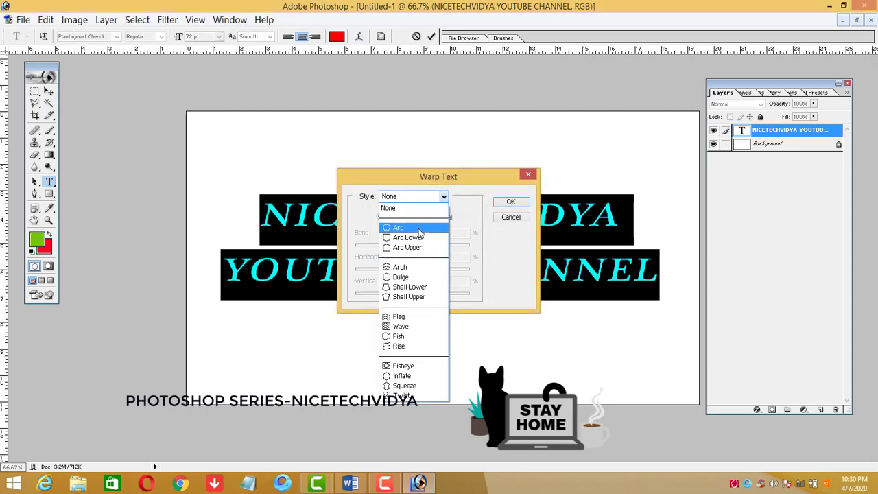
pyautogui.click(425, 225)
pyautogui.moveTo(438, 181); pyautogui.dragTo(733, 65)
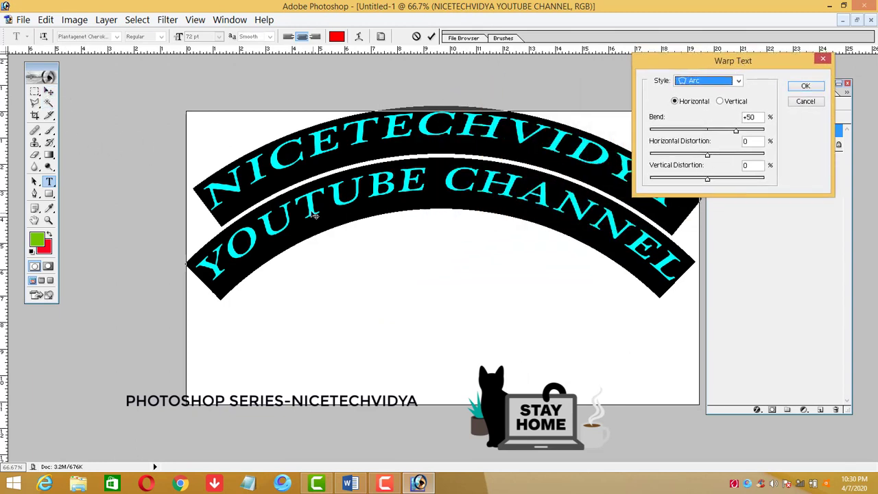
pyautogui.click(804, 86)
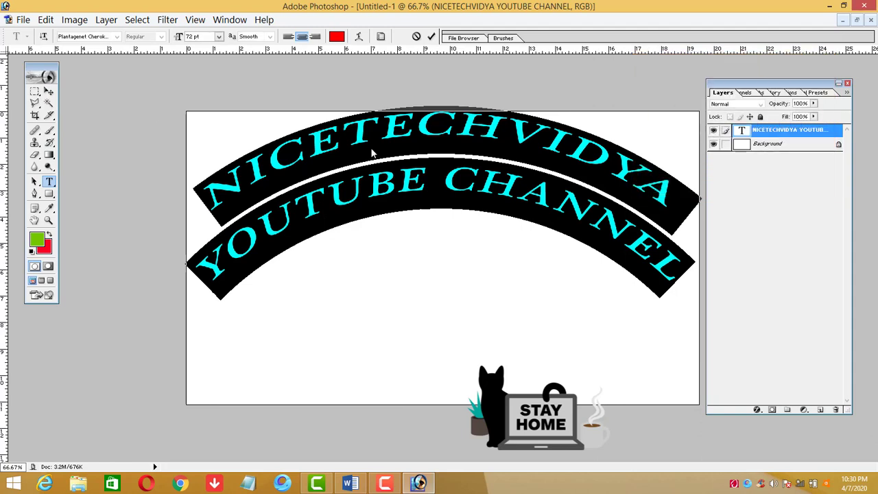
pyautogui.click(49, 92)
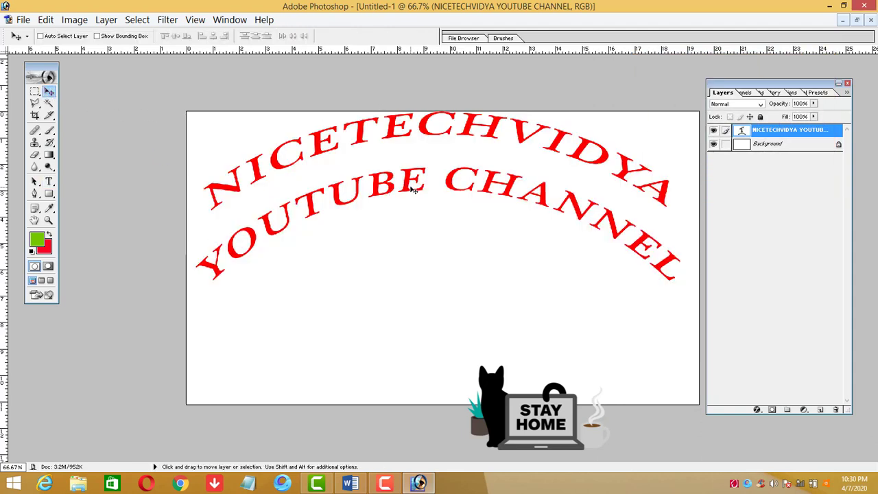
# - Move the arched title down toward the canvas middle and select all its text
pyautogui.moveTo(405, 188); pyautogui.dragTo(414, 233)
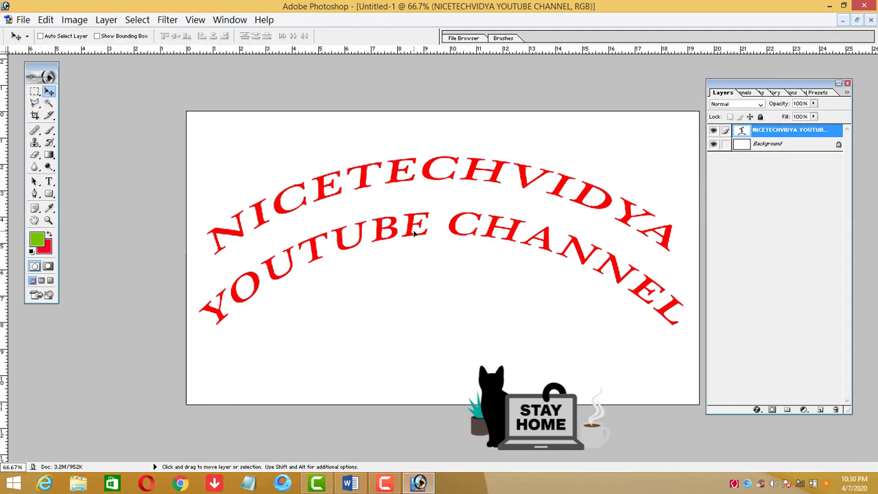
pyautogui.click(49, 181)
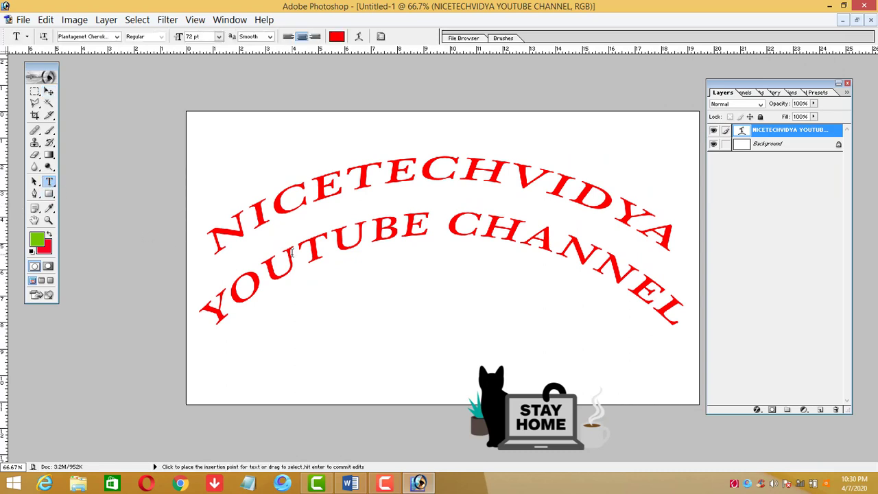
pyautogui.click(292, 252)
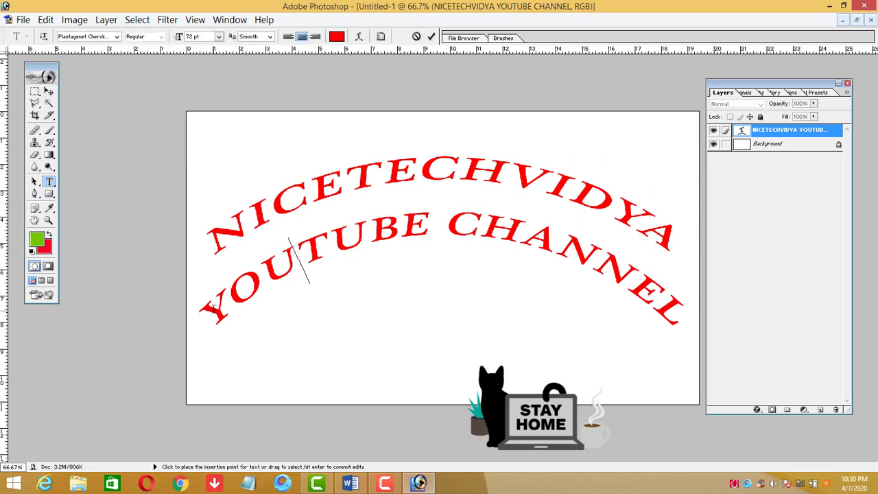
pyautogui.moveTo(213, 307); pyautogui.dragTo(426, 237)
pyautogui.click(429, 219)
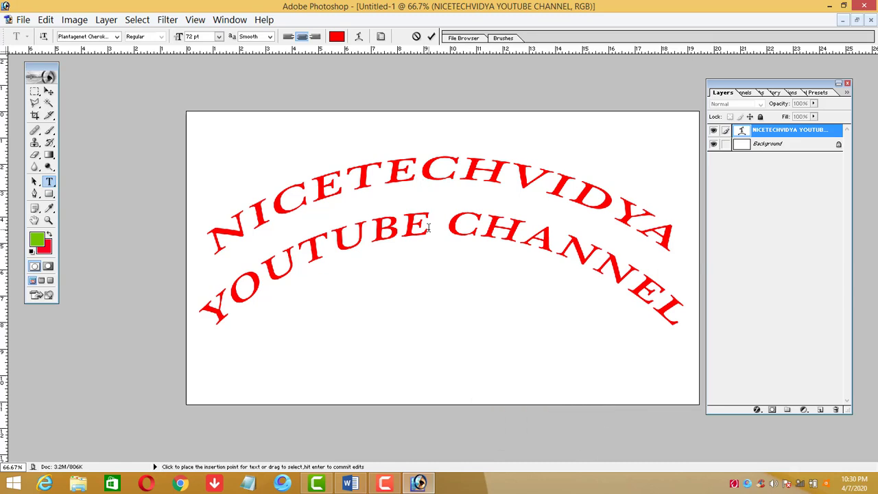
pyautogui.hotkey('ctrl', 'a')
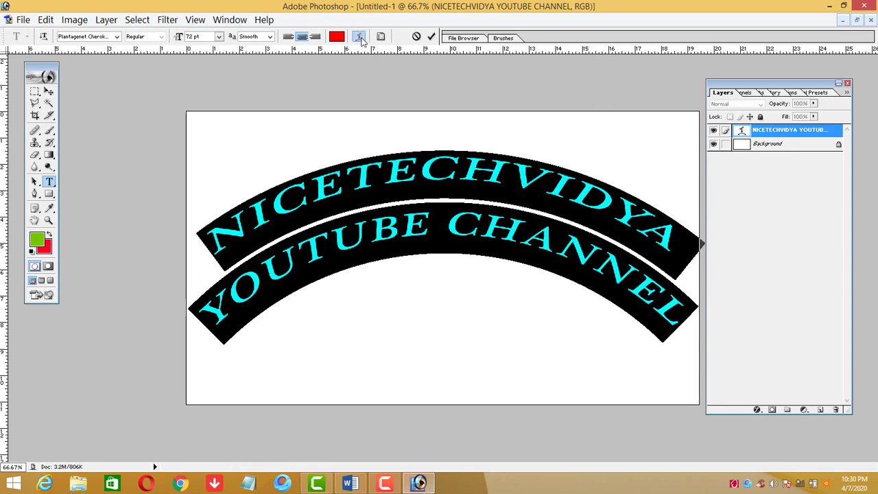
# - Preview the Arc Lower, Arc Upper and Arch warps, then choose Flag
pyautogui.click(360, 39)
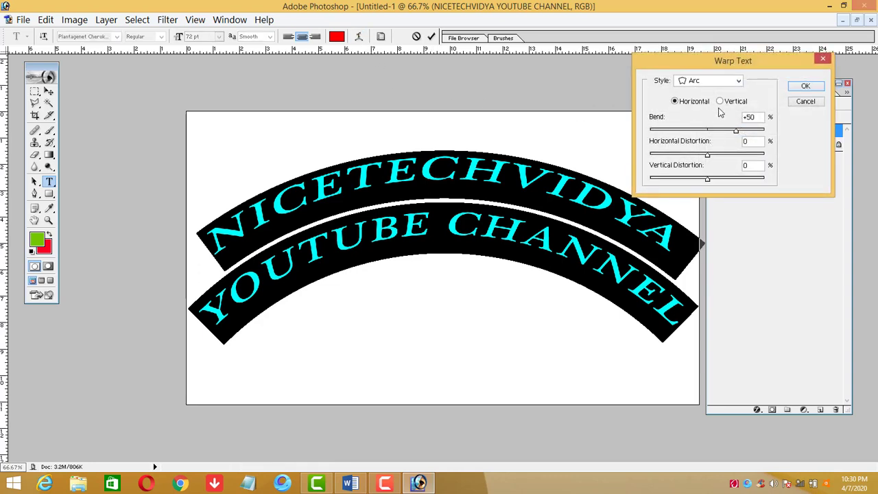
pyautogui.click(738, 81)
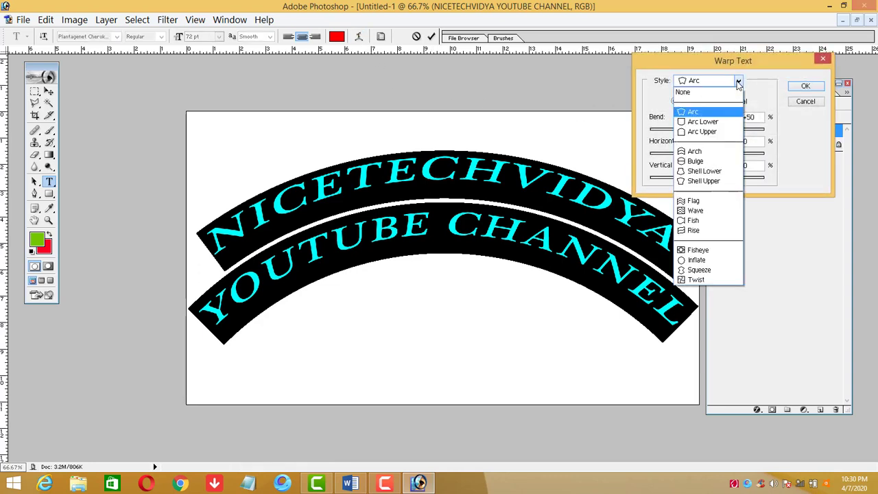
pyautogui.click(713, 121)
pyautogui.click(734, 81)
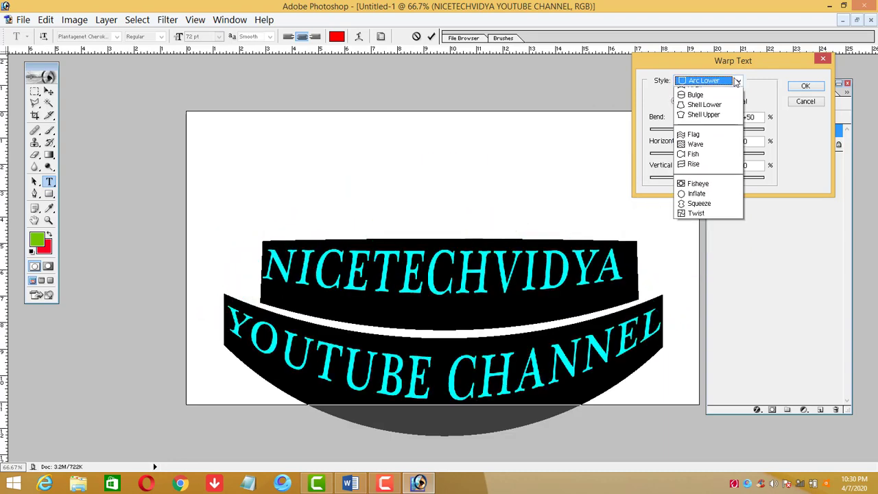
pyautogui.click(713, 131)
pyautogui.click(738, 81)
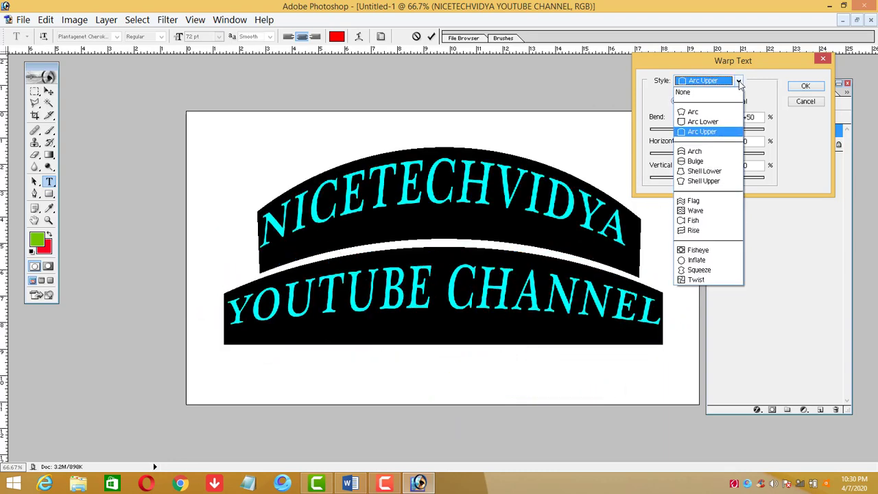
pyautogui.click(713, 151)
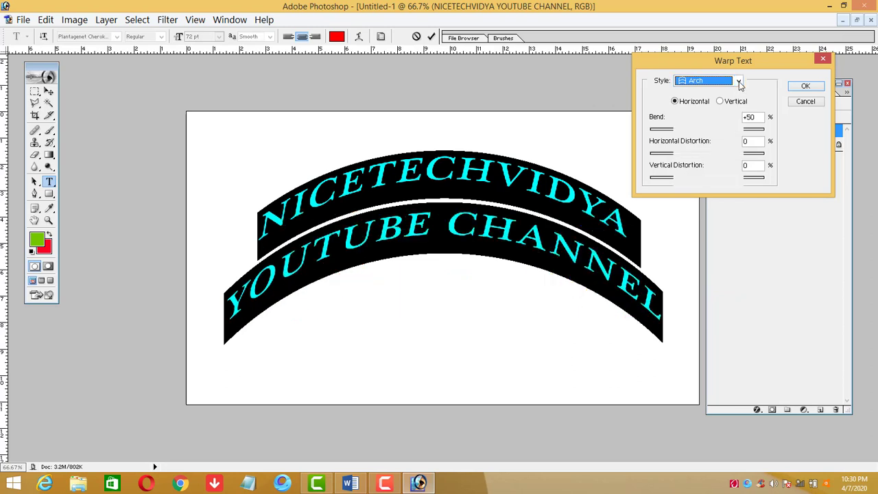
pyautogui.click(738, 81)
pyautogui.click(699, 200)
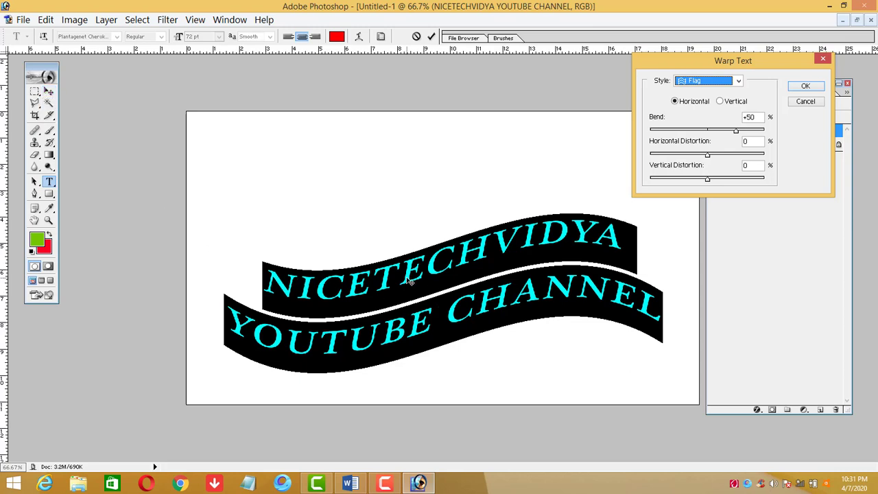
# - Give the horizontal Flag warp Bend +44, Horizontal +36 and Vertical -13, and apply it
pyautogui.click(726, 102)
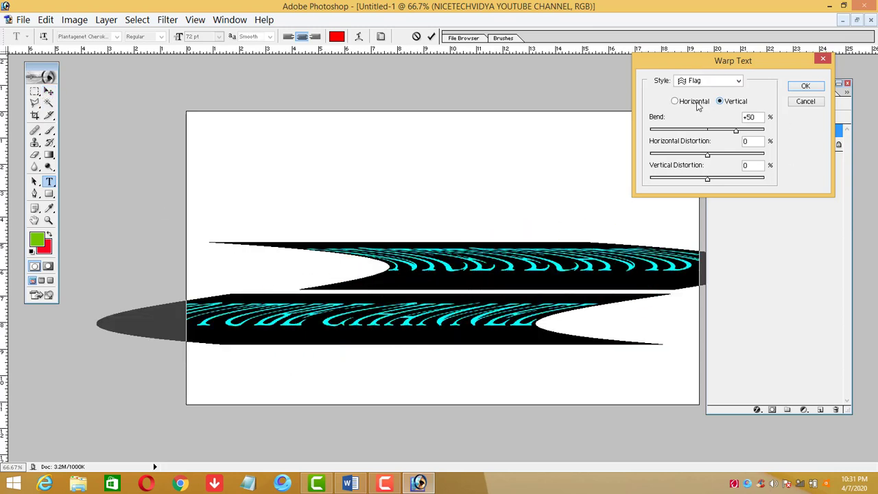
pyautogui.click(697, 101)
pyautogui.moveTo(735, 130)
pyautogui.mouseDown()
pyautogui.moveTo(690, 130)
pyautogui.moveTo(732, 130)
pyautogui.moveTo(730, 155)
pyautogui.moveTo(699, 179)
pyautogui.mouseUp()
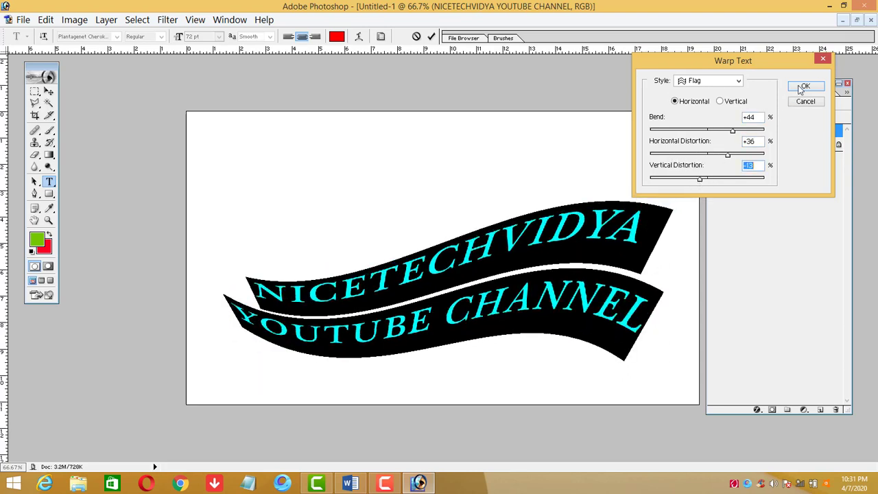
pyautogui.click(803, 88)
pyautogui.click(49, 91)
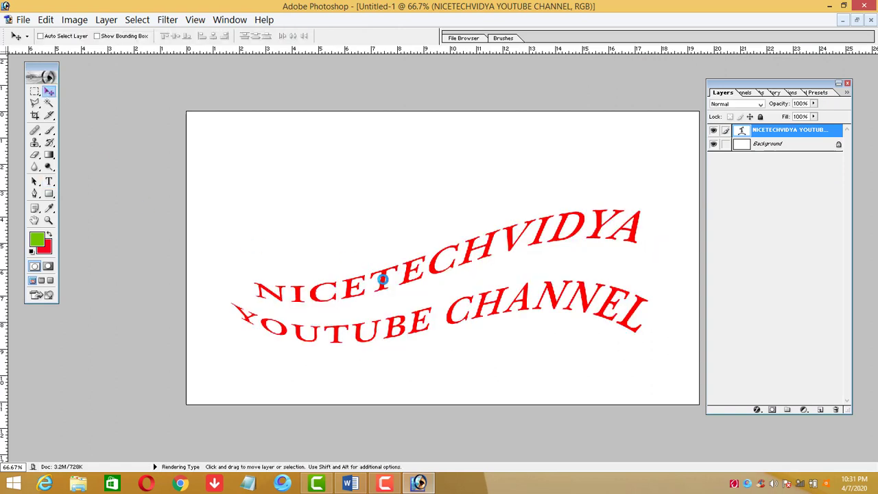
# - Nudge the flag-warped title up and set its warp style to None
pyautogui.moveTo(385, 286); pyautogui.dragTo(385, 263)
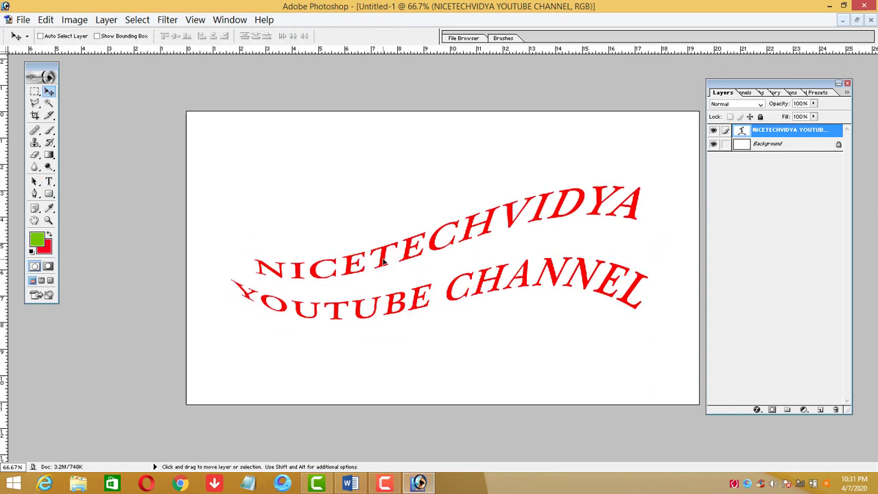
pyautogui.click(49, 182)
pyautogui.click(336, 284)
pyautogui.hotkey('ctrl', 'a')
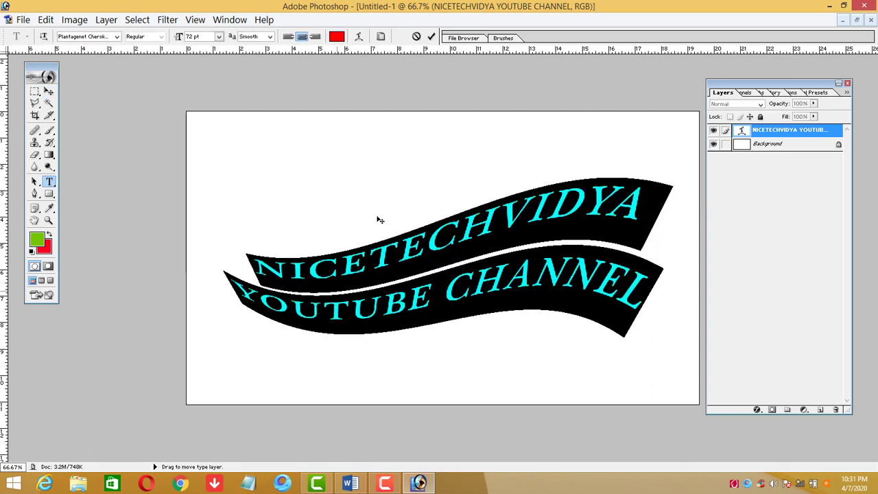
pyautogui.click(358, 37)
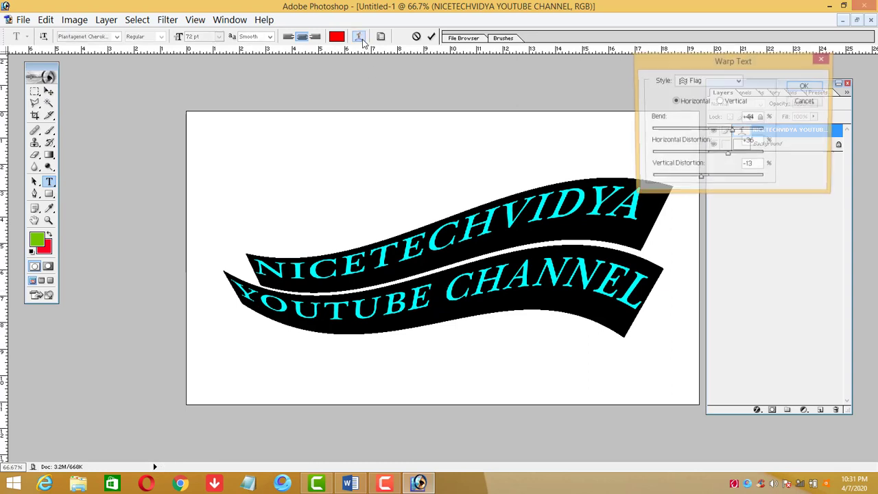
pyautogui.click(725, 81)
pyautogui.click(702, 91)
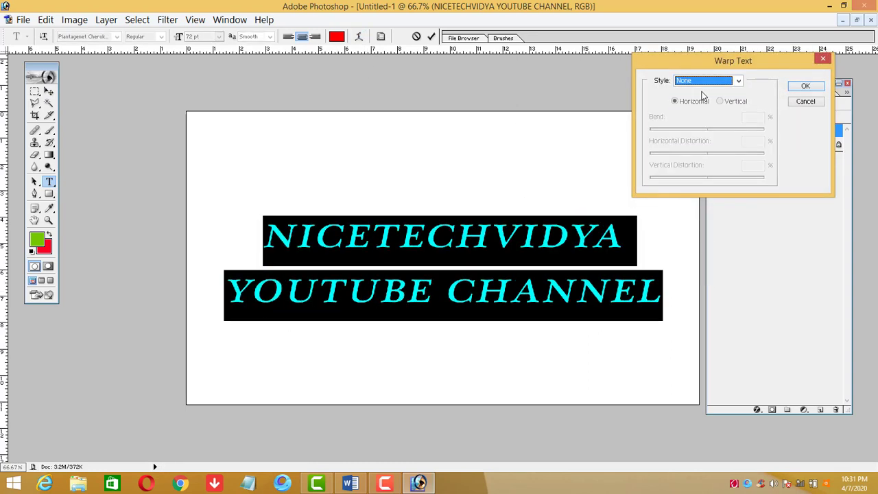
# - Preview the Wave, Fish, Rise and Arc warps before returning to no warp
pyautogui.click(725, 82)
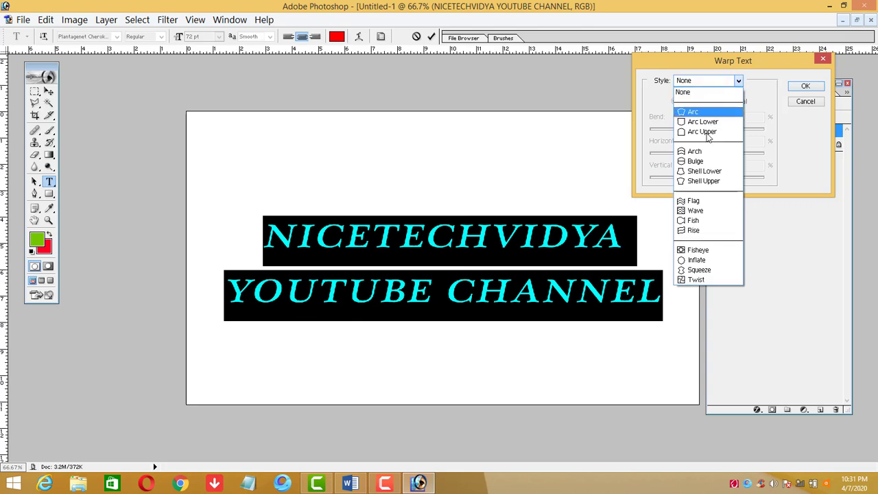
pyautogui.click(693, 211)
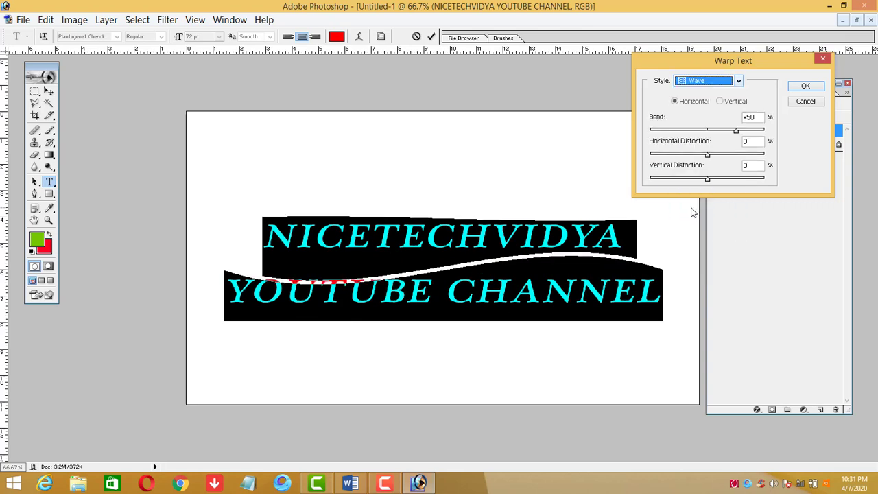
pyautogui.click(710, 81)
pyautogui.click(707, 220)
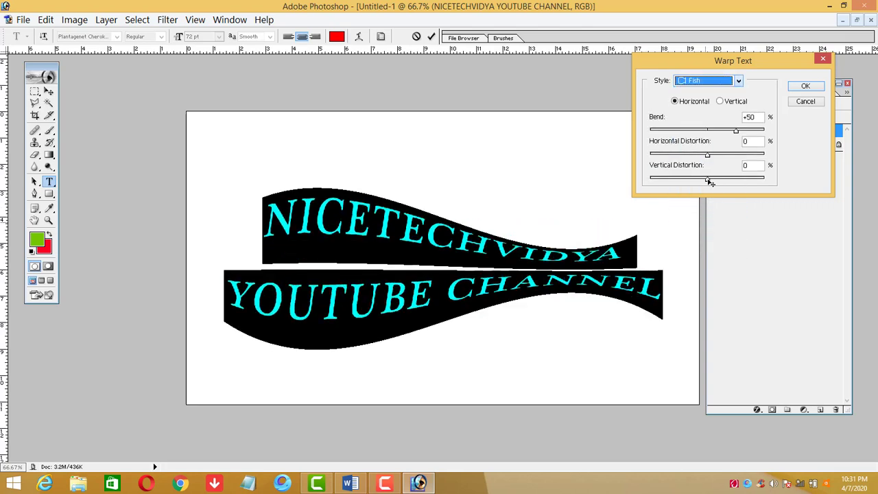
pyautogui.click(708, 82)
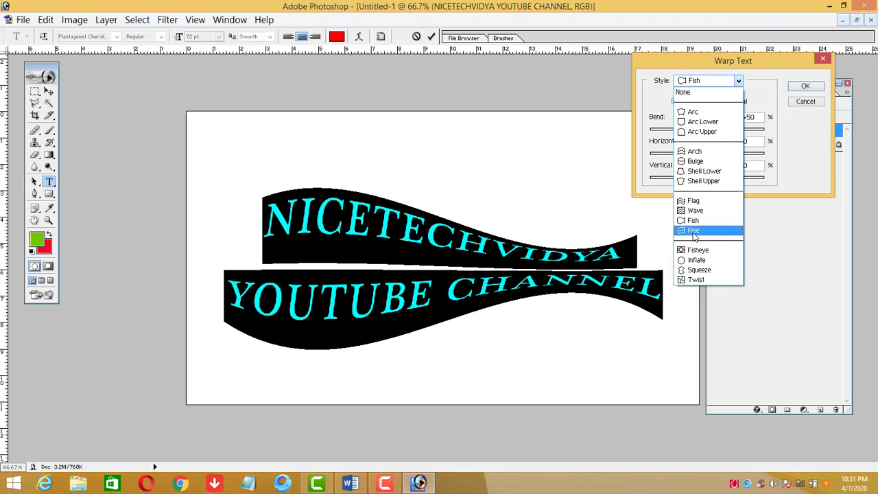
pyautogui.click(709, 231)
pyautogui.click(703, 81)
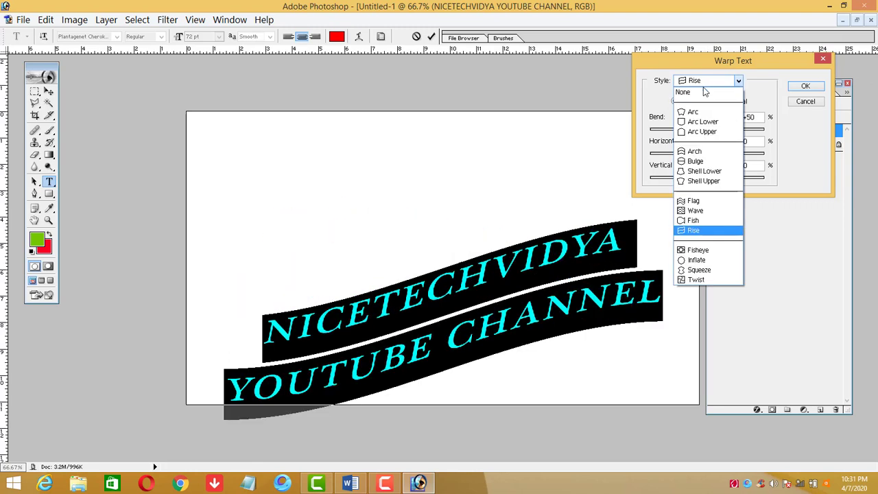
pyautogui.click(694, 113)
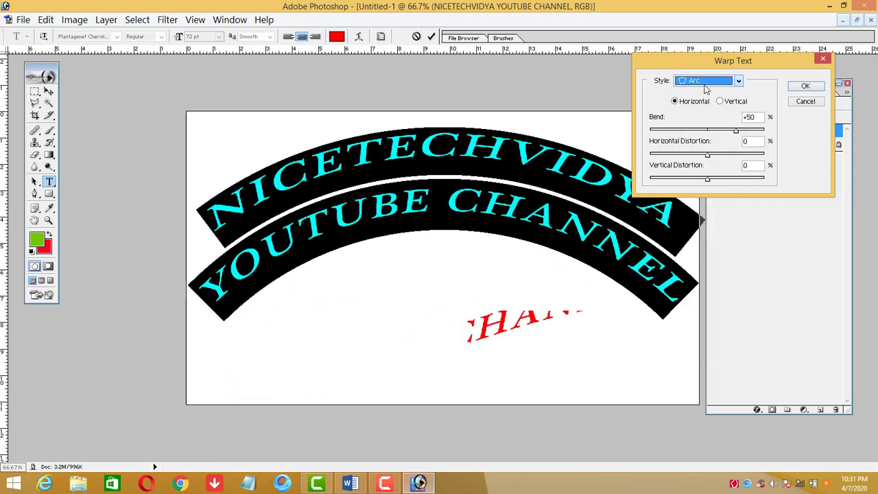
pyautogui.click(707, 81)
# - Confirm the unwarped text and commit the title
pyautogui.click(797, 89)
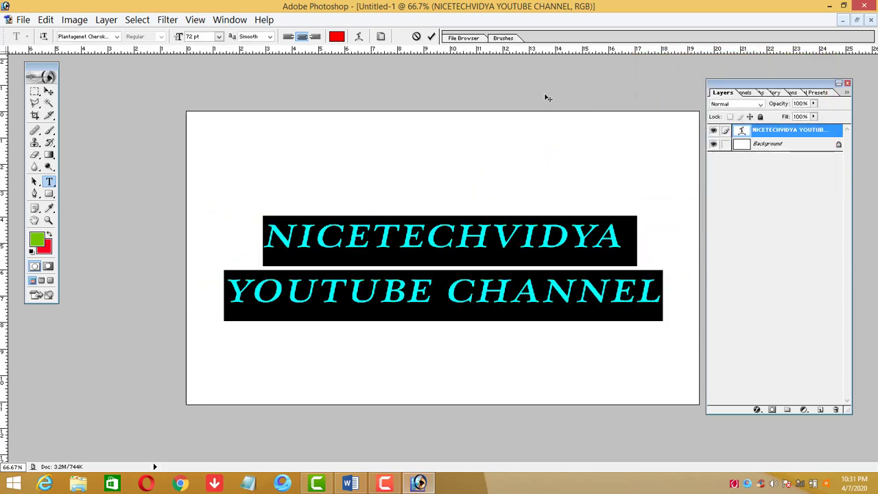
pyautogui.click(48, 91)
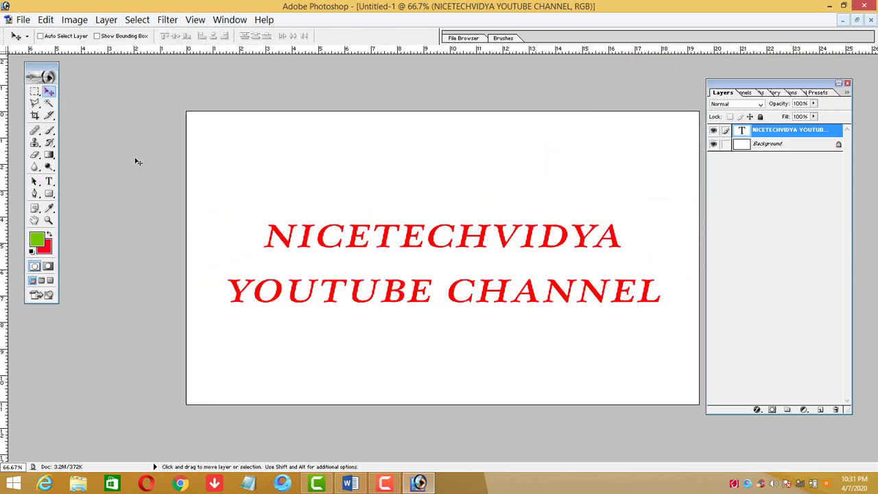
pyautogui.click(49, 181)
pyautogui.click(406, 295)
pyautogui.hotkey('ctrl', 'a')
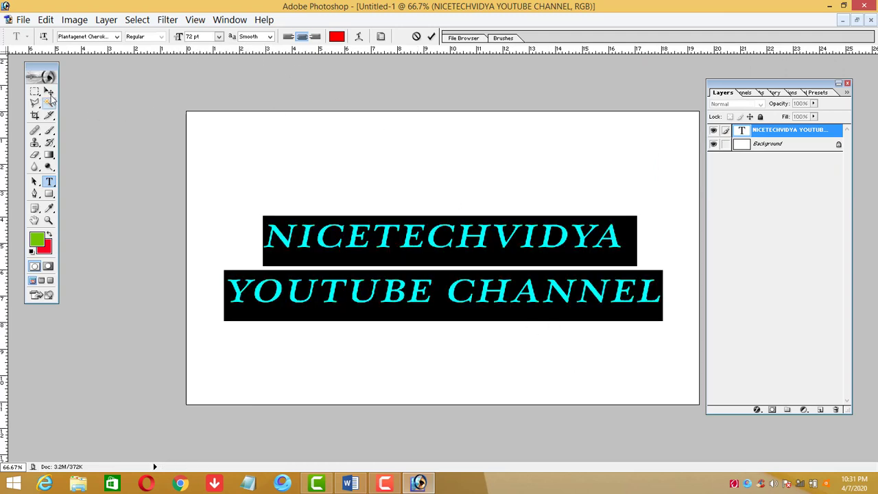
pyautogui.click(48, 91)
# - Pick the title layer from the canvas context menu and nudge it slightly up
pyautogui.rightClick(387, 244)
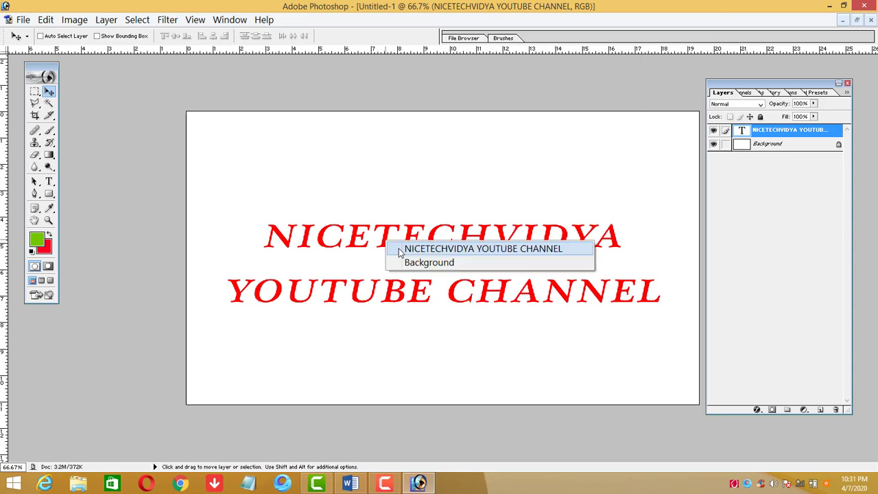
pyautogui.click(405, 248)
pyautogui.moveTo(404, 247); pyautogui.dragTo(406, 230)
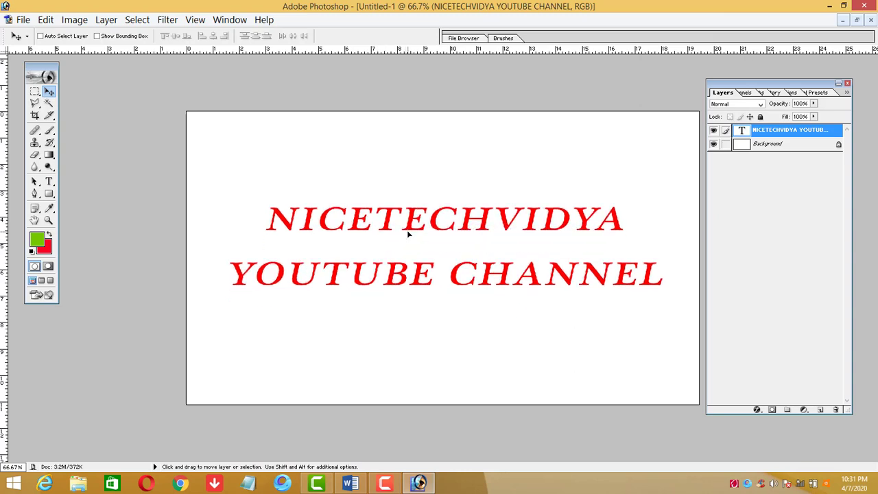
# - Drag-select both lines of the title text for restyling
pyautogui.click(49, 182)
pyautogui.moveTo(267, 218)
pyautogui.mouseDown()
pyautogui.moveTo(373, 222)
pyautogui.moveTo(650, 269)
pyautogui.moveTo(665, 284)
pyautogui.mouseUp()
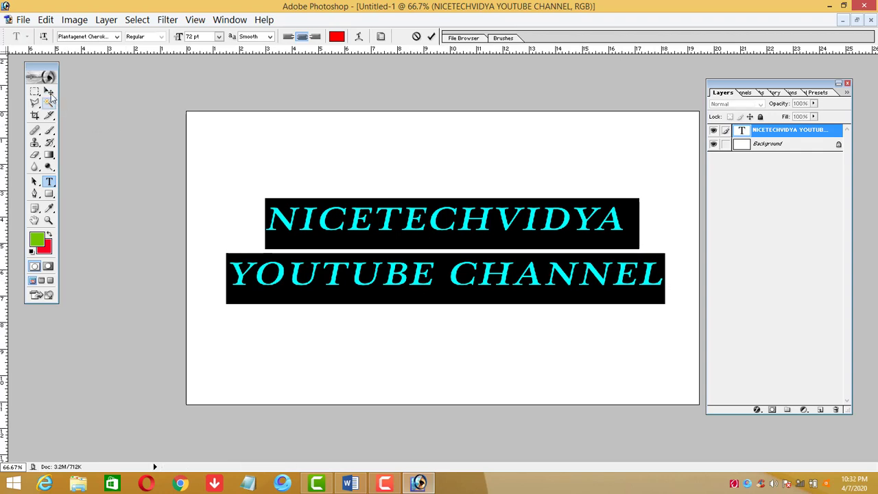
pyautogui.click(50, 92)
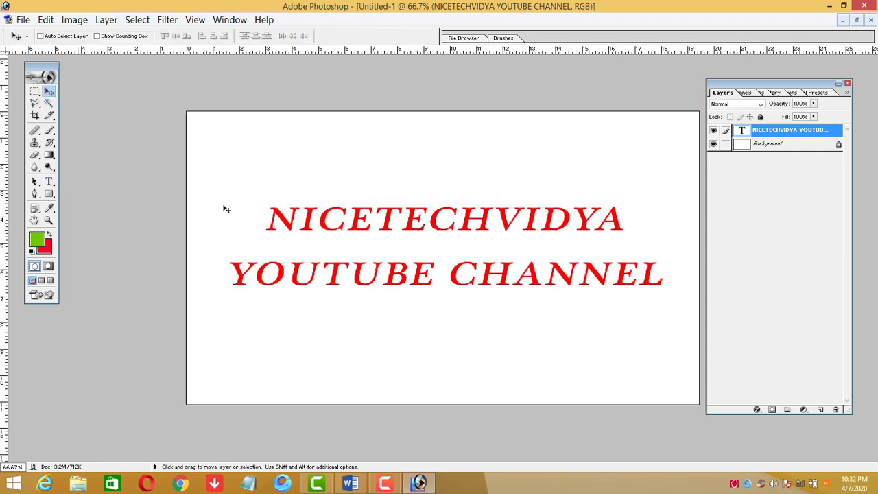
pyautogui.click(50, 181)
pyautogui.moveTo(264, 219); pyautogui.dragTo(683, 294)
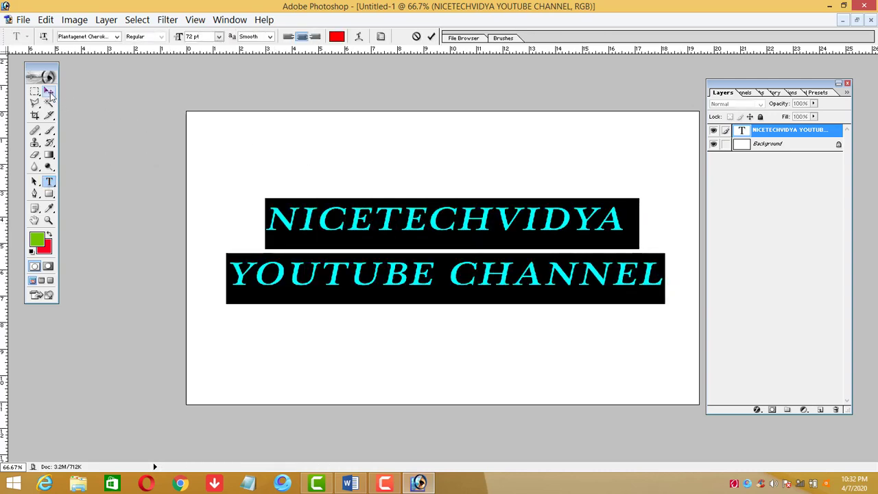
pyautogui.click(50, 93)
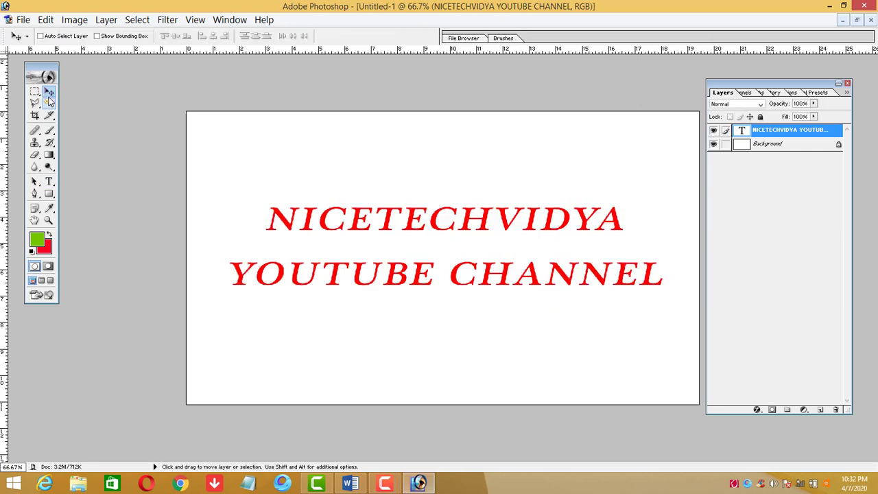
pyautogui.click(50, 181)
pyautogui.moveTo(269, 219); pyautogui.dragTo(707, 281)
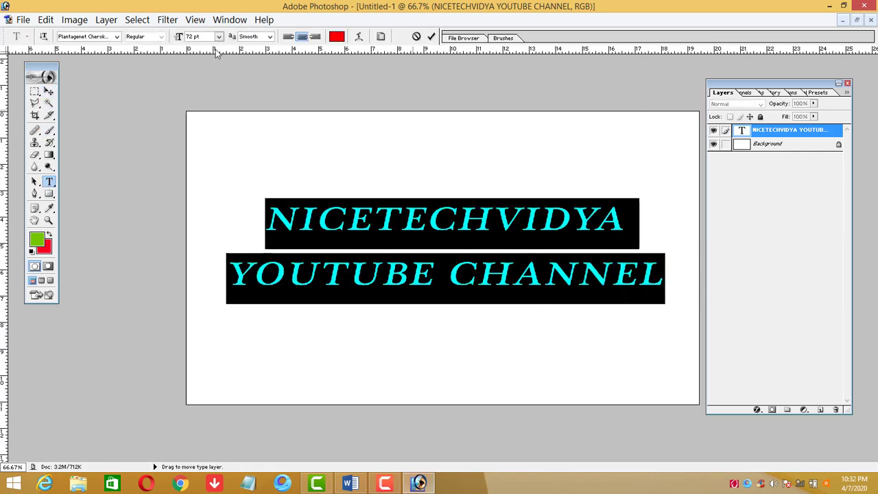
# - Cycle through a few fonts, then set both title lines to Impact and commit
pyautogui.click(106, 37)
pyautogui.press('Up')
pyautogui.press('Up')
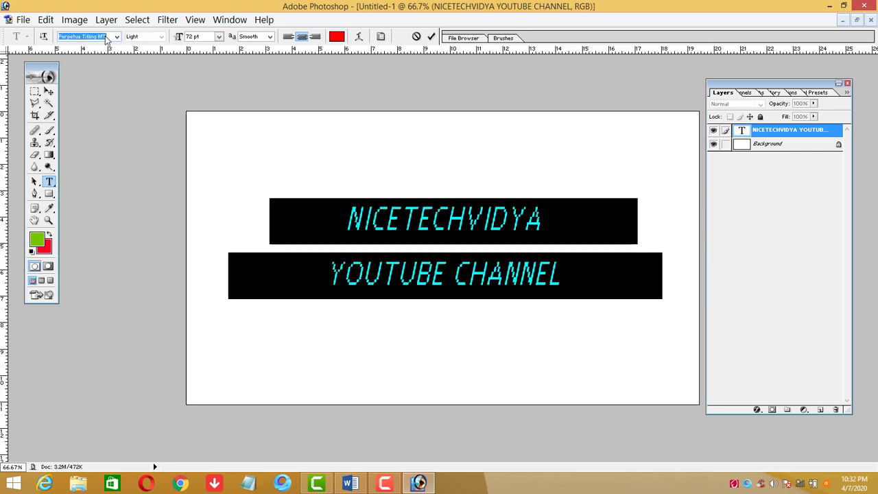
pyautogui.press('Up')
pyautogui.press('Up')
pyautogui.press('Up')
pyautogui.press('Up')
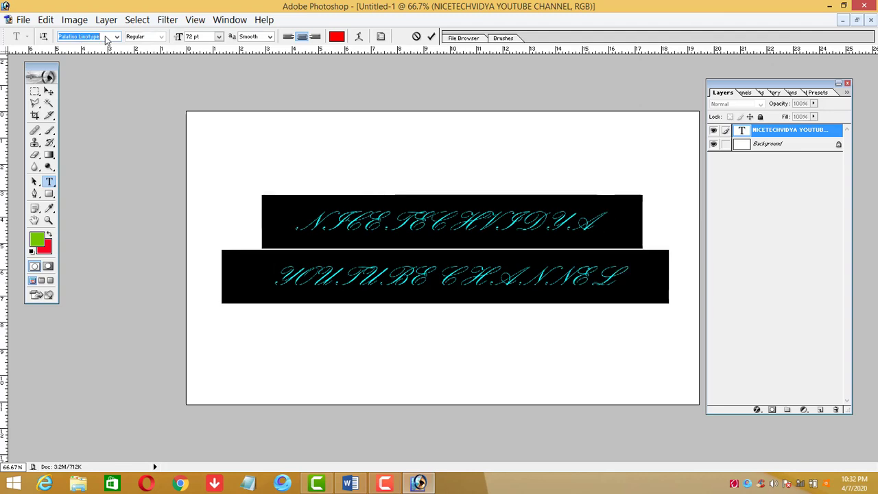
pyautogui.press('Up')
pyautogui.press('Up')
pyautogui.press('Down')
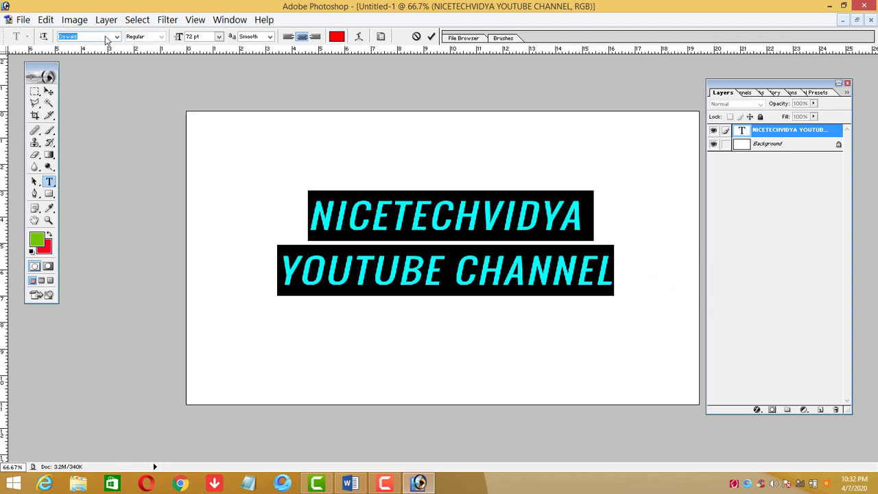
pyautogui.click(117, 38)
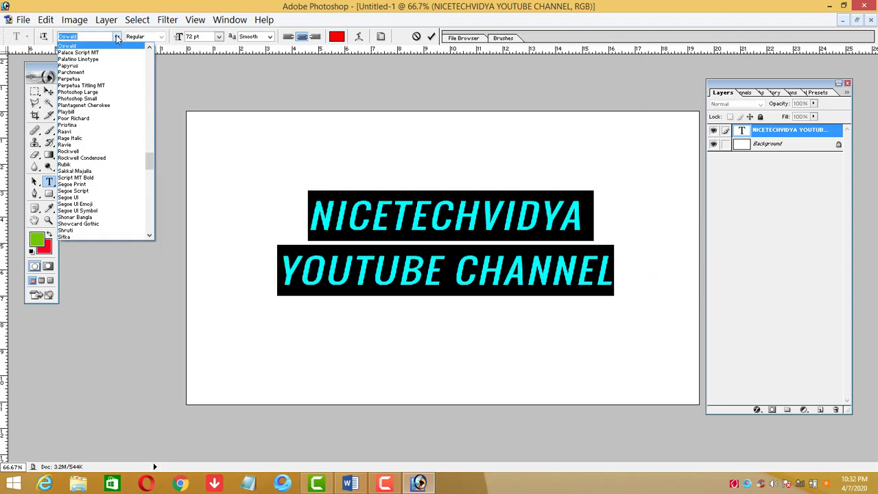
pyautogui.click(88, 40)
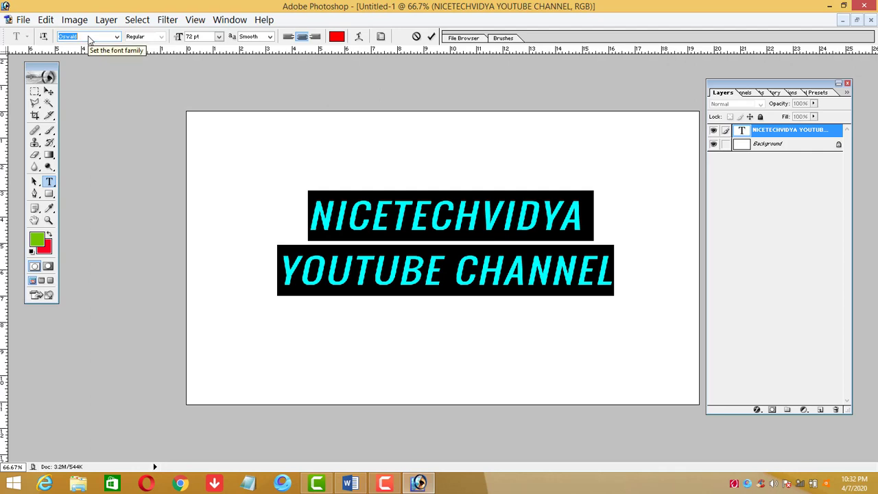
pyautogui.write('Impact')
pyautogui.press('Return')
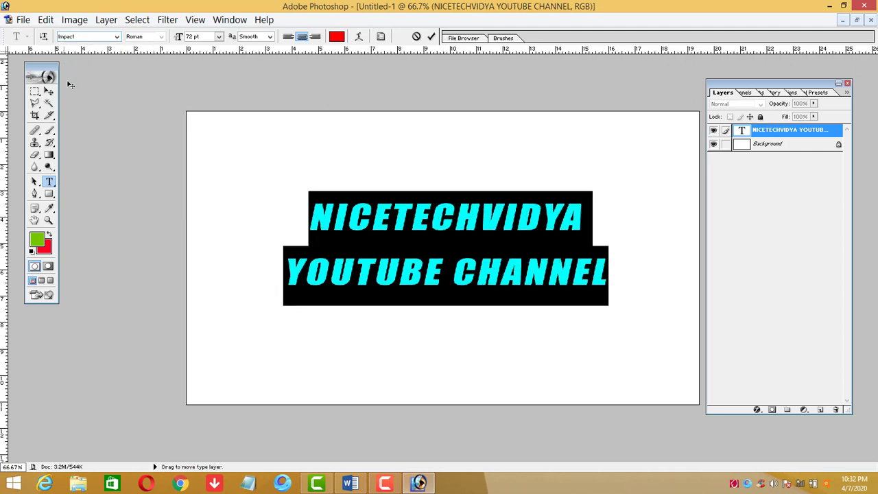
pyautogui.click(49, 91)
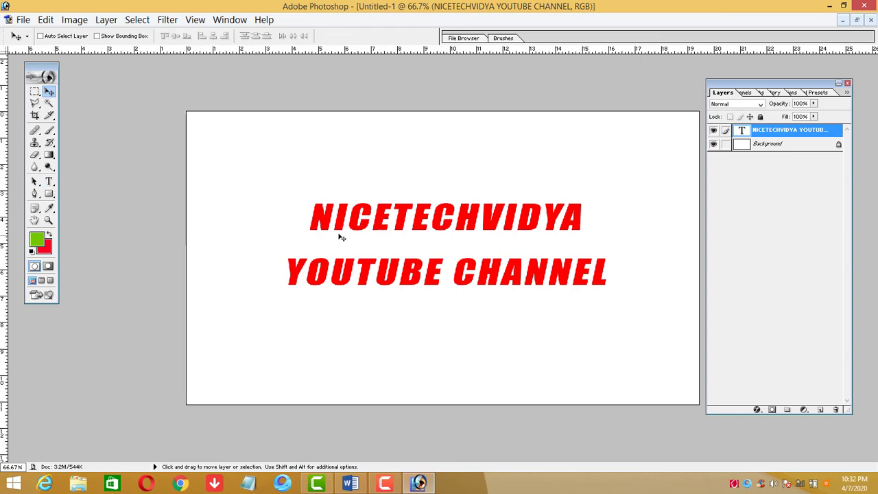
# - Commit the title and Alt-drag it downward to duplicate it below the original
pyautogui.click(50, 182)
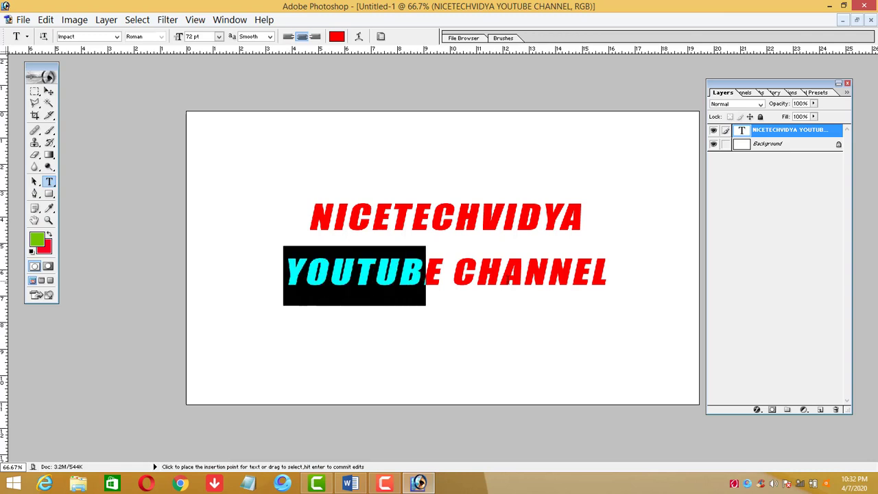
pyautogui.moveTo(288, 273); pyautogui.dragTo(626, 279)
pyautogui.hotkey('ctrl', 'Return')
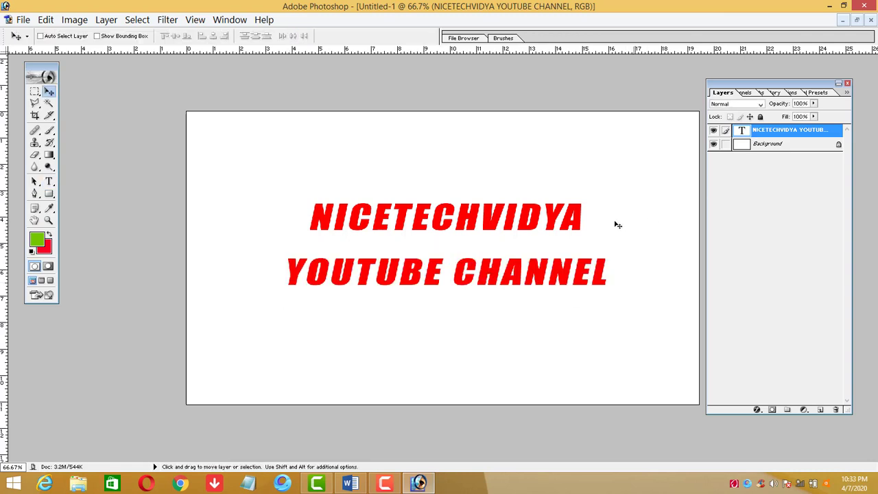
pyautogui.moveTo(574, 225); pyautogui.dragTo(575, 322)
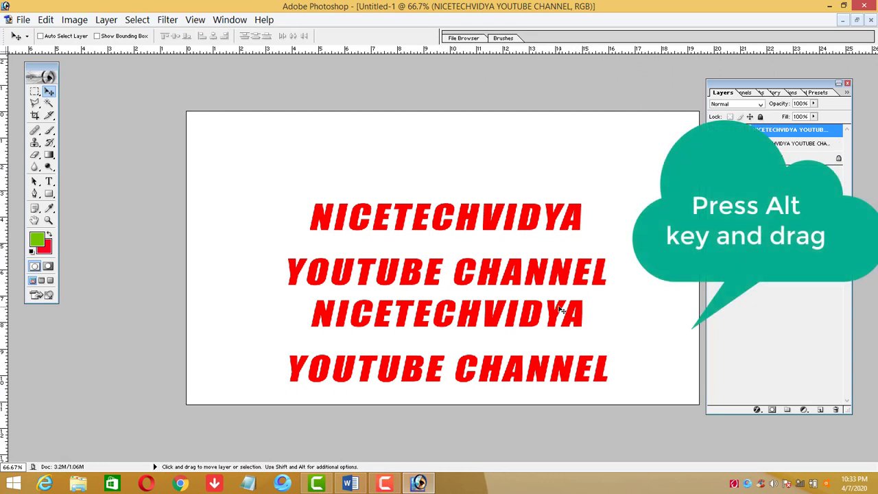
# - Activate the other text layer and select NICETECHVIDYA in the duplicated title
pyautogui.hotkey('alt', '[')
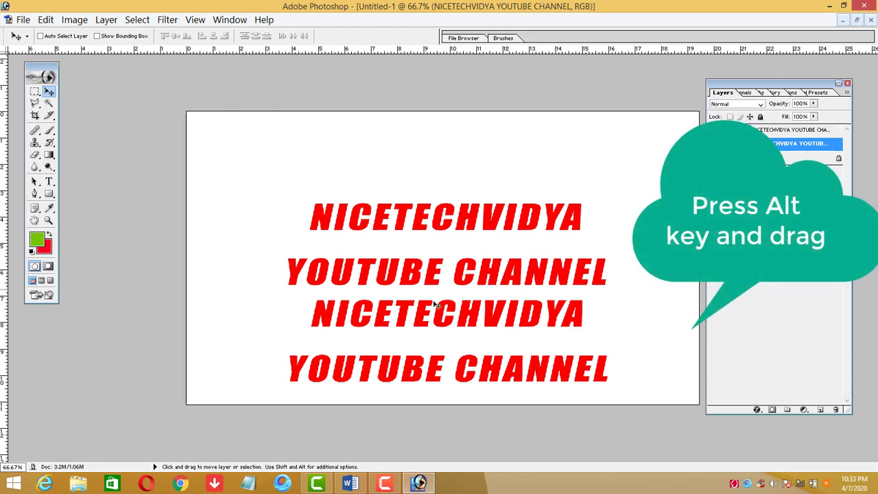
pyautogui.click(49, 181)
pyautogui.moveTo(312, 315); pyautogui.dragTo(594, 319)
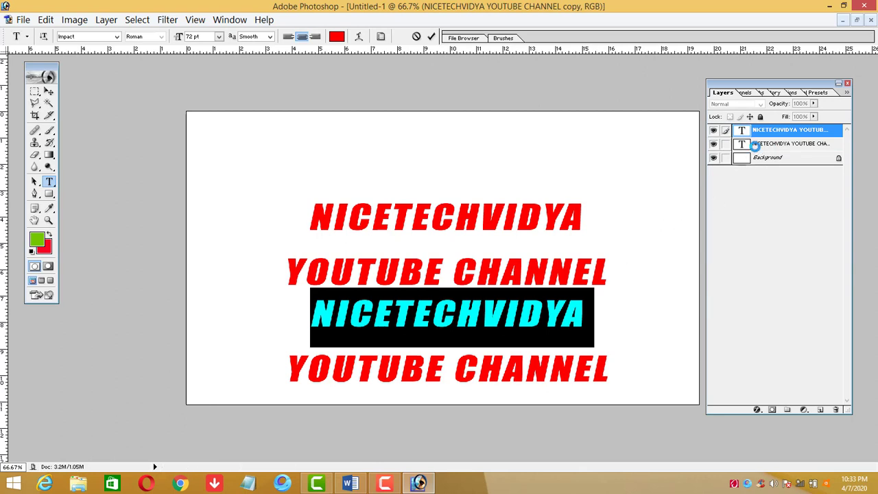
# - Commit the copy's text edit and make the original title layer active
pyautogui.click(754, 143)
pyautogui.click(413, 329)
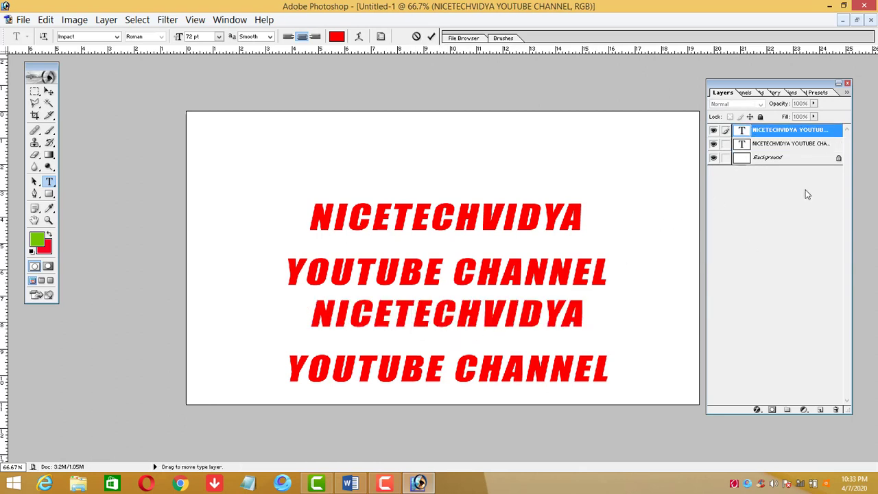
pyautogui.click(789, 143)
pyautogui.moveTo(582, 312); pyautogui.dragTo(412, 314)
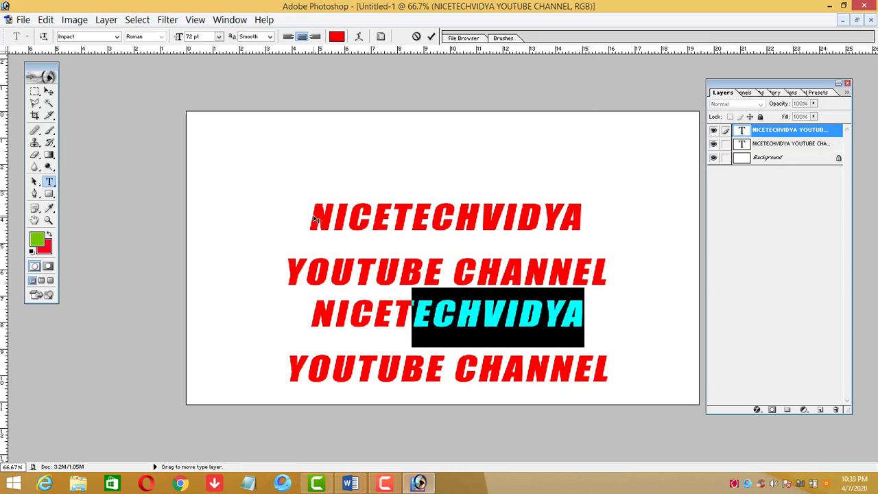
pyautogui.click(49, 91)
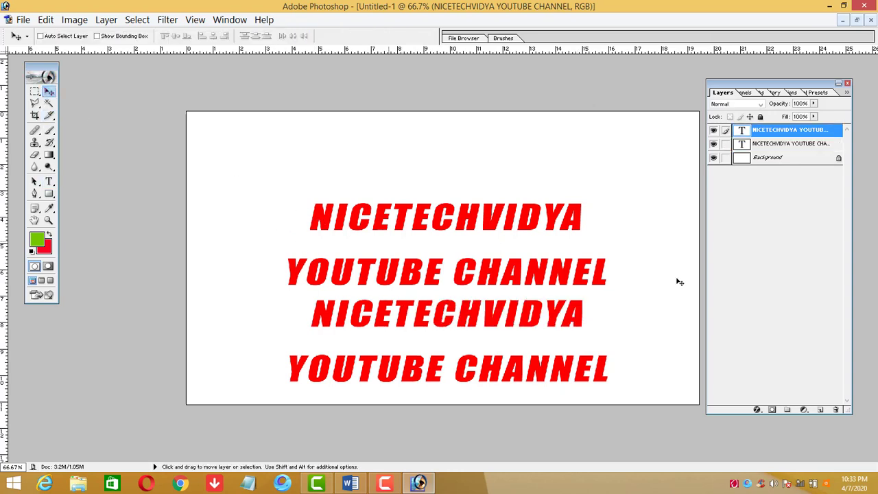
pyautogui.click(795, 144)
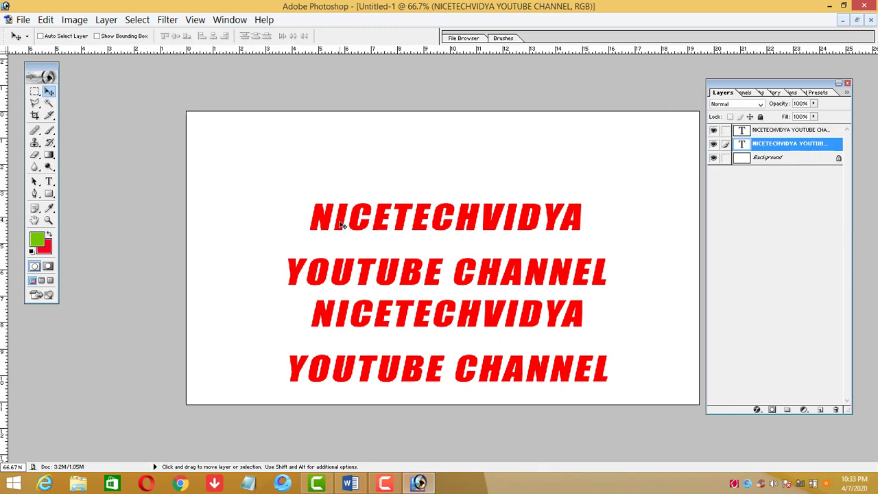
# - Delete the duplicate top NICETECHVIDYA line from the original title layer
pyautogui.click(49, 181)
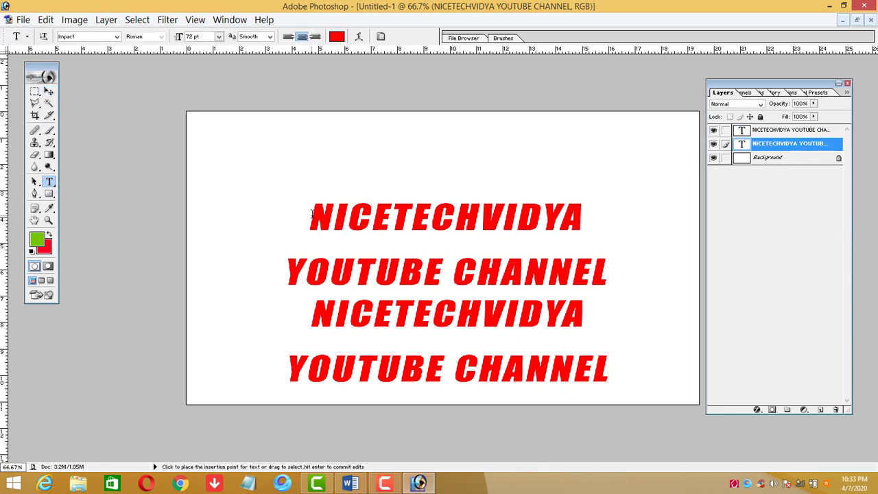
pyautogui.moveTo(311, 214); pyautogui.dragTo(620, 217)
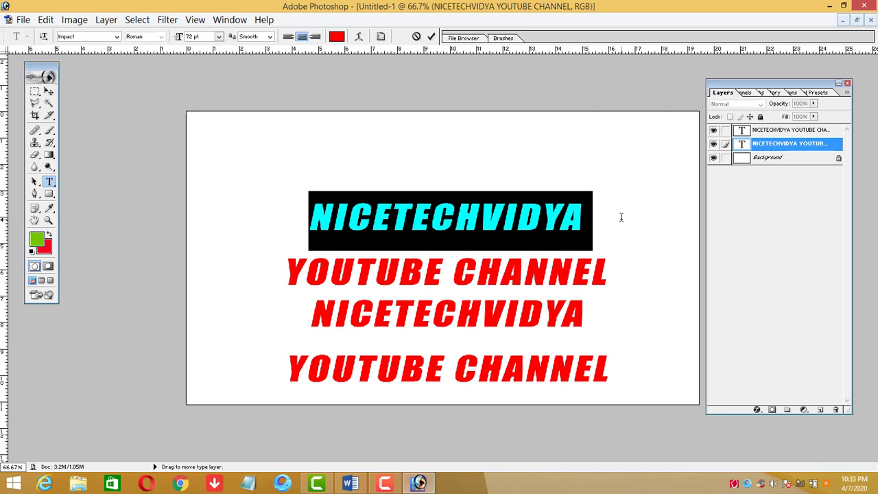
pyautogui.click(534, 271)
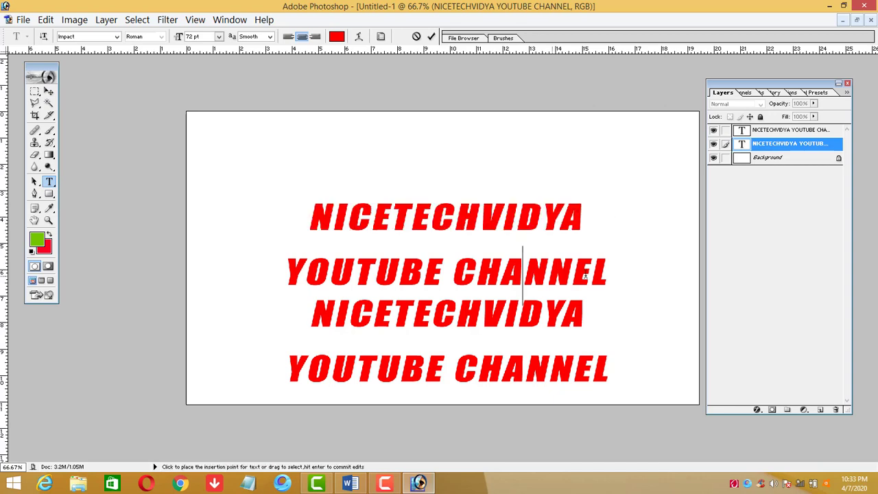
pyautogui.moveTo(606, 273); pyautogui.dragTo(291, 274)
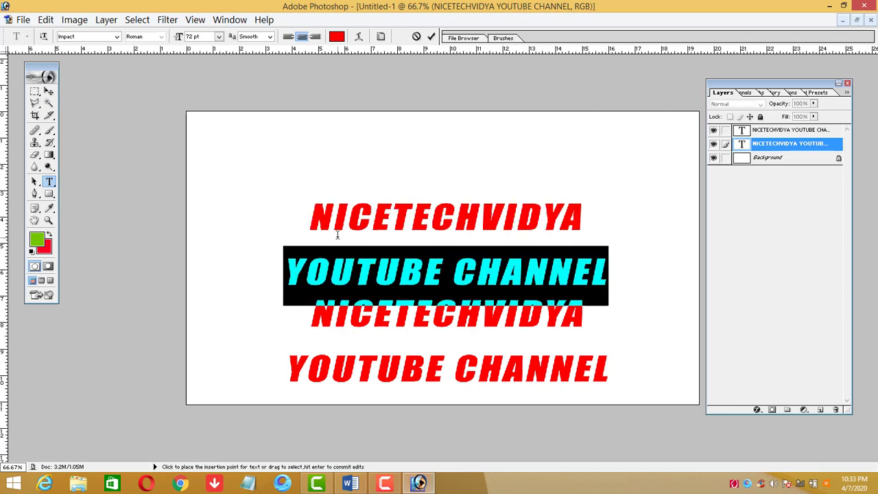
pyautogui.click(319, 223)
pyautogui.moveTo(308, 220); pyautogui.dragTo(583, 221)
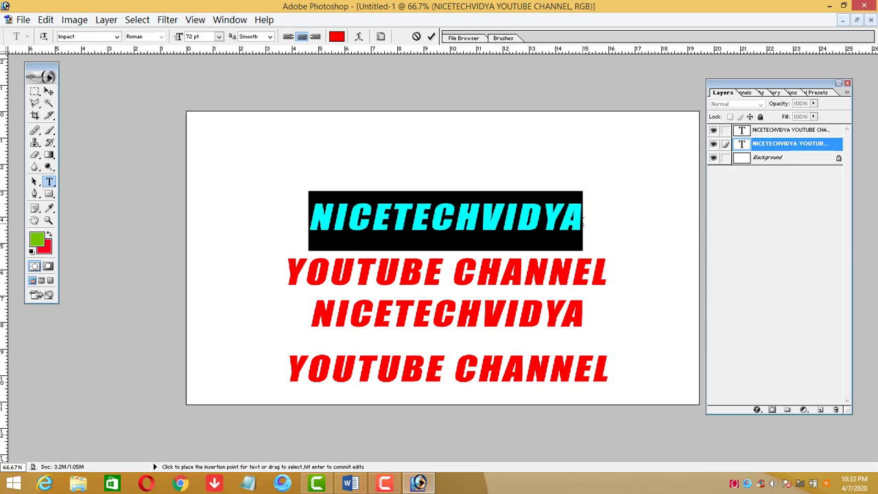
pyautogui.press('BackSpace')
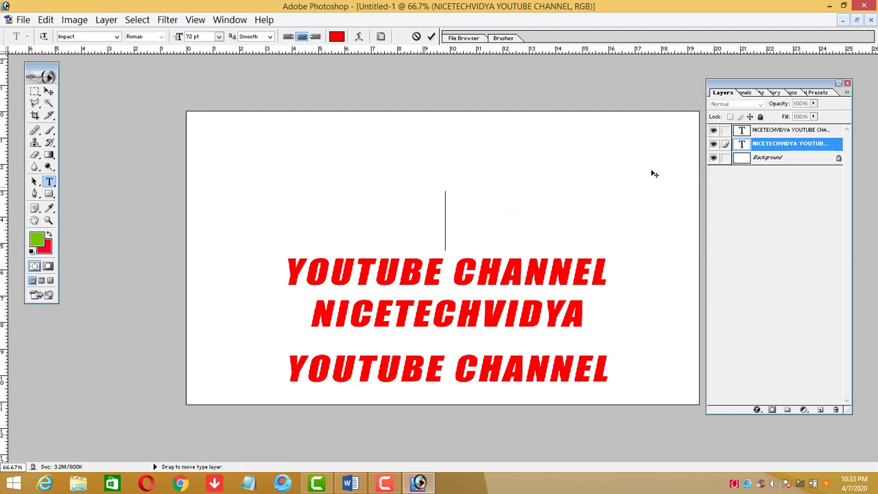
pyautogui.click(759, 132)
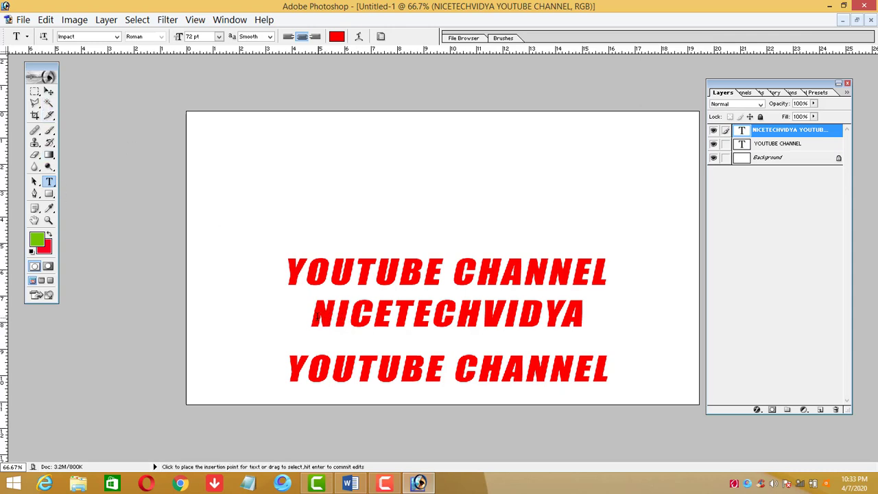
# - Delete the extra YOUTUBE CHANNEL line and commit the text layer
pyautogui.moveTo(302, 364); pyautogui.dragTo(683, 370)
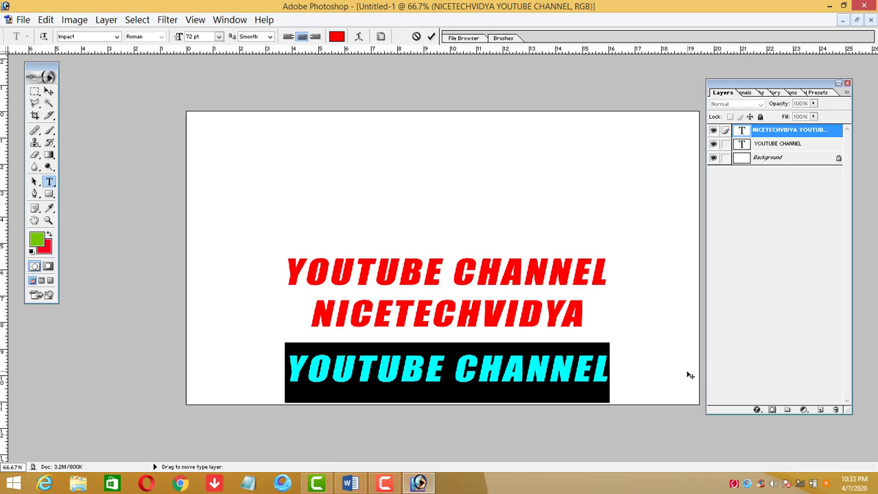
pyautogui.press('BackSpace')
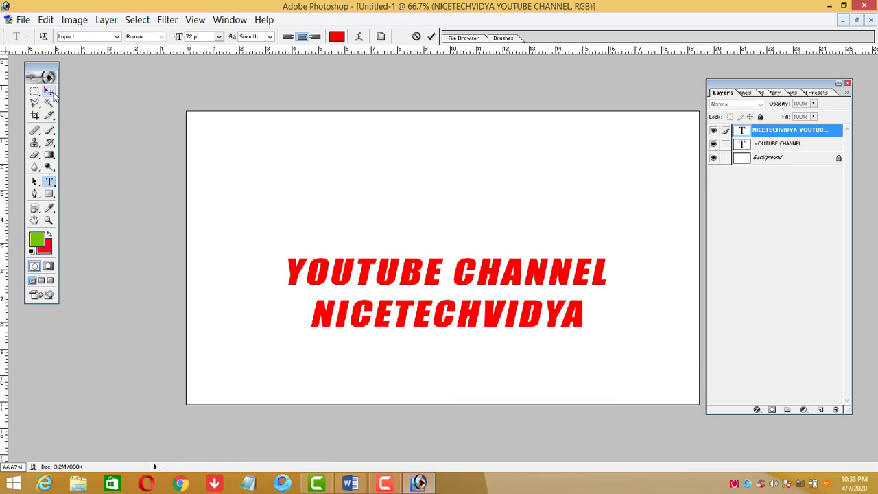
pyautogui.click(49, 91)
pyautogui.click(754, 144)
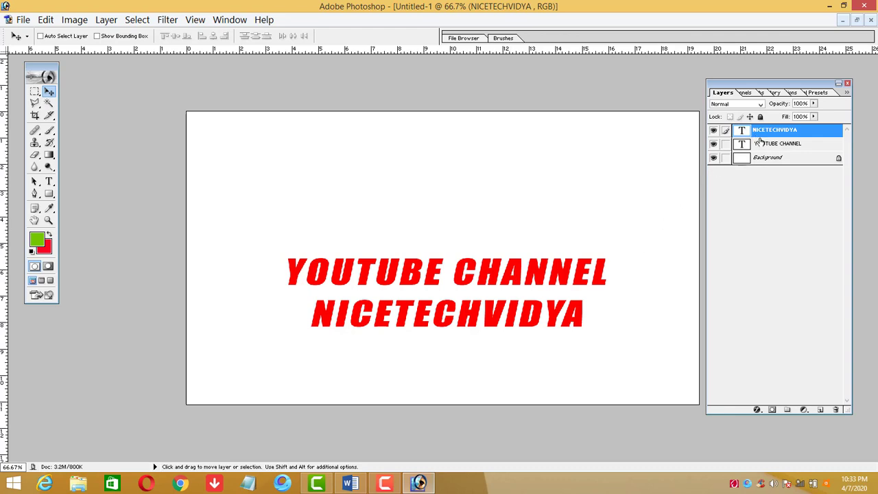
# - Nudge YOUTUBE CHANNEL up and drag NICETECHVIDYA above it
pyautogui.click(760, 145)
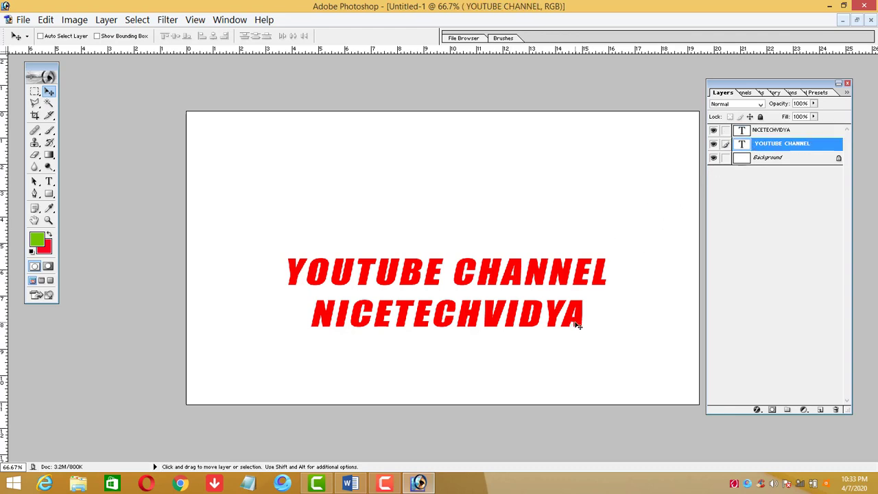
pyautogui.hotkey('shift', 'Up')
pyautogui.hotkey('shift', 'Up')
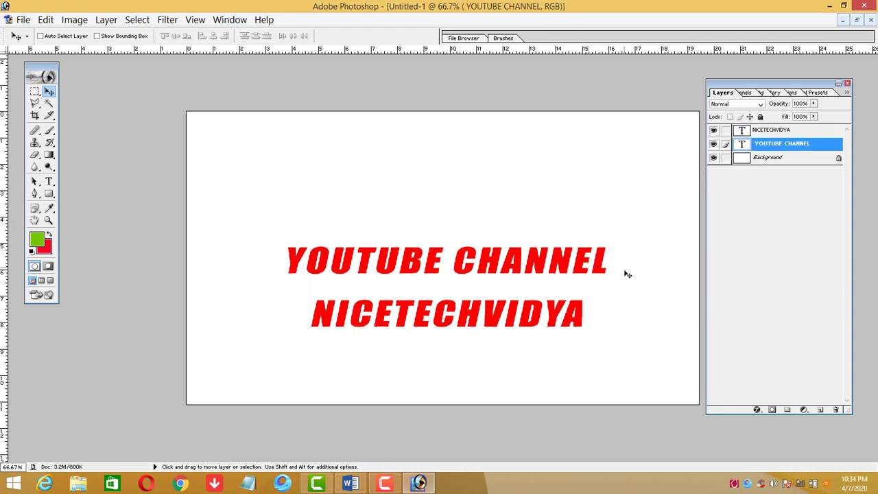
pyautogui.rightClick(579, 316)
pyautogui.click(596, 316)
pyautogui.moveTo(579, 316); pyautogui.dragTo(569, 217)
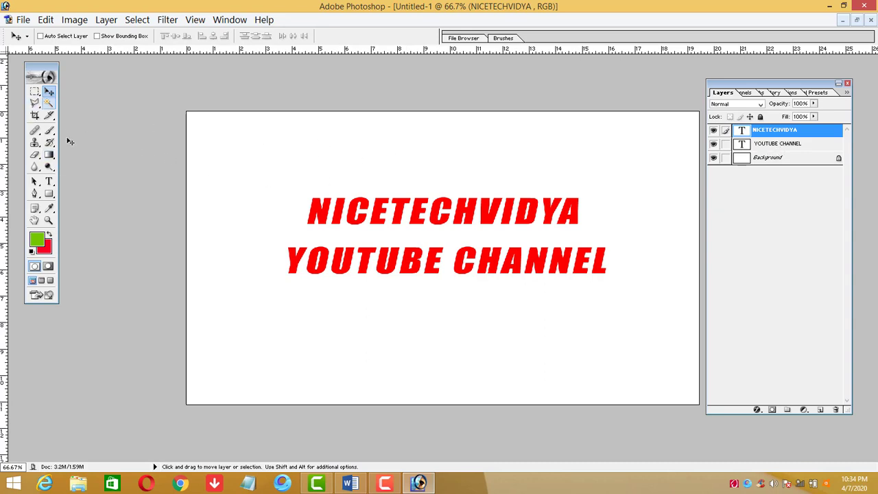
pyautogui.rightClick(324, 219)
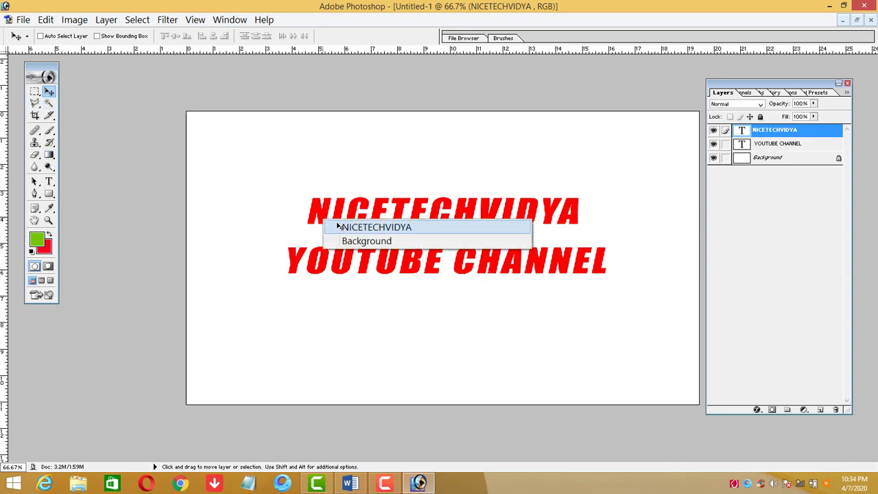
pyautogui.click(442, 230)
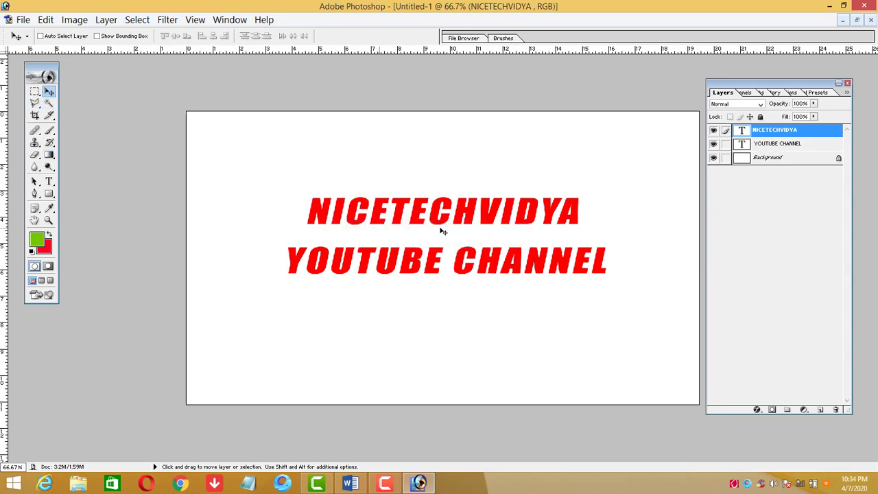
# - Open NICETECHVIDYA's Blending Options and switch on Drop Shadow
pyautogui.click(760, 411)
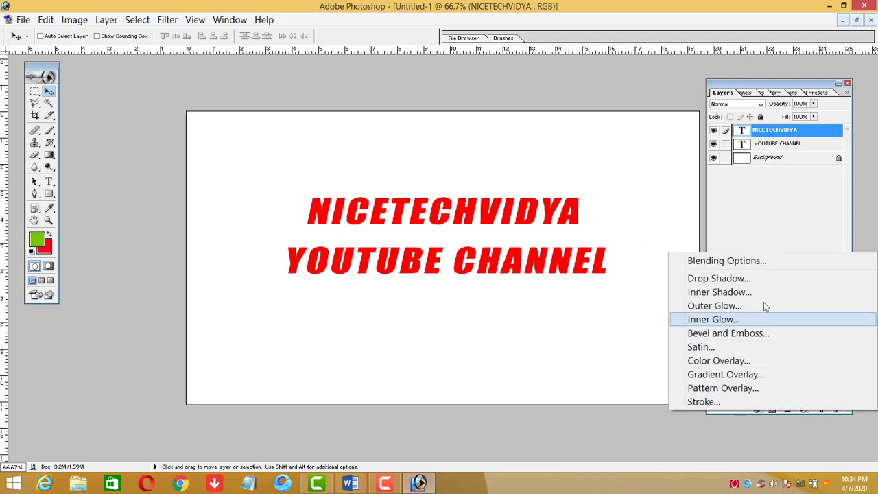
pyautogui.click(755, 264)
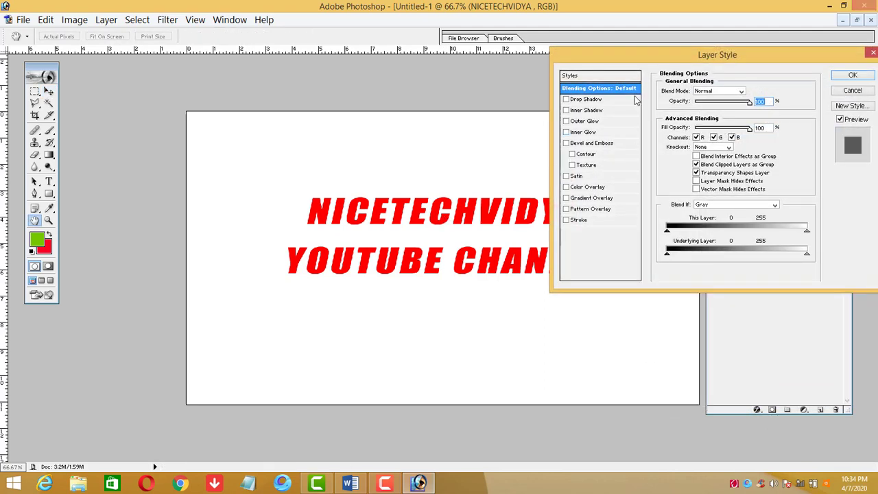
pyautogui.moveTo(662, 53); pyautogui.dragTo(552, 72)
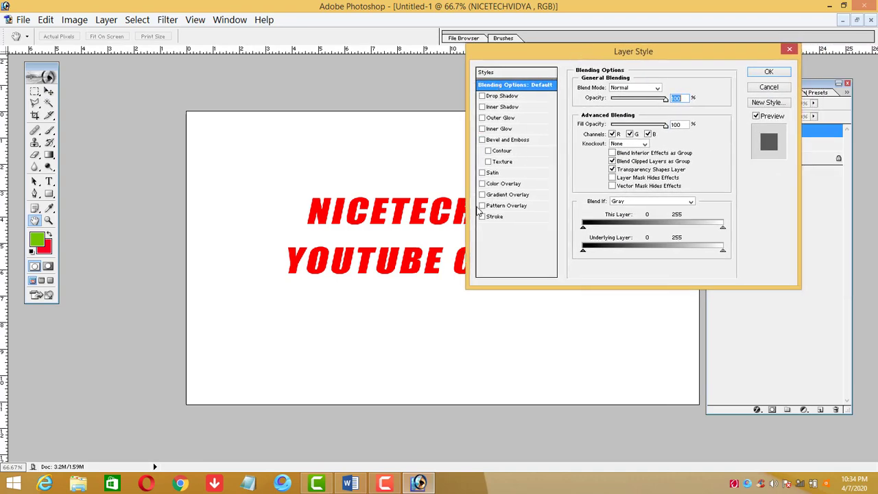
pyautogui.click(767, 88)
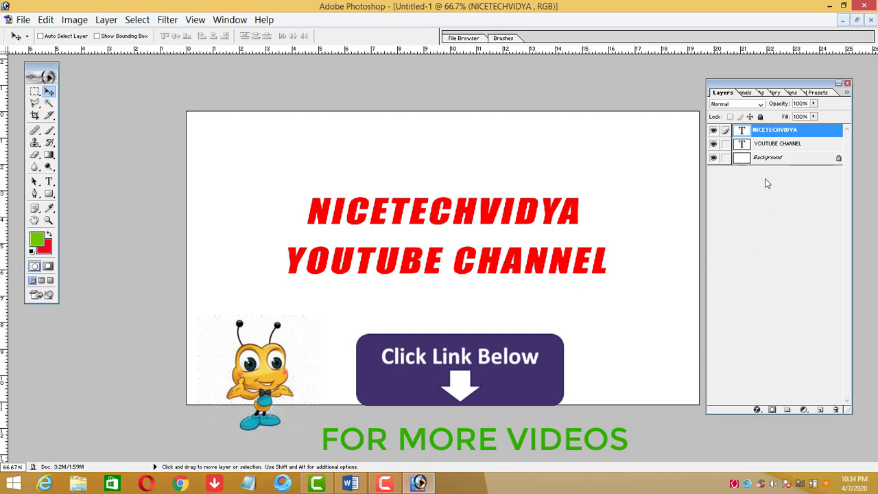
pyautogui.rightClick(763, 131)
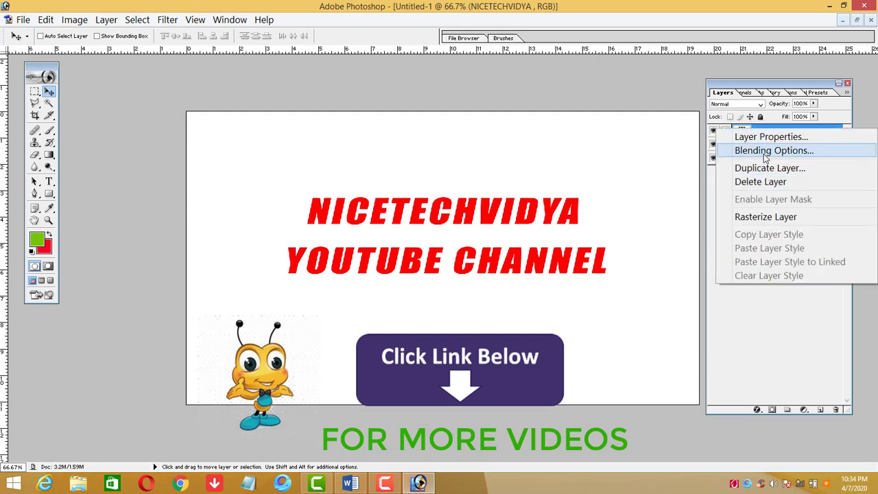
pyautogui.click(765, 157)
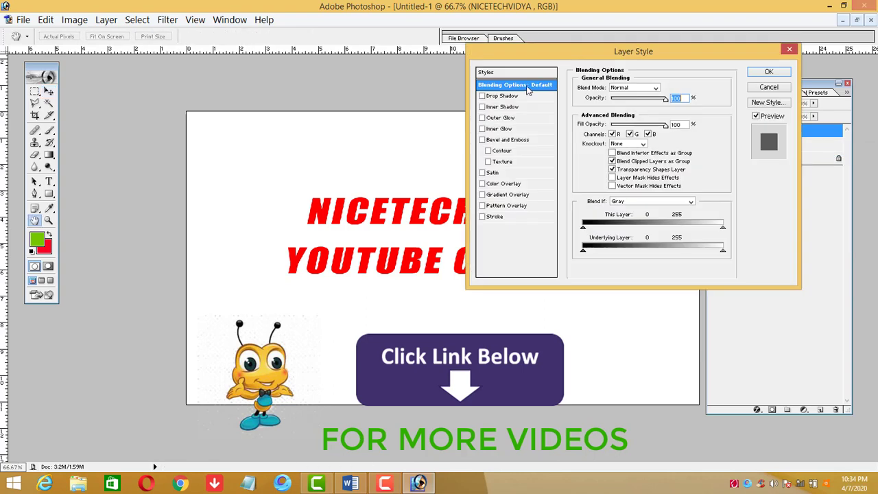
pyautogui.moveTo(536, 56)
pyautogui.mouseDown()
pyautogui.moveTo(592, 137)
pyautogui.moveTo(612, 72)
pyautogui.mouseUp()
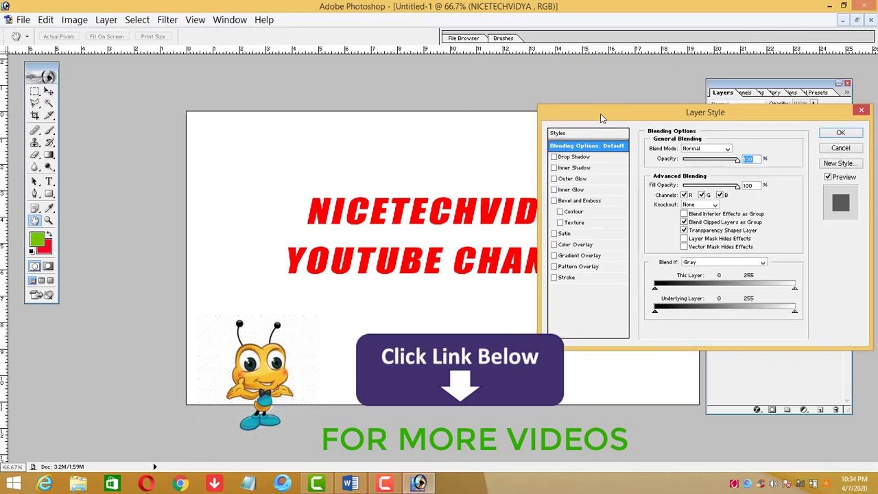
pyautogui.click(601, 115)
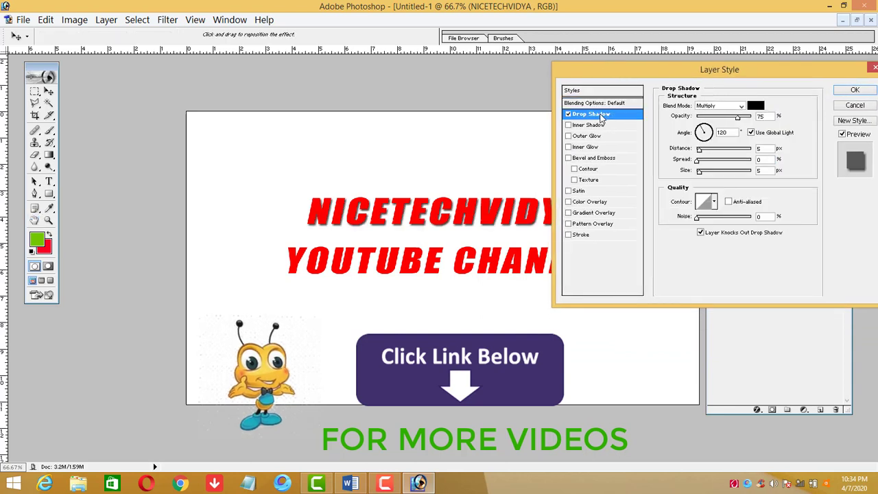
# - Keep Drop Shadow on with Normal blend mode at 100% opacity
pyautogui.click(568, 114)
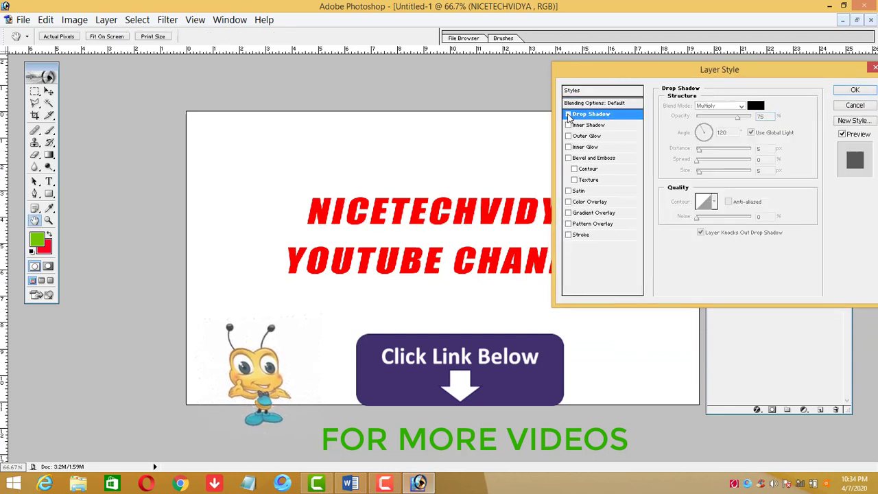
pyautogui.click(568, 114)
pyautogui.click(568, 114)
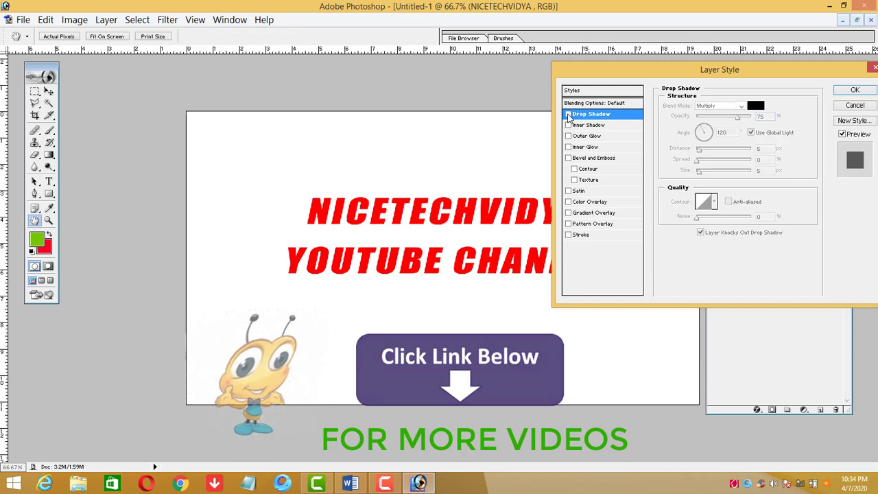
pyautogui.click(568, 114)
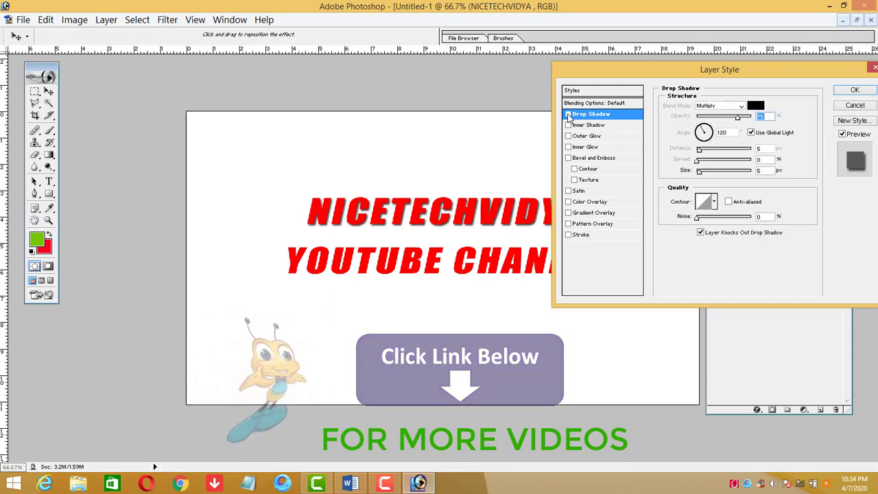
pyautogui.click(568, 114)
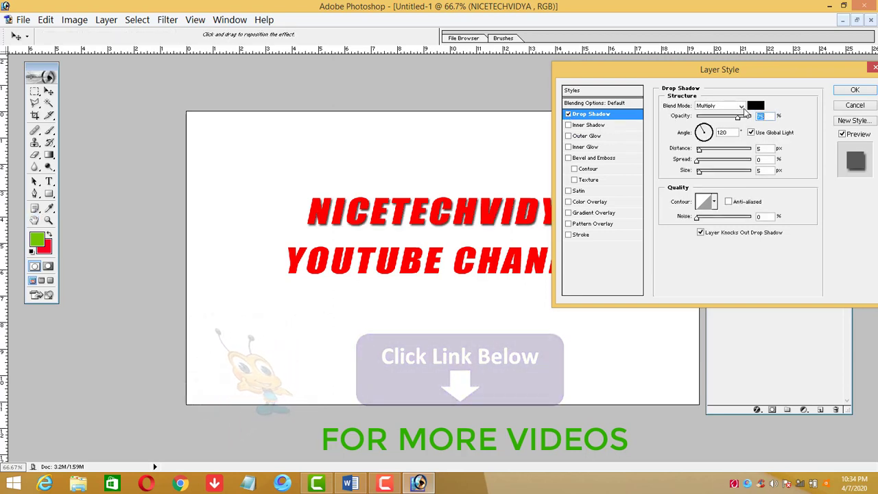
pyautogui.click(719, 105)
pyautogui.click(728, 115)
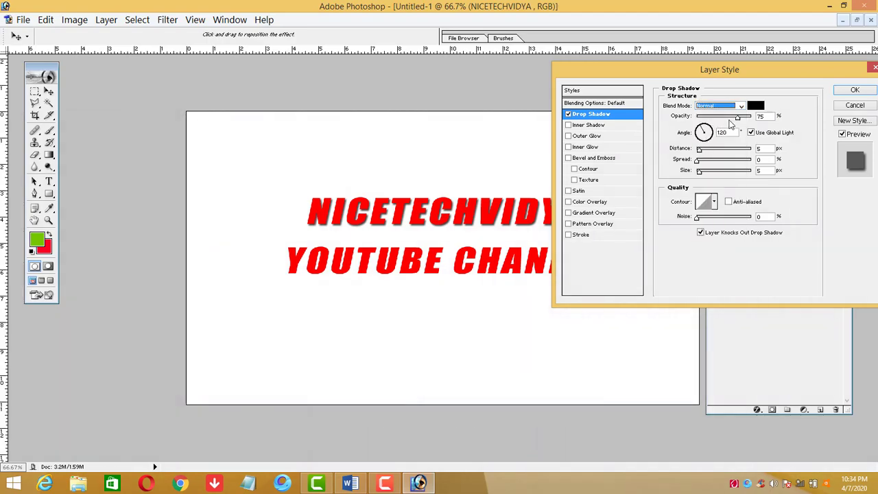
pyautogui.moveTo(737, 118); pyautogui.dragTo(750, 118)
# - Set the drop shadow colour to bright blue 050BFD
pyautogui.click(755, 105)
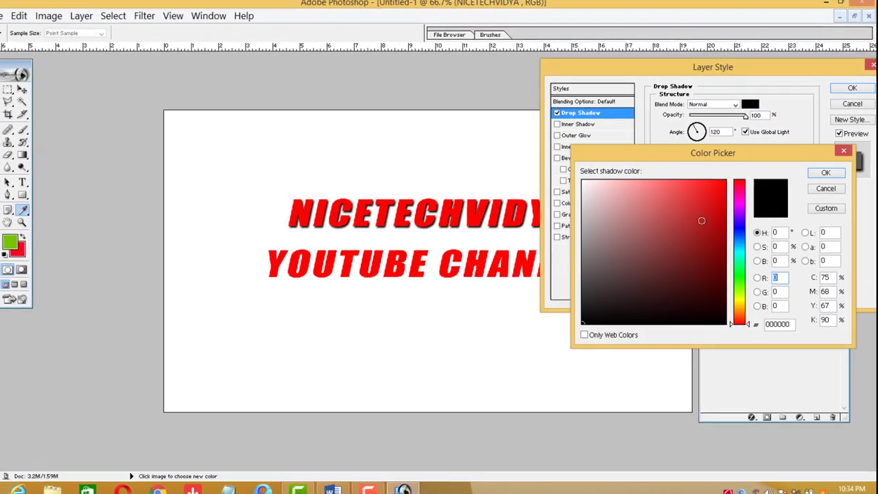
pyautogui.click(686, 288)
pyautogui.moveTo(734, 206)
pyautogui.mouseDown()
pyautogui.moveTo(735, 247)
pyautogui.moveTo(710, 271)
pyautogui.moveTo(710, 302)
pyautogui.mouseUp()
pyautogui.click(713, 181)
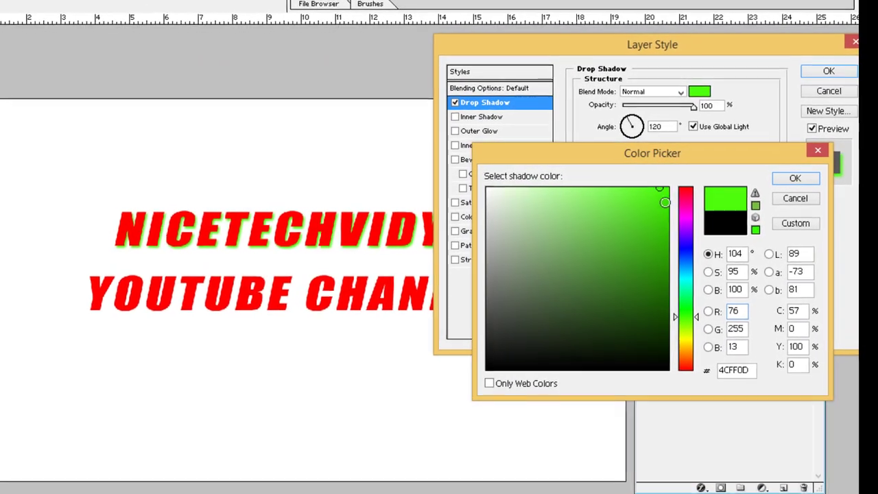
pyautogui.moveTo(685, 271); pyautogui.dragTo(685, 274)
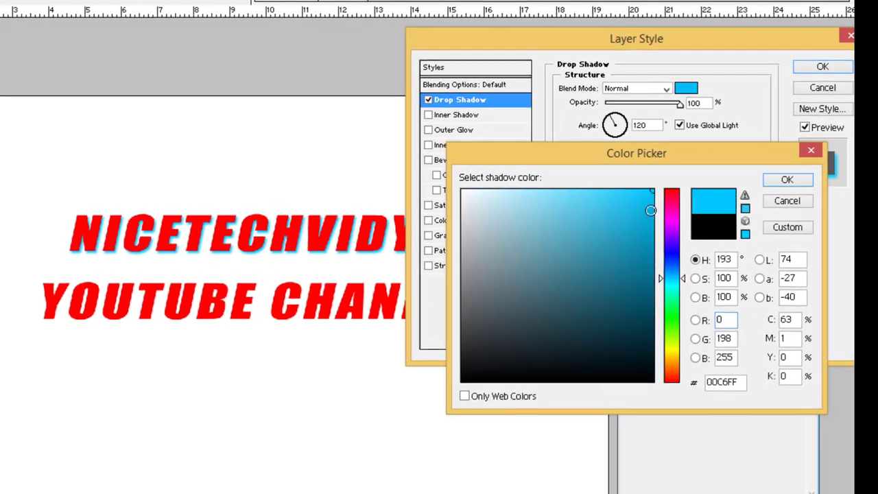
pyautogui.doubleClick(733, 382)
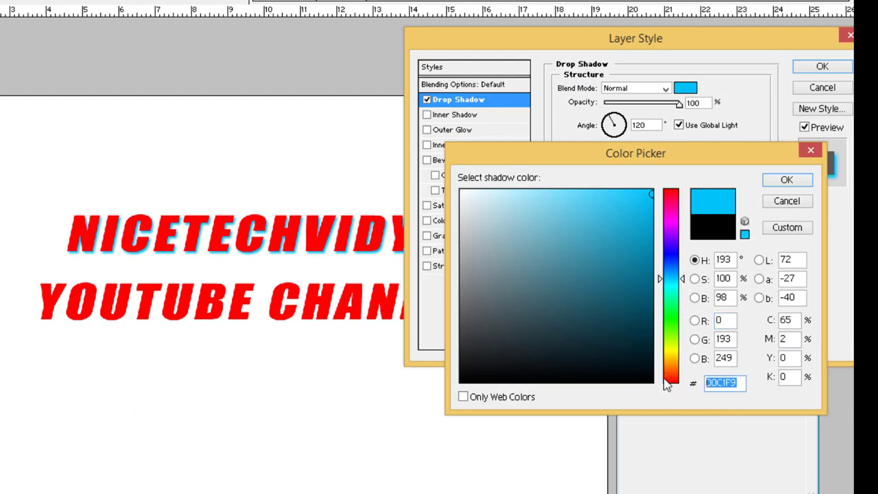
pyautogui.write('00000')
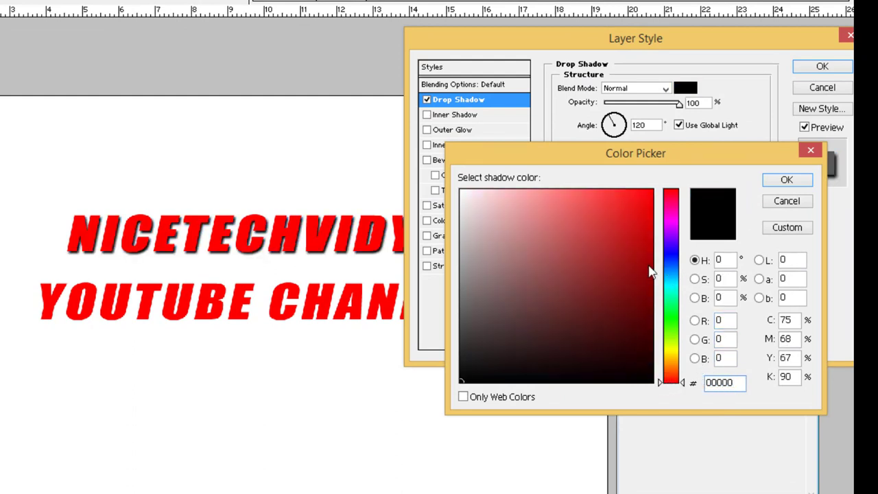
pyautogui.click(646, 190)
pyautogui.click(646, 308)
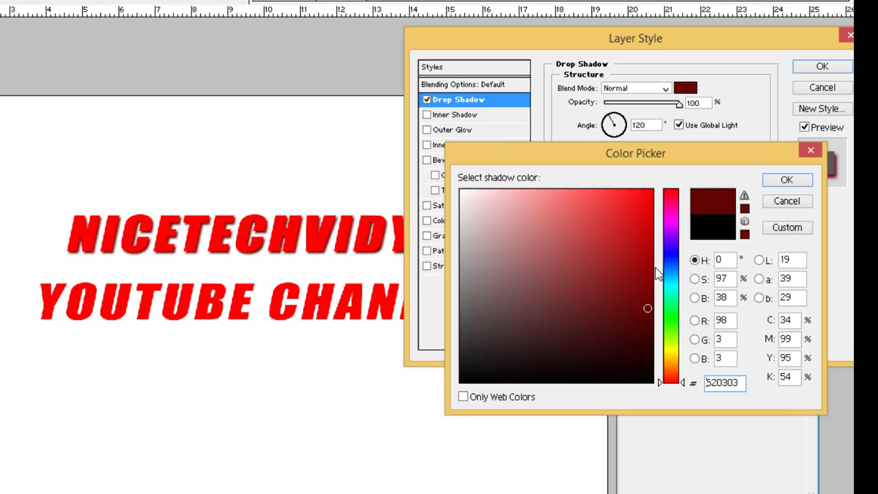
pyautogui.click(672, 254)
pyautogui.click(646, 196)
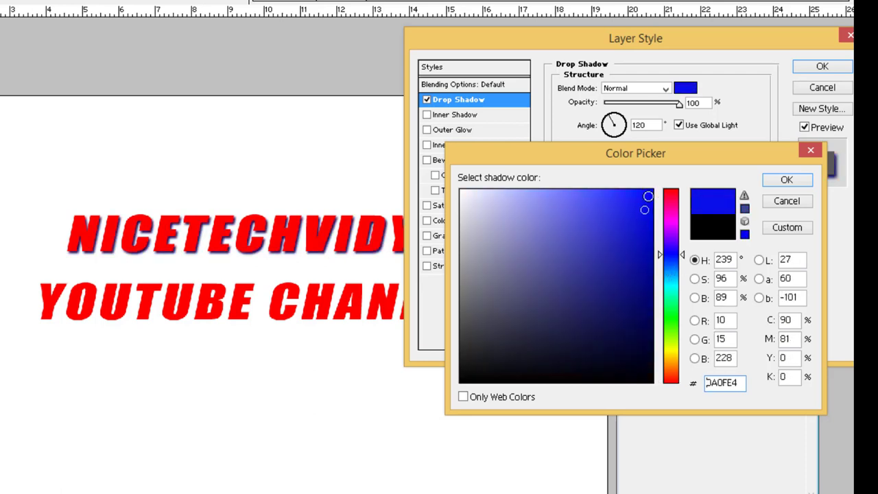
pyautogui.click(786, 180)
# - Widen the blue drop shadow into a soft glow with 14% spread and 65 px size
pyautogui.moveTo(607, 148)
pyautogui.mouseDown()
pyautogui.moveTo(637, 153)
pyautogui.moveTo(606, 159)
pyautogui.mouseUp()
pyautogui.moveTo(635, 53)
pyautogui.mouseDown()
pyautogui.moveTo(572, 338)
pyautogui.moveTo(528, 360)
pyautogui.moveTo(559, 351)
pyautogui.mouseUp()
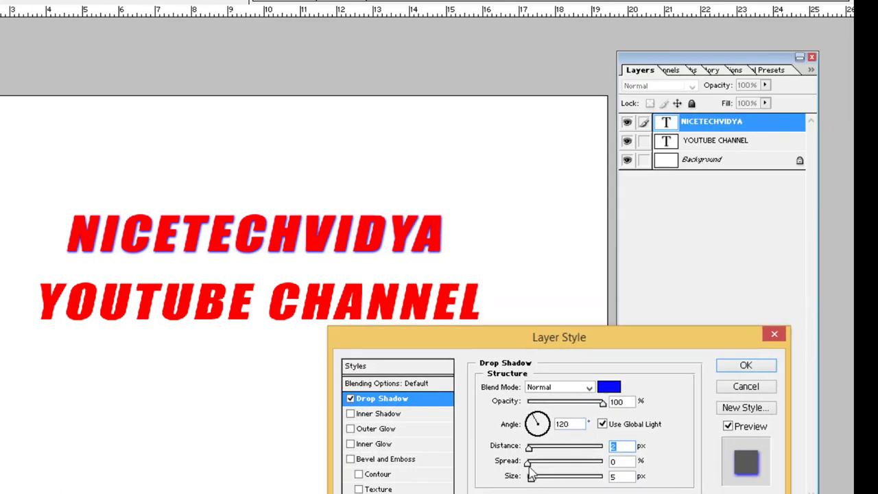
pyautogui.moveTo(528, 465)
pyautogui.mouseDown()
pyautogui.moveTo(557, 465)
pyautogui.moveTo(538, 447)
pyautogui.mouseUp()
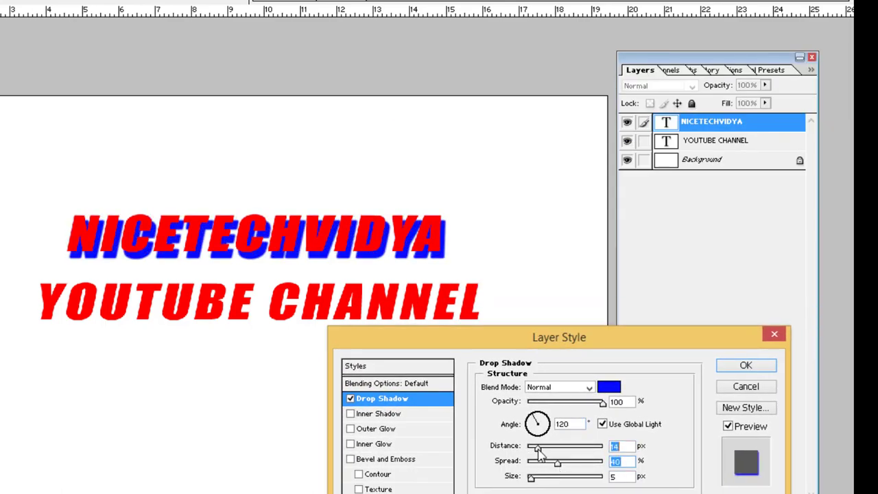
pyautogui.moveTo(531, 476)
pyautogui.mouseDown()
pyautogui.moveTo(559, 478)
pyautogui.moveTo(550, 481)
pyautogui.mouseUp()
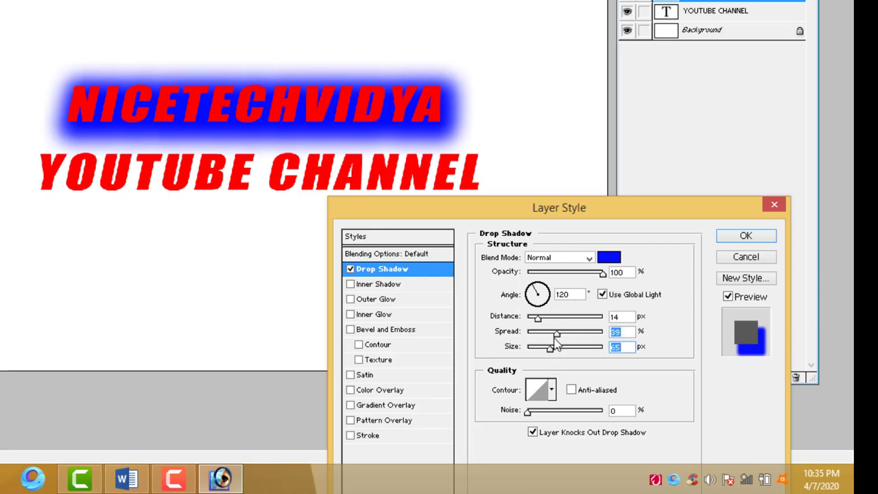
pyautogui.moveTo(556, 332)
pyautogui.mouseDown()
pyautogui.moveTo(538, 332)
pyautogui.moveTo(532, 319)
pyautogui.mouseUp()
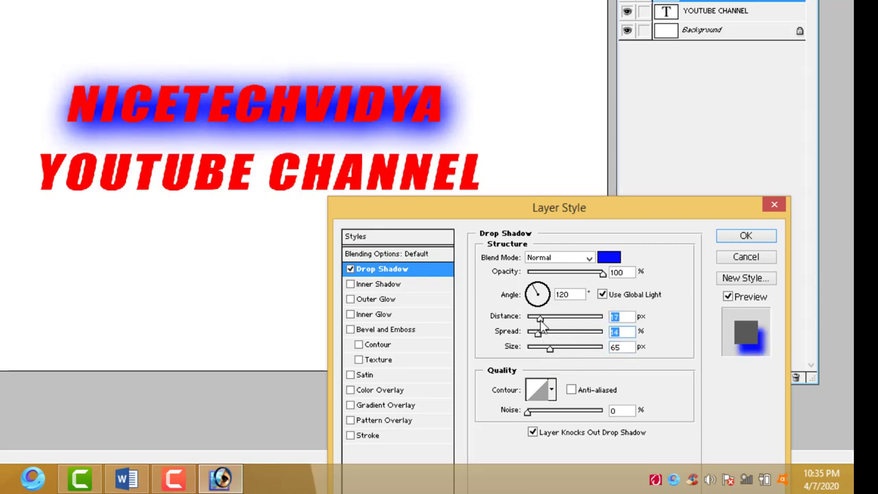
# - Enable Inner Shadow and give it a bright violet colour
pyautogui.click(398, 285)
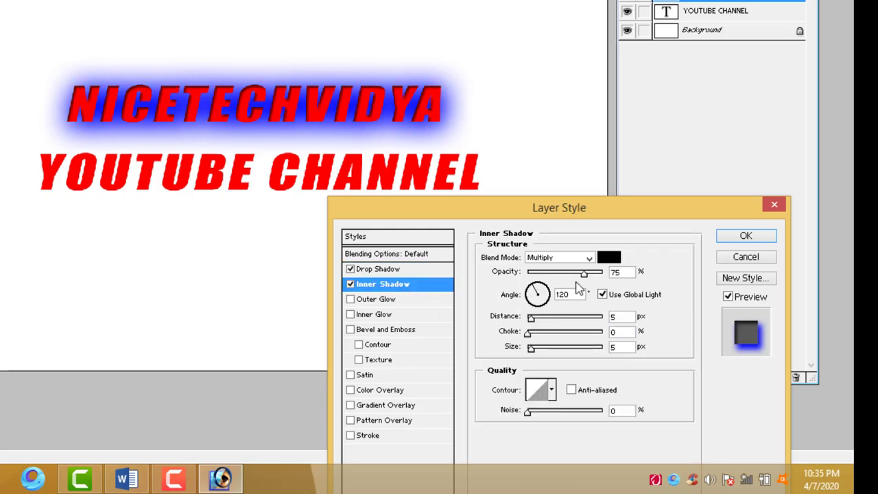
pyautogui.click(609, 258)
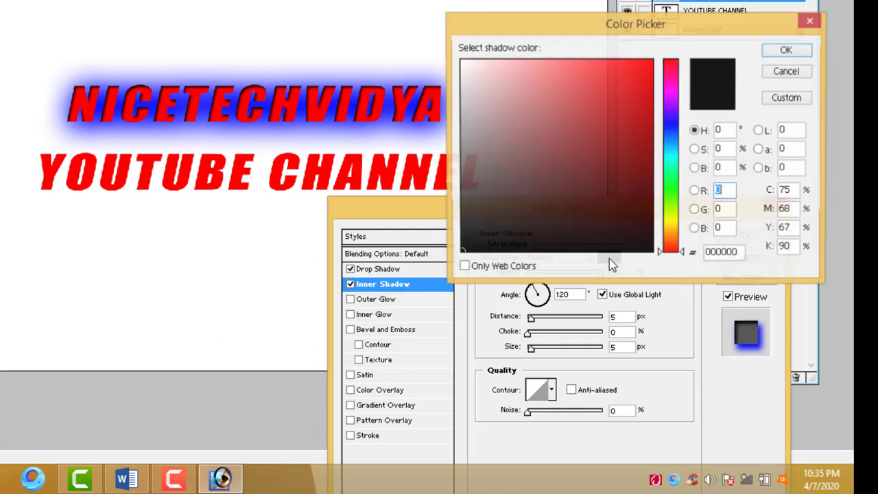
pyautogui.moveTo(668, 253); pyautogui.dragTo(671, 223)
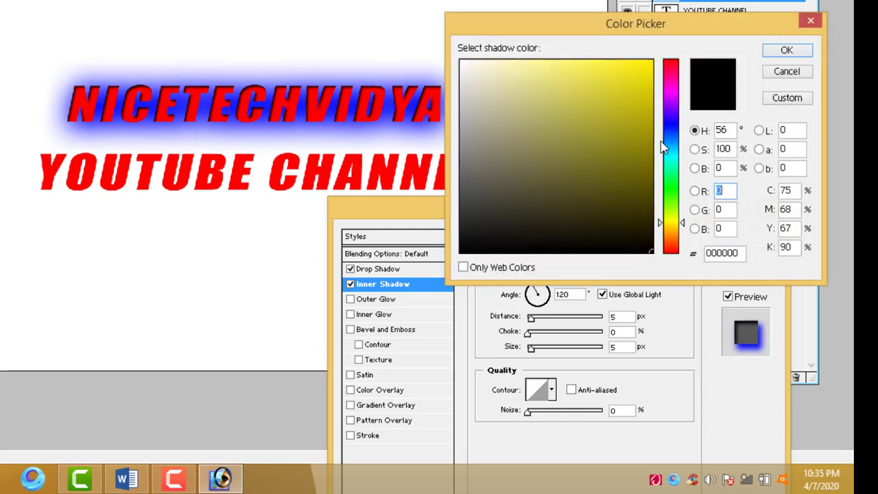
pyautogui.click(643, 92)
pyautogui.moveTo(671, 94); pyautogui.dragTo(671, 113)
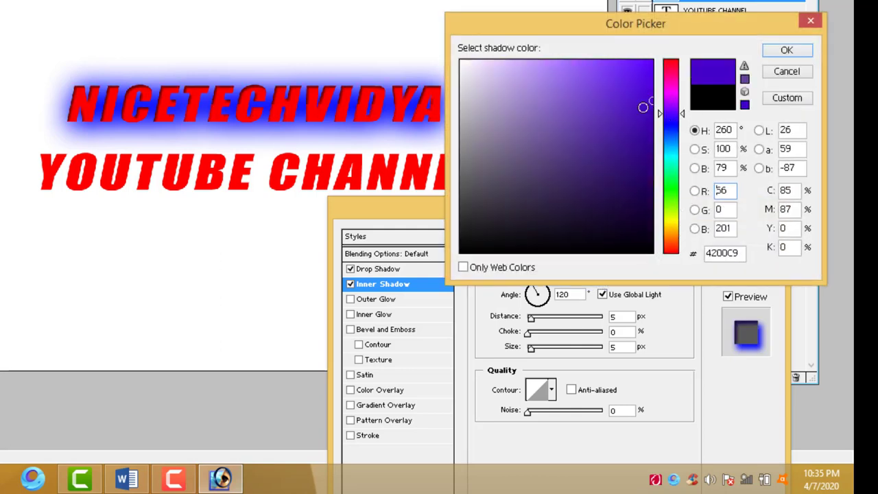
pyautogui.click(652, 77)
pyautogui.click(785, 51)
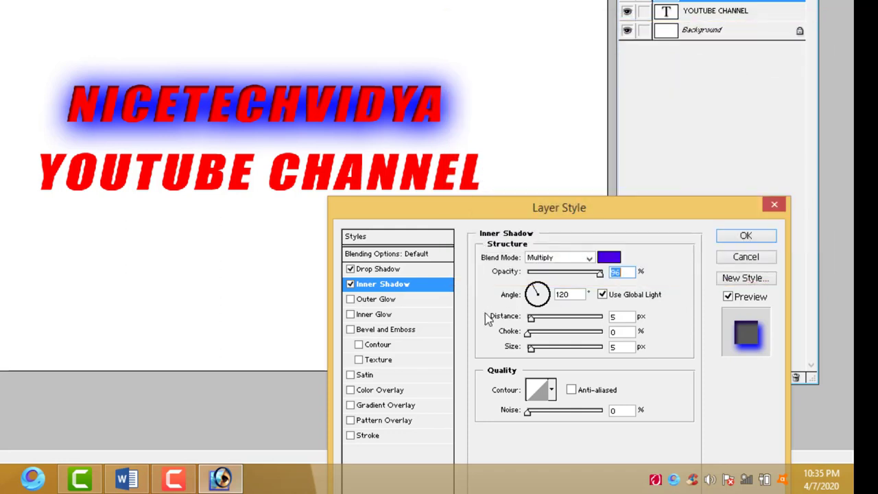
# - Add Outer Glow and Inner Glow; make Inner Shadow yellow at 100% opacity
pyautogui.click(351, 300)
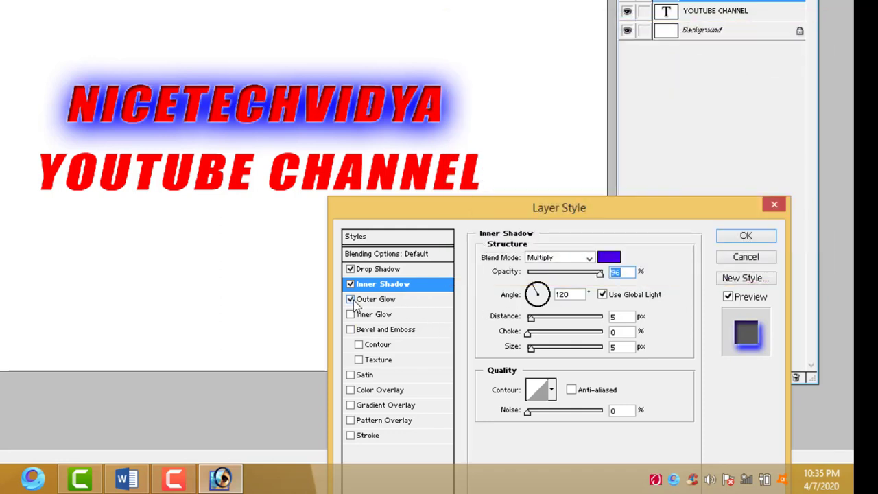
pyautogui.moveTo(598, 277); pyautogui.dragTo(619, 273)
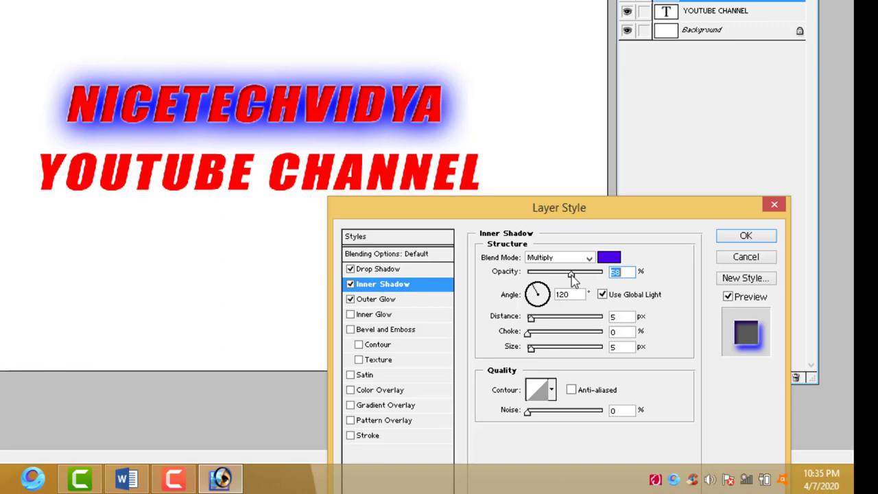
pyautogui.click(615, 259)
pyautogui.click(677, 222)
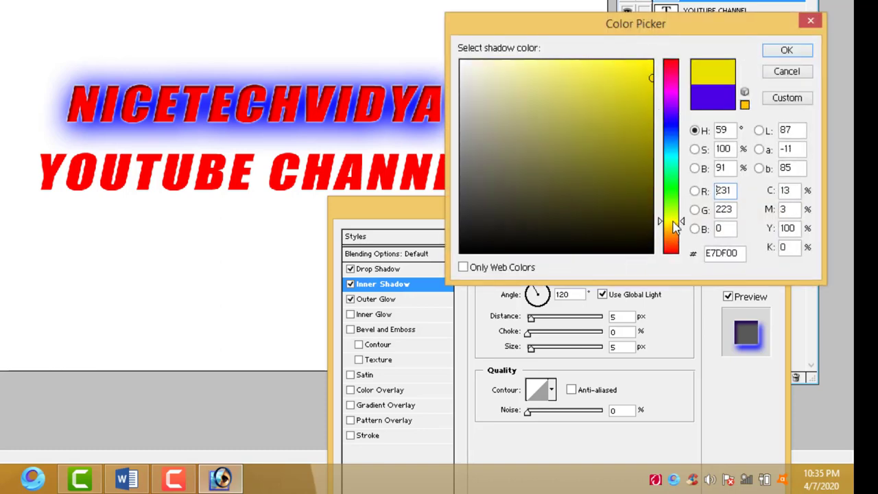
pyautogui.click(652, 60)
pyautogui.click(786, 50)
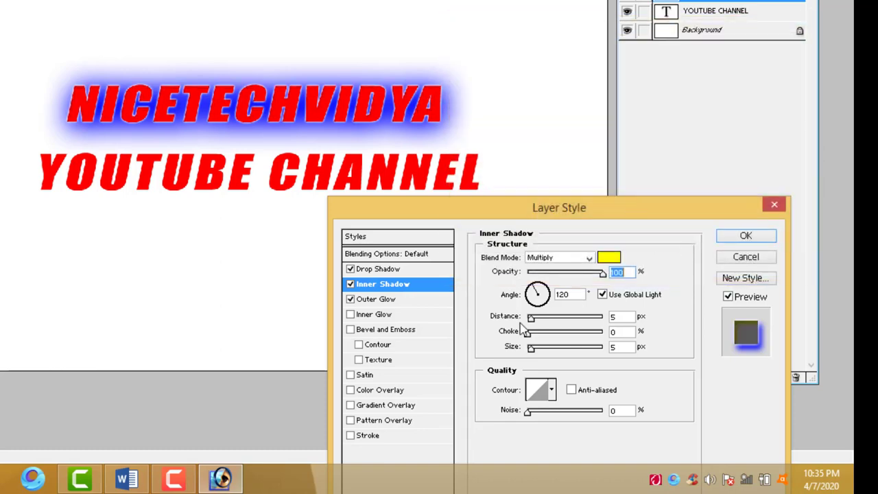
pyautogui.click(351, 314)
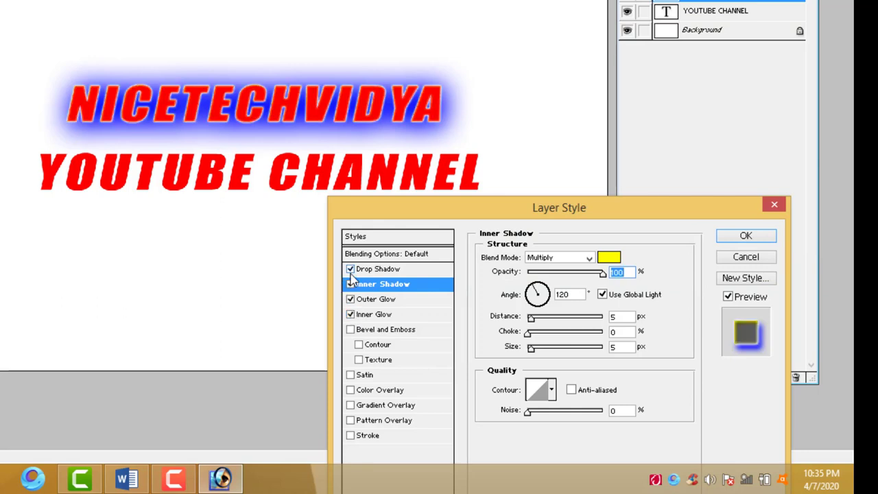
# - Turn off Drop Shadow, Inner Shadow and Outer Glow, and enable Bevel and Emboss
pyautogui.click(350, 269)
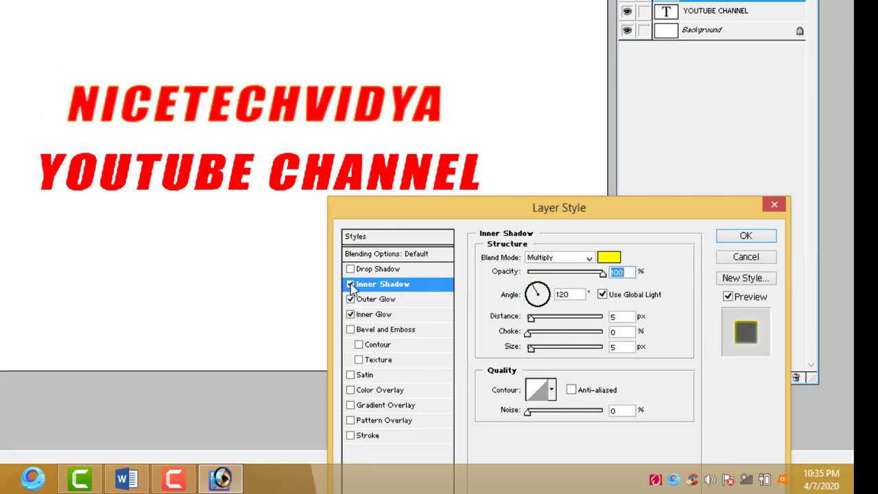
pyautogui.click(350, 283)
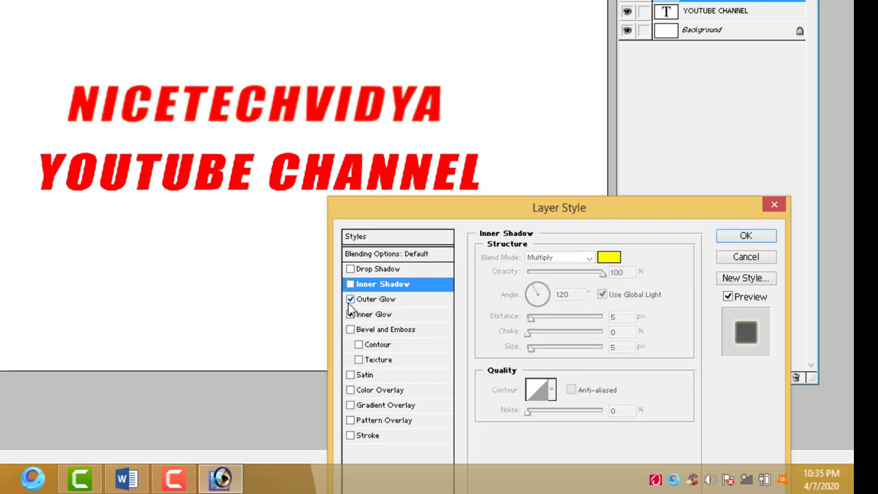
pyautogui.click(350, 300)
pyautogui.click(350, 299)
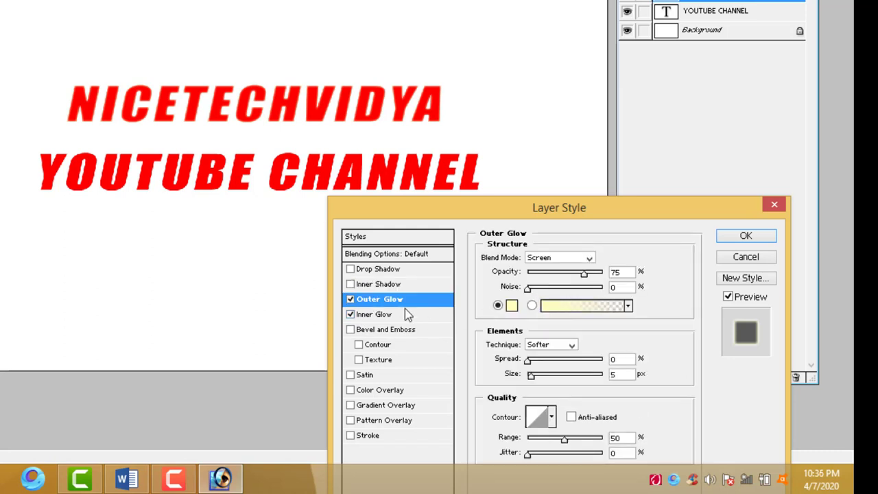
pyautogui.click(557, 305)
pyautogui.click(351, 329)
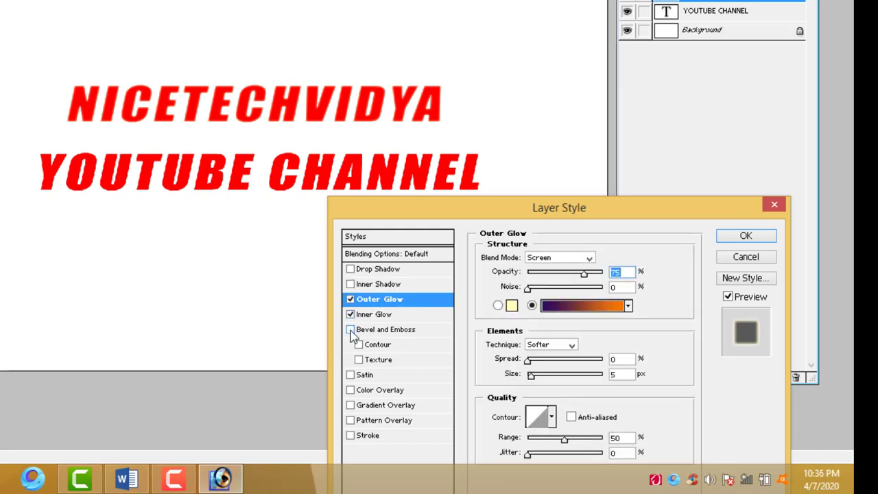
pyautogui.click(349, 300)
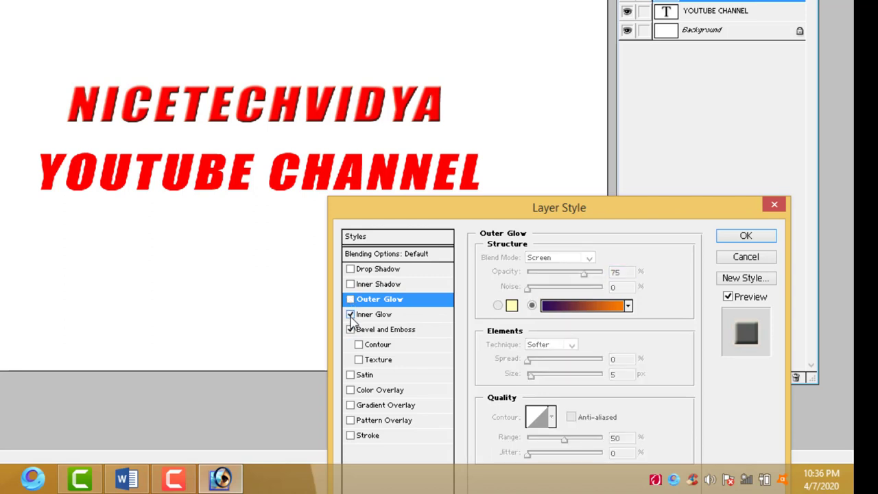
# - Make the bevel a deeper, downward-facing Outer Bevel
pyautogui.click(391, 330)
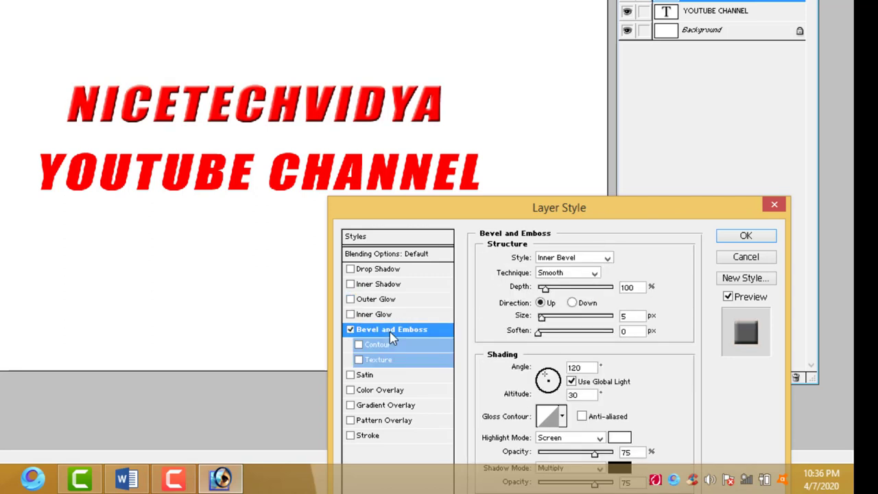
pyautogui.moveTo(544, 288)
pyautogui.mouseDown()
pyautogui.moveTo(568, 289)
pyautogui.moveTo(547, 318)
pyautogui.mouseUp()
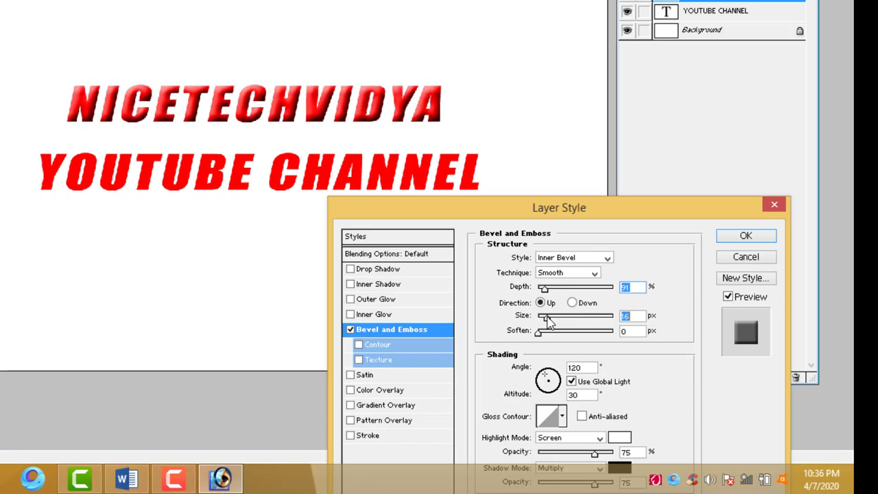
pyautogui.click(539, 334)
pyautogui.click(573, 305)
pyautogui.click(541, 303)
pyautogui.click(595, 264)
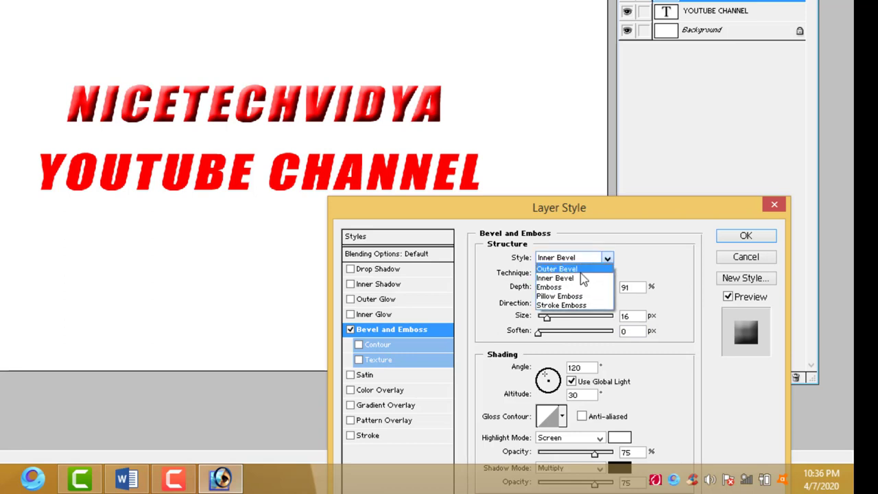
pyautogui.click(588, 269)
pyautogui.click(573, 303)
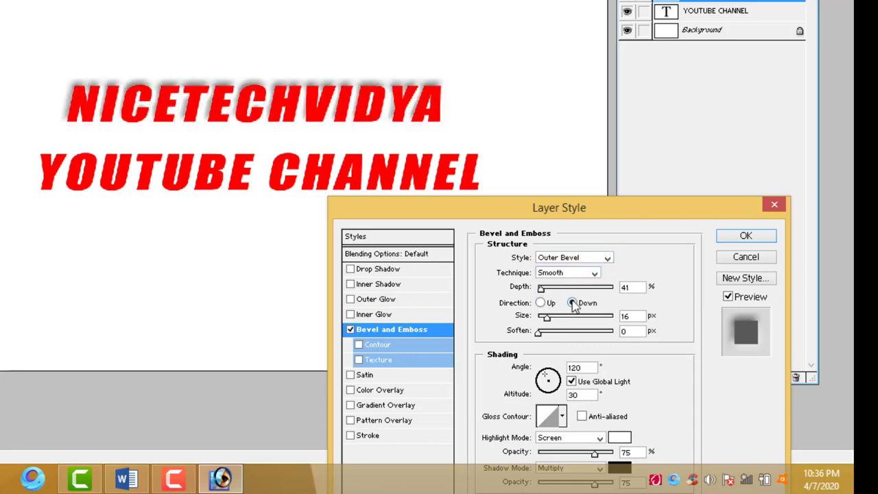
# - Add a rocks-pattern Texture to the bevel and toggle it to compare
pyautogui.click(358, 361)
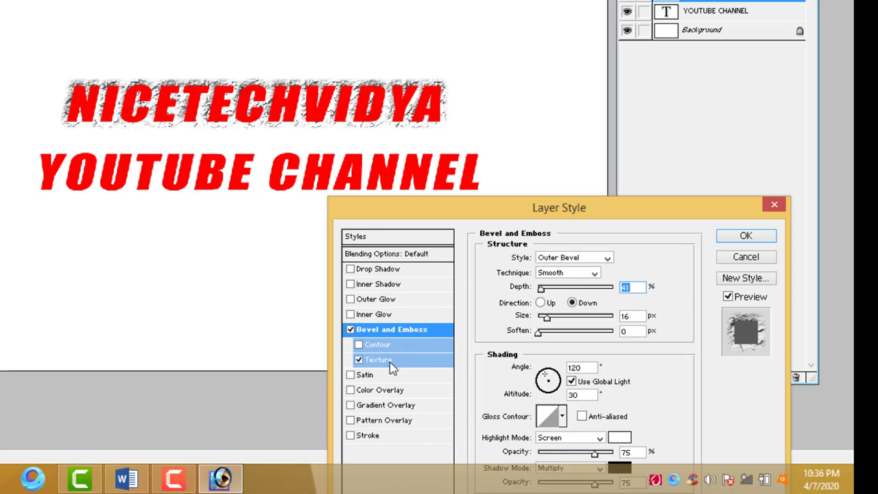
pyautogui.click(379, 360)
pyautogui.click(566, 274)
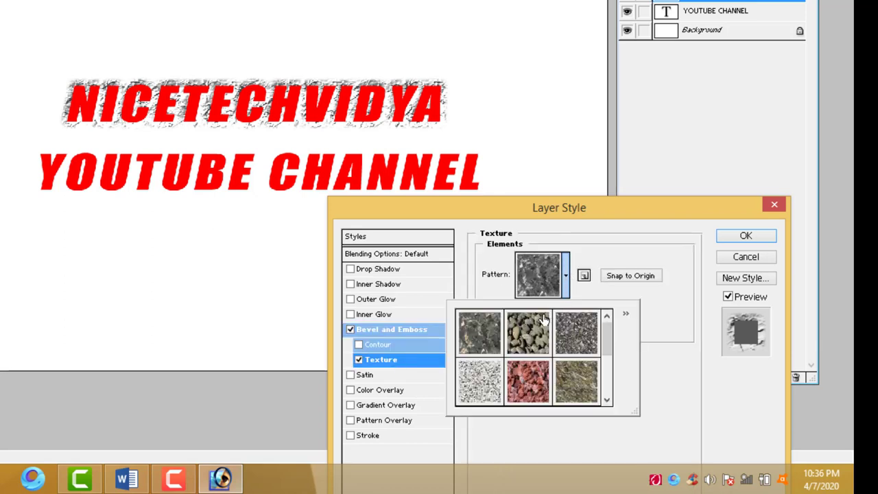
pyautogui.click(528, 332)
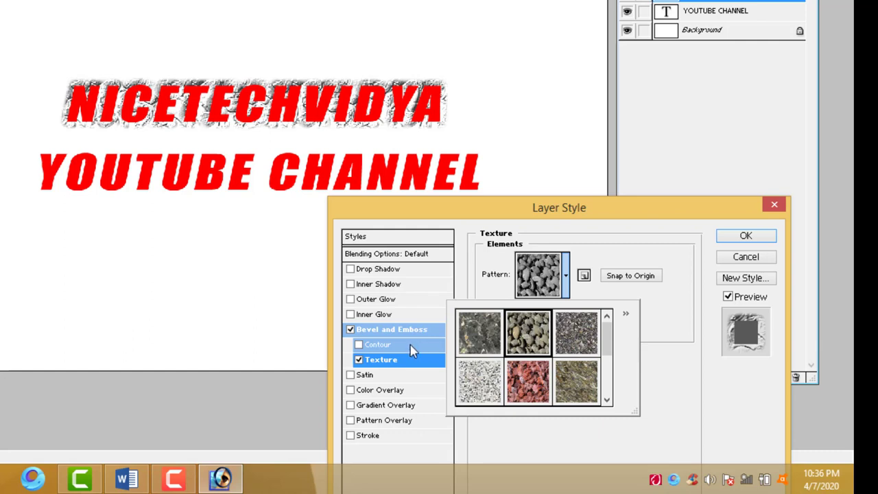
pyautogui.click(351, 330)
pyautogui.click(370, 360)
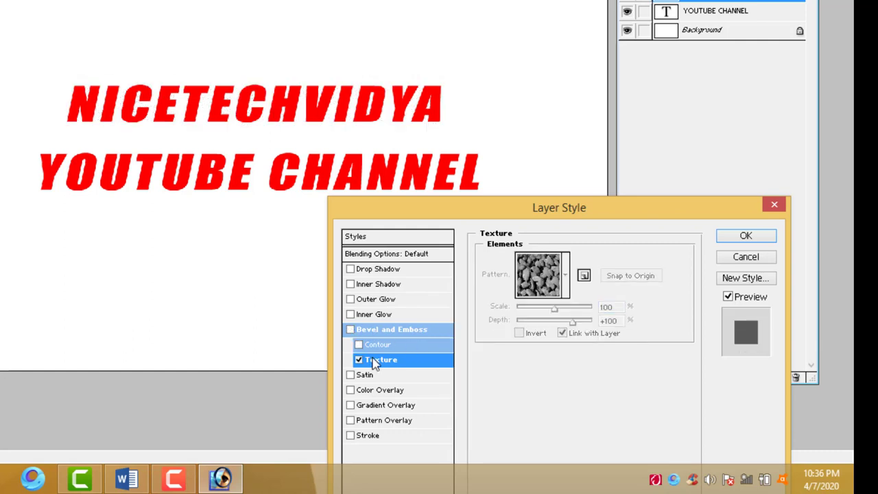
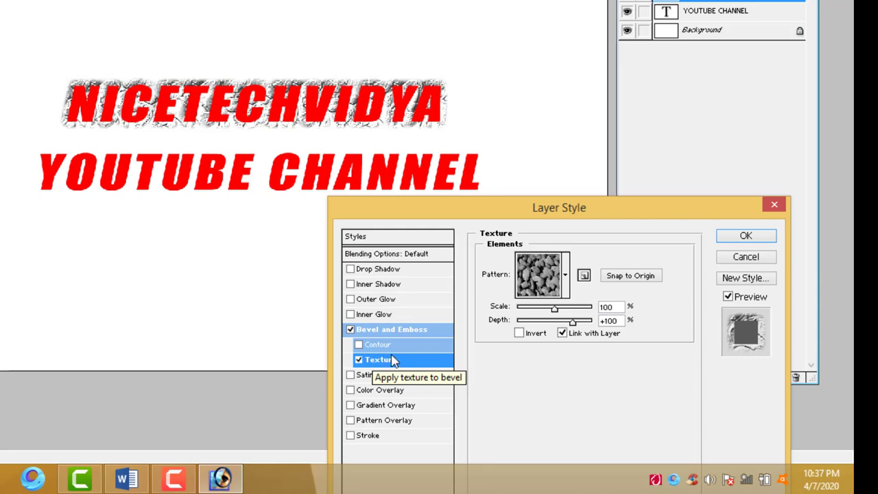
# - Toggle Bevel and Emboss, then try pebbles, grey granite, white gravel and red rocks textures
pyautogui.click(351, 329)
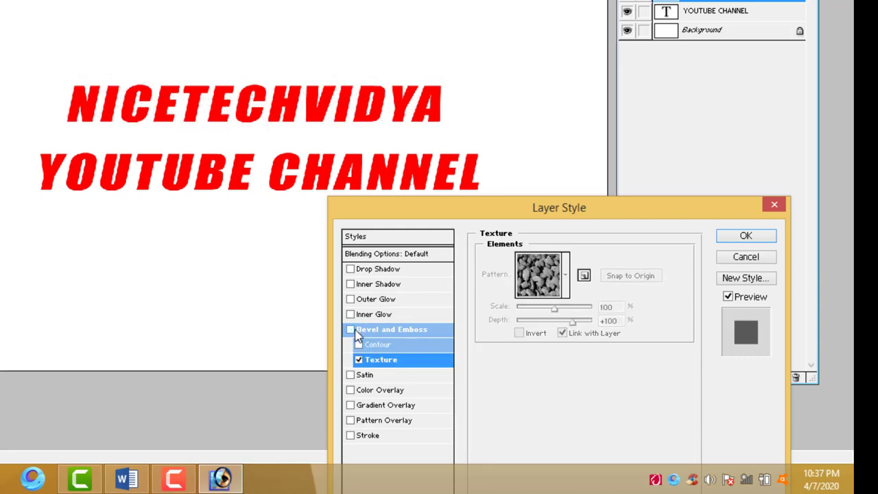
pyautogui.click(385, 361)
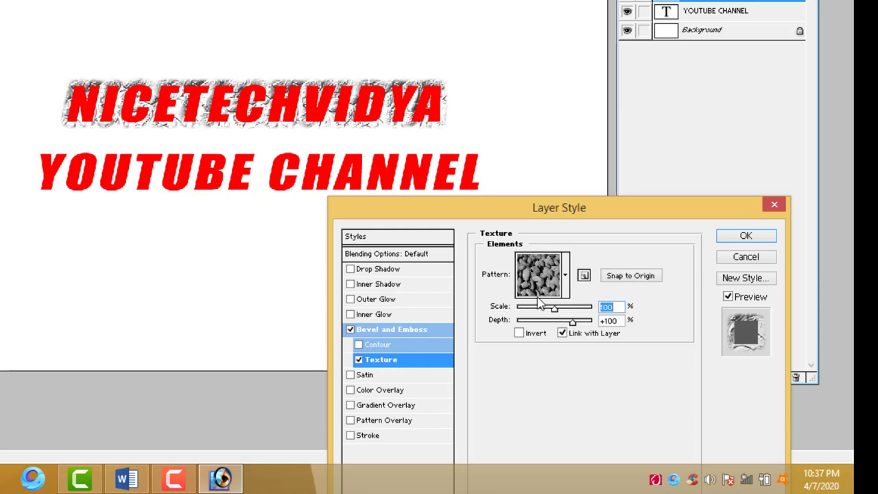
pyautogui.click(565, 274)
pyautogui.click(528, 343)
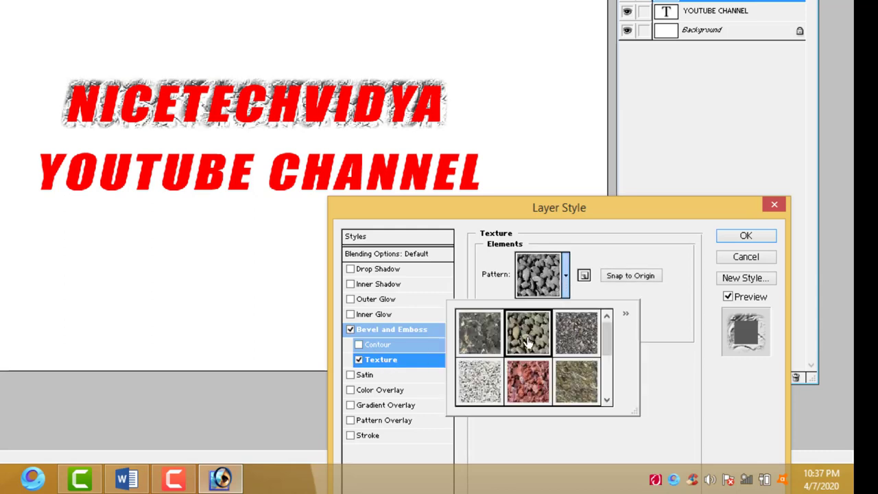
pyautogui.click(579, 336)
pyautogui.click(499, 389)
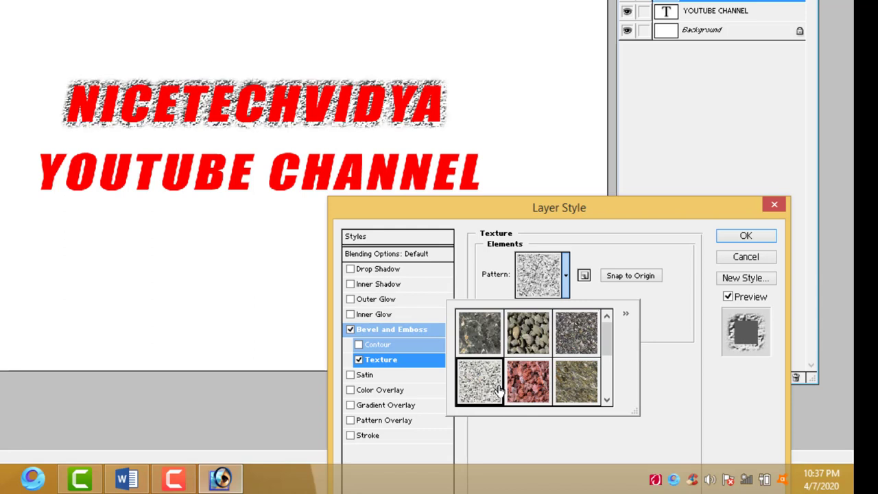
pyautogui.click(526, 383)
# - Switch the texture picker view between large list, small list and large thumbnails
pyautogui.click(626, 314)
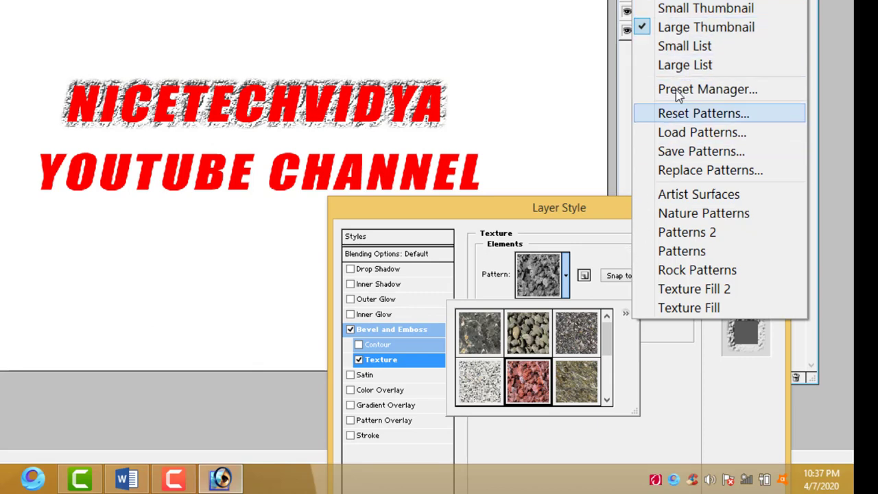
pyautogui.click(682, 65)
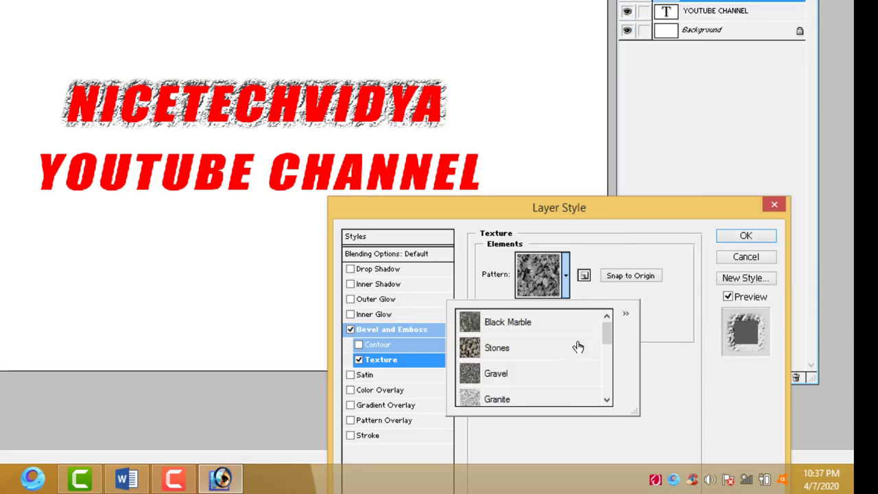
pyautogui.click(626, 315)
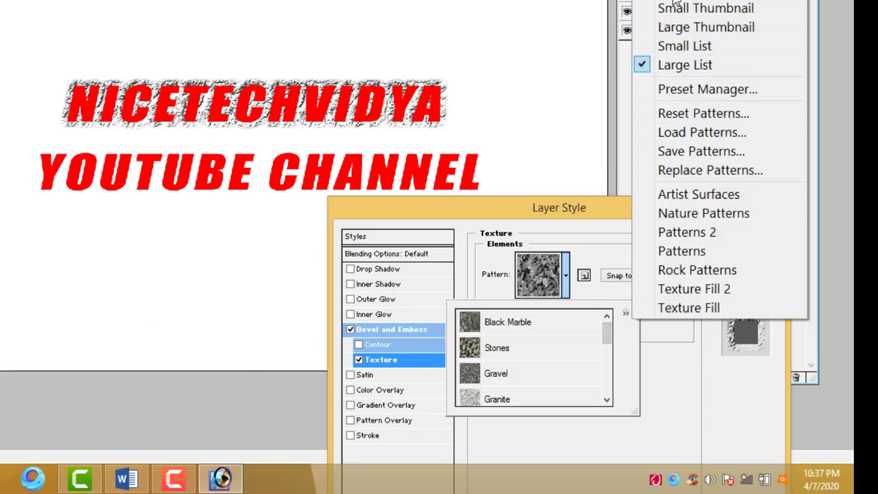
pyautogui.click(686, 43)
pyautogui.click(624, 314)
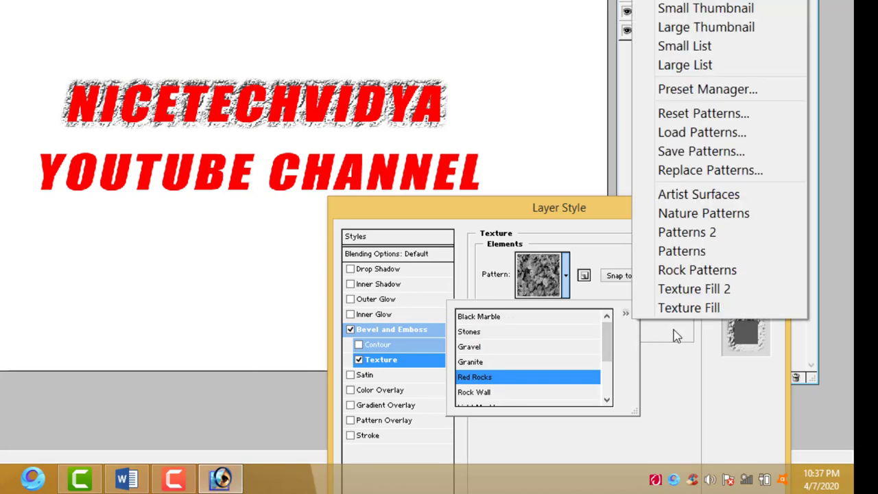
pyautogui.click(696, 65)
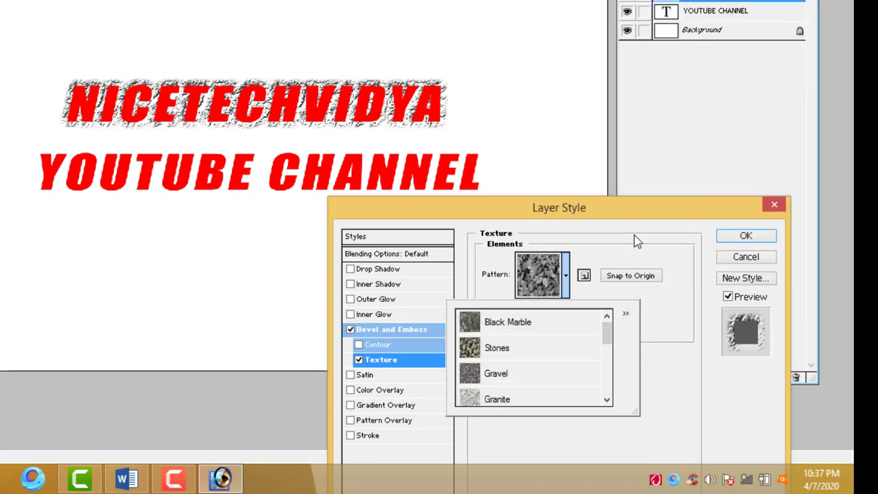
pyautogui.click(625, 314)
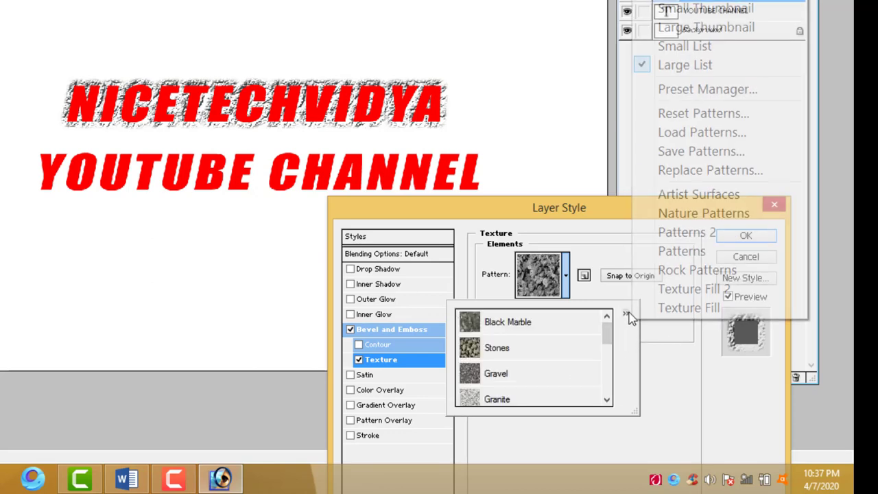
pyautogui.click(706, 27)
# - Try yellow, grey and brown grainy textures, then cancel all Layer Style changes
pyautogui.scroll(-5, 605, 402)
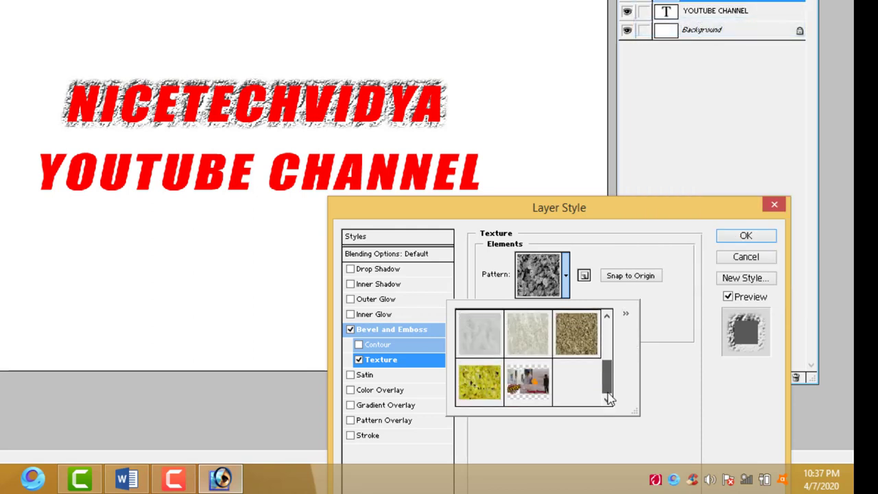
pyautogui.click(485, 386)
pyautogui.click(480, 347)
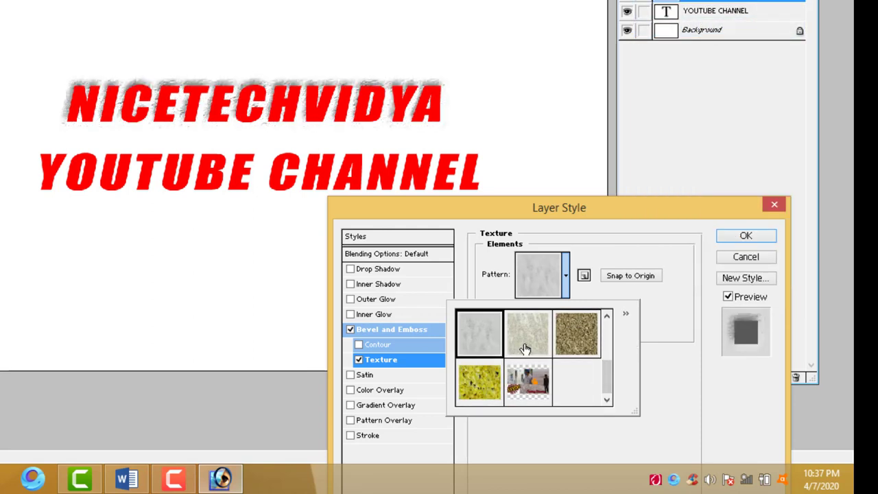
pyautogui.click(526, 349)
pyautogui.click(565, 337)
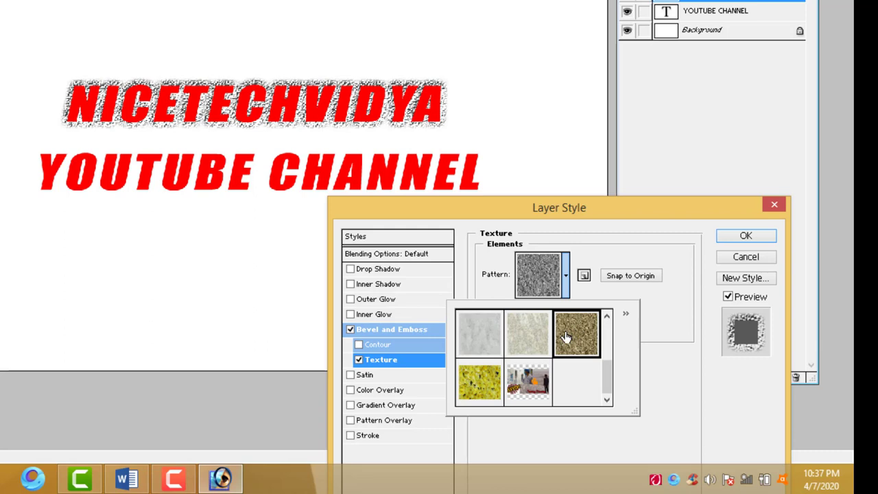
pyautogui.click(737, 259)
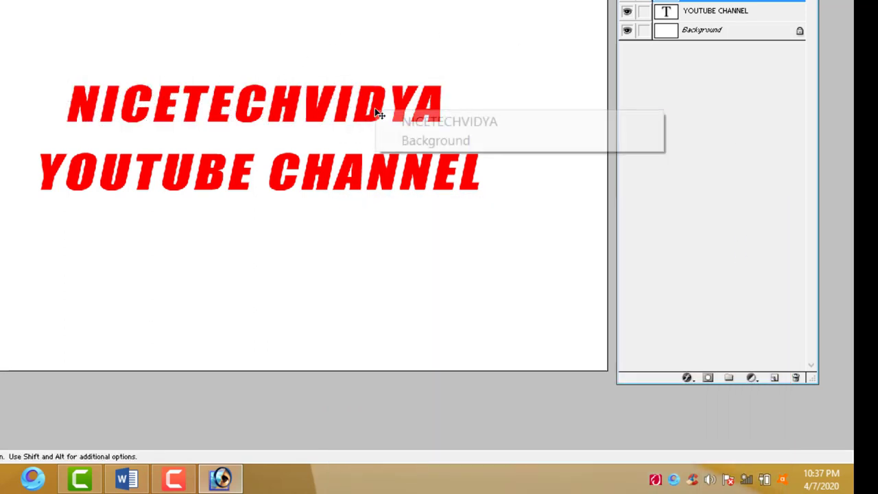
# - Open NICETECHVIDYA's Blending Options and add a Bevel and Emboss texture using the yellow pattern
pyautogui.rightClick(686, 4)
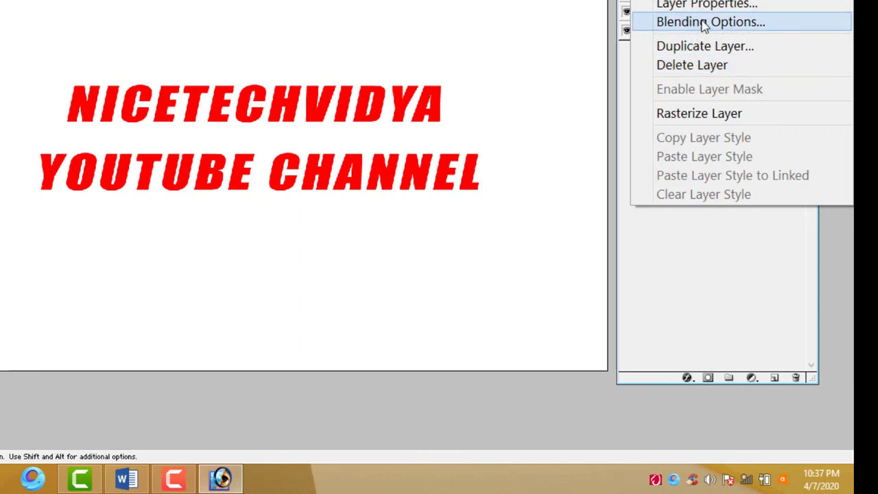
pyautogui.click(706, 25)
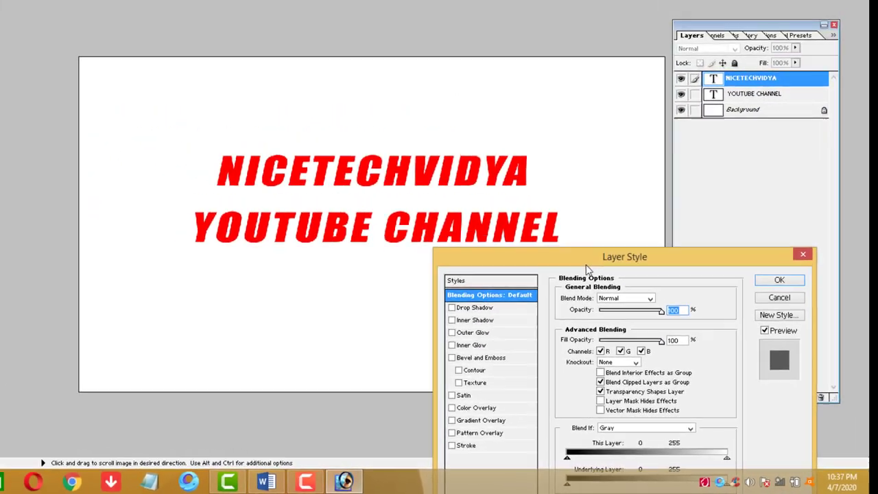
pyautogui.moveTo(475, 206); pyautogui.dragTo(724, 46)
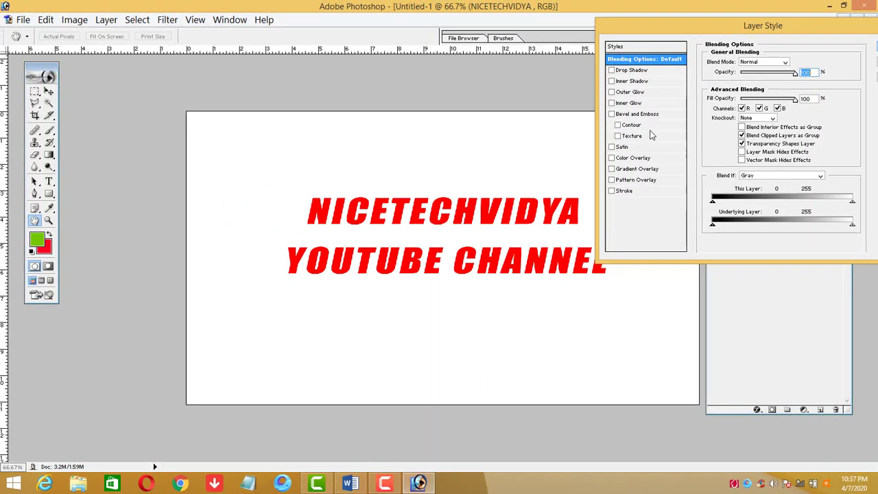
pyautogui.click(645, 136)
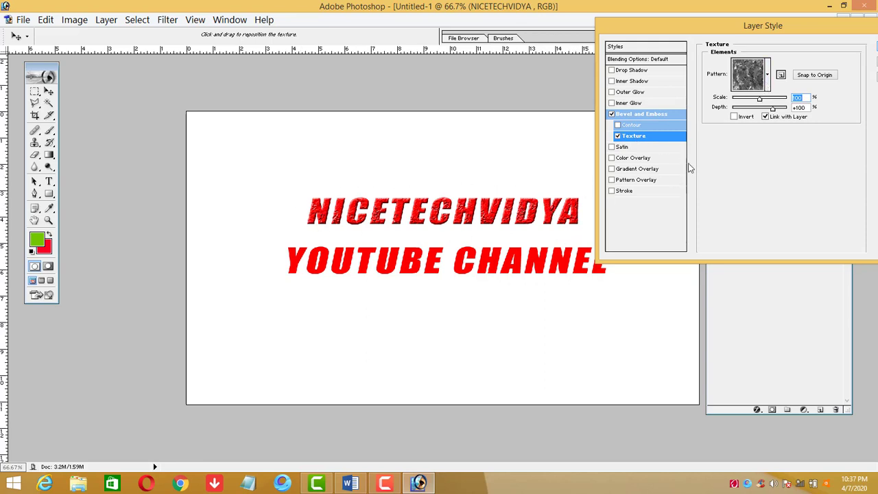
pyautogui.click(767, 86)
pyautogui.click(698, 157)
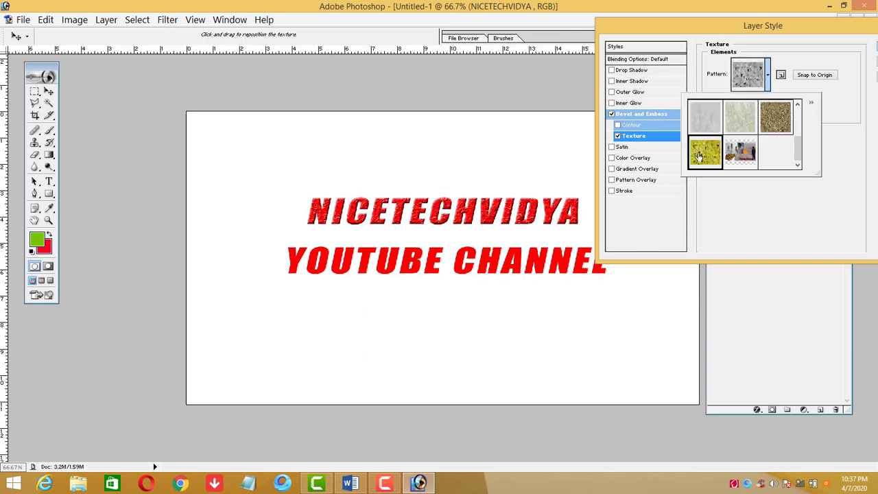
# - Turn on Color Overlay, trying blue before settling on yellow F0FF00
pyautogui.click(635, 158)
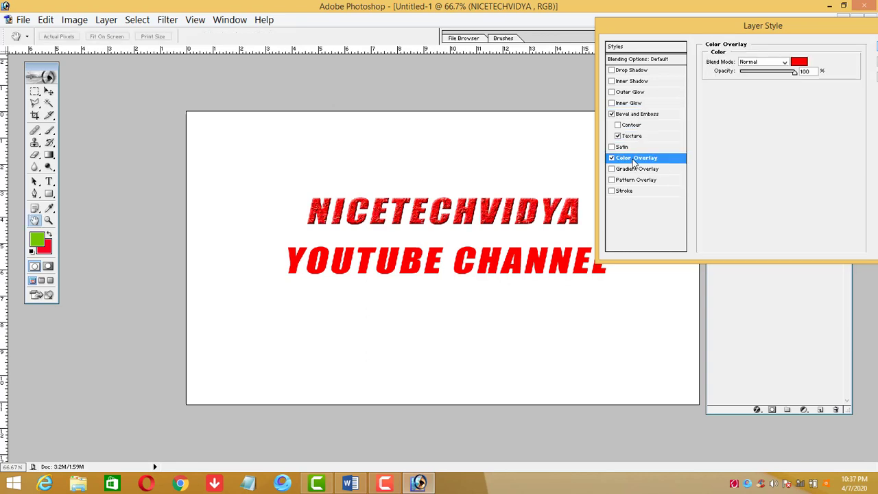
pyautogui.click(799, 61)
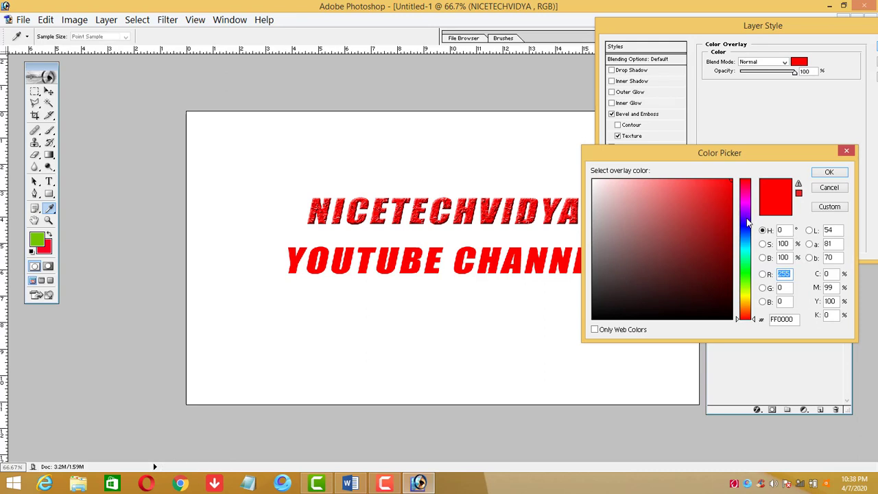
pyautogui.click(830, 172)
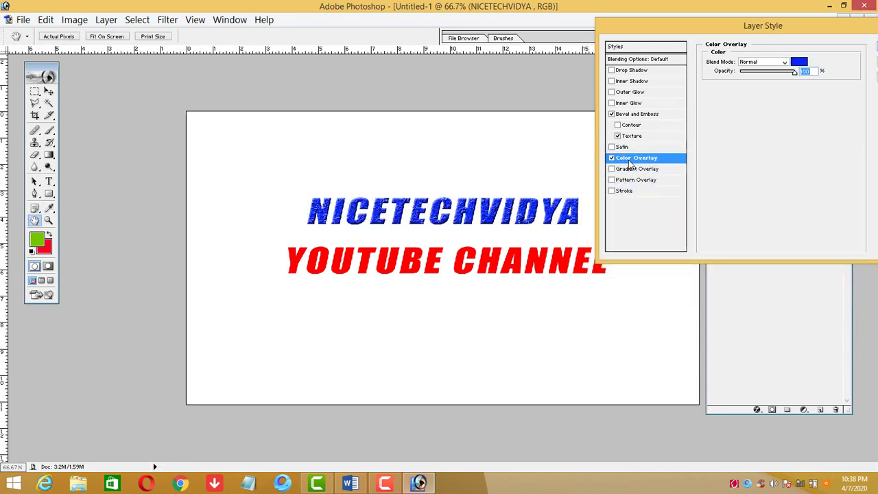
pyautogui.click(798, 61)
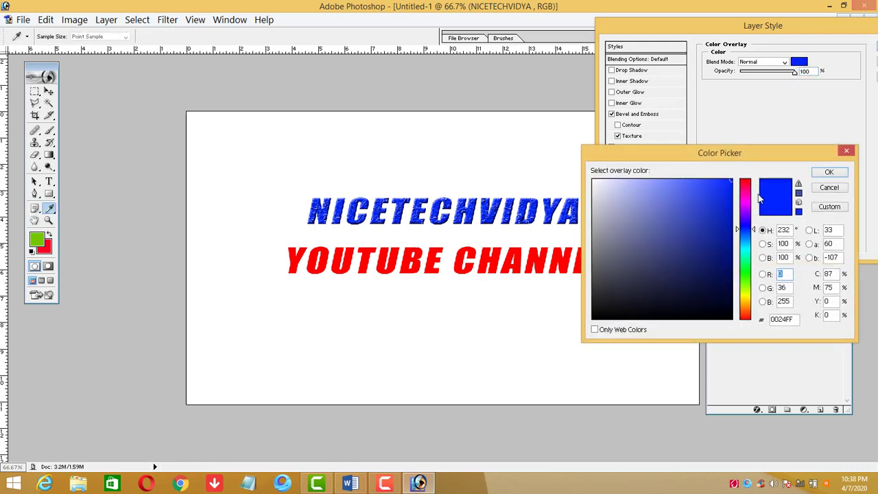
pyautogui.moveTo(745, 202); pyautogui.dragTo(751, 184)
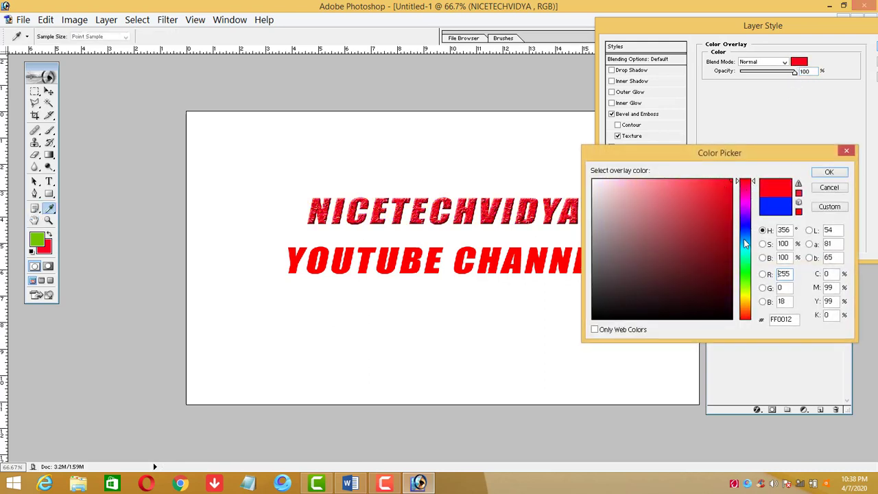
pyautogui.moveTo(743, 239); pyautogui.dragTo(739, 288)
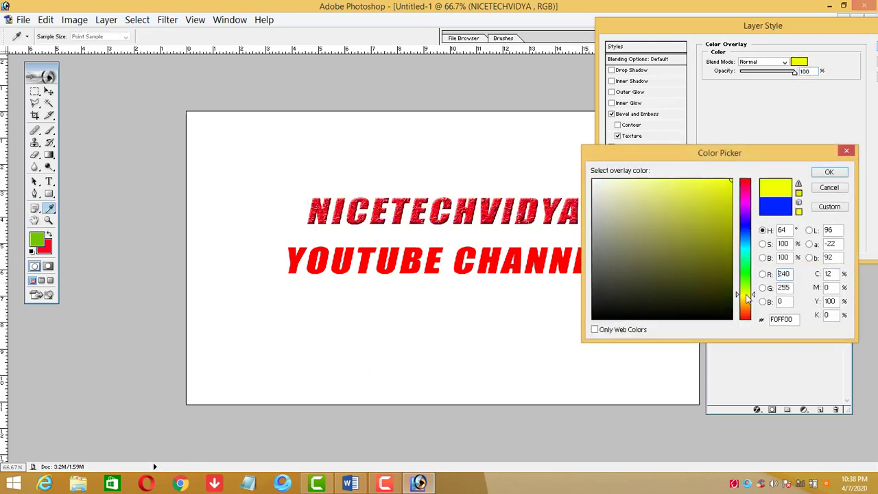
pyautogui.click(826, 173)
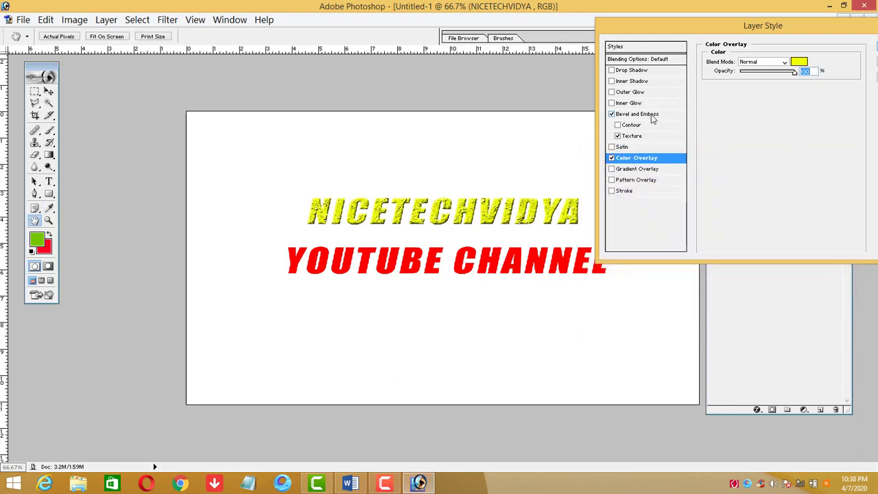
pyautogui.click(651, 141)
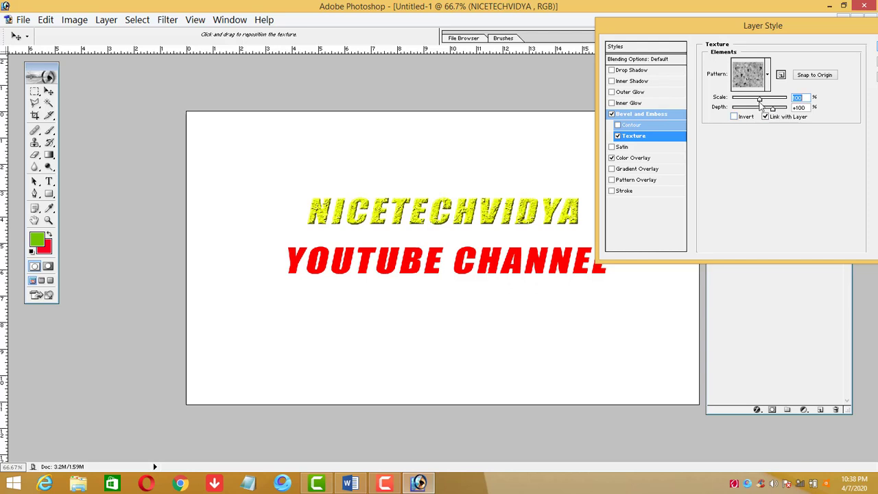
# - Reduce texture scale to about 75, raise depth, and use the red granite texture
pyautogui.moveTo(760, 99); pyautogui.dragTo(754, 108)
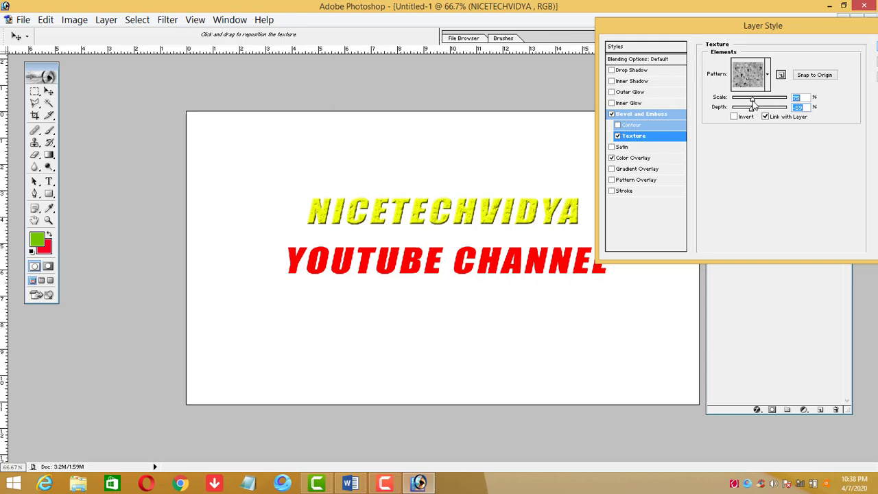
pyautogui.moveTo(753, 109); pyautogui.dragTo(764, 108)
pyautogui.click(767, 84)
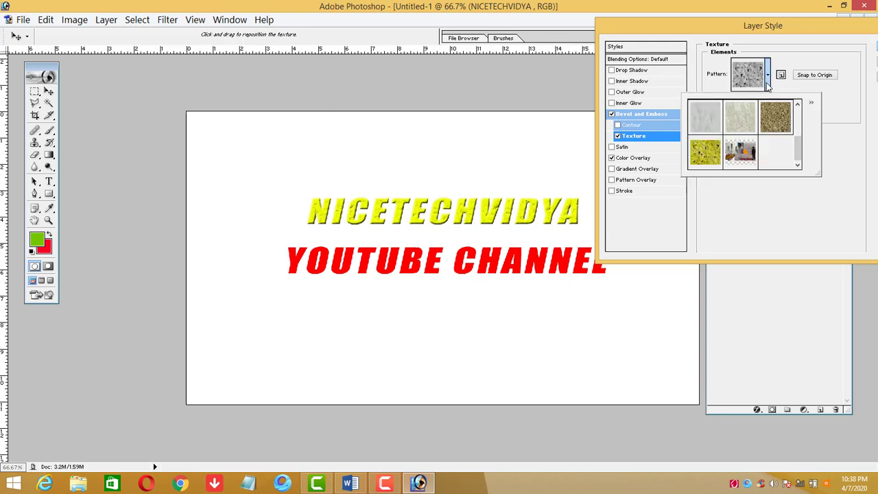
pyautogui.moveTo(796, 137); pyautogui.dragTo(797, 118)
pyautogui.click(751, 123)
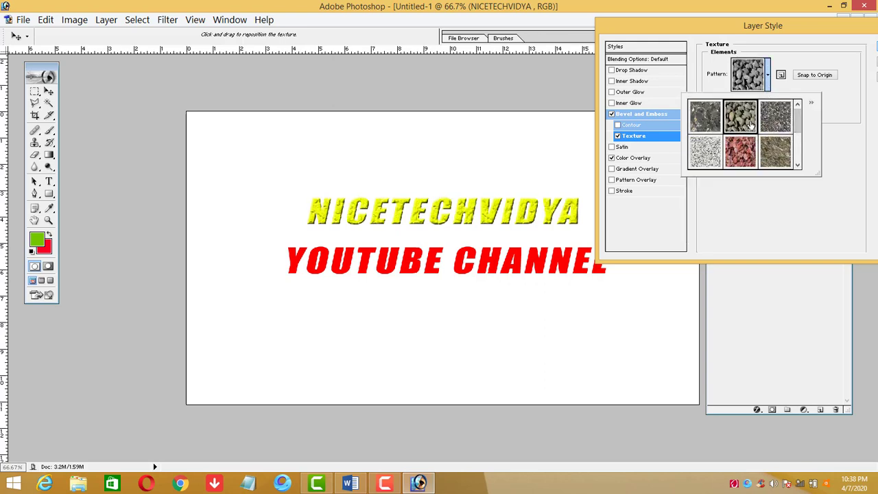
pyautogui.click(751, 142)
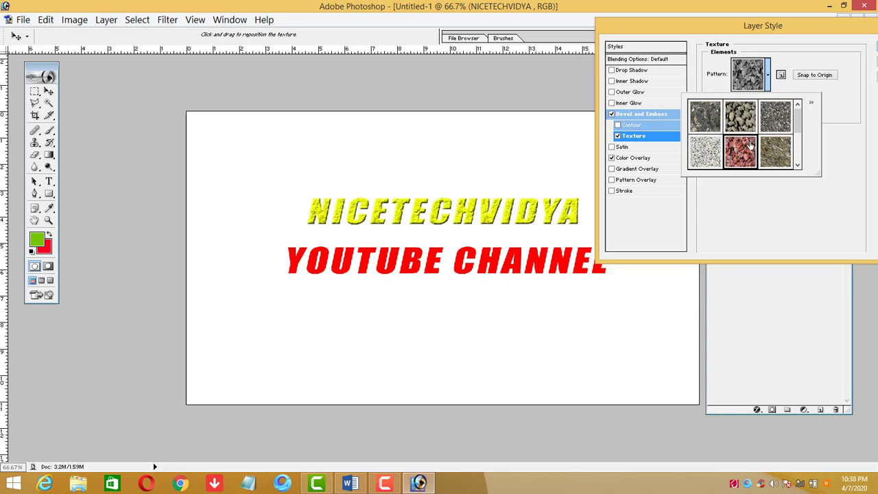
pyautogui.click(842, 115)
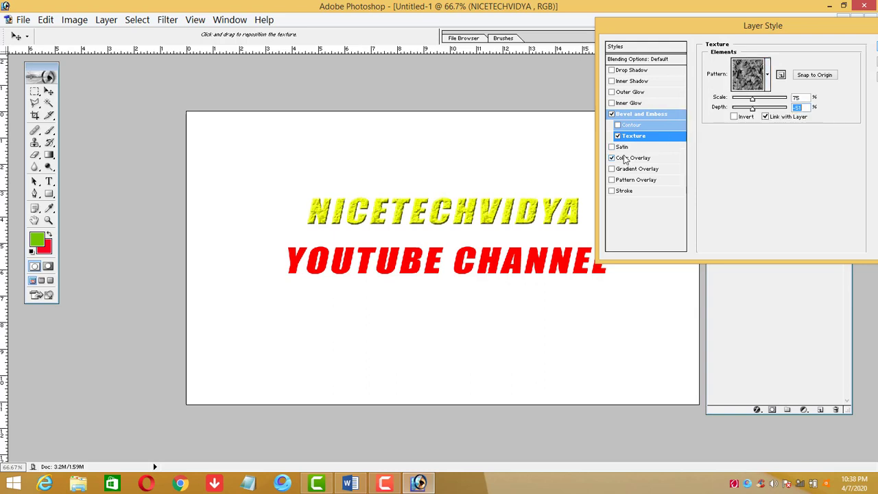
# - Add Contour to the bevel, toggle bevel and texture, and remove the yellow Color Overlay
pyautogui.click(618, 125)
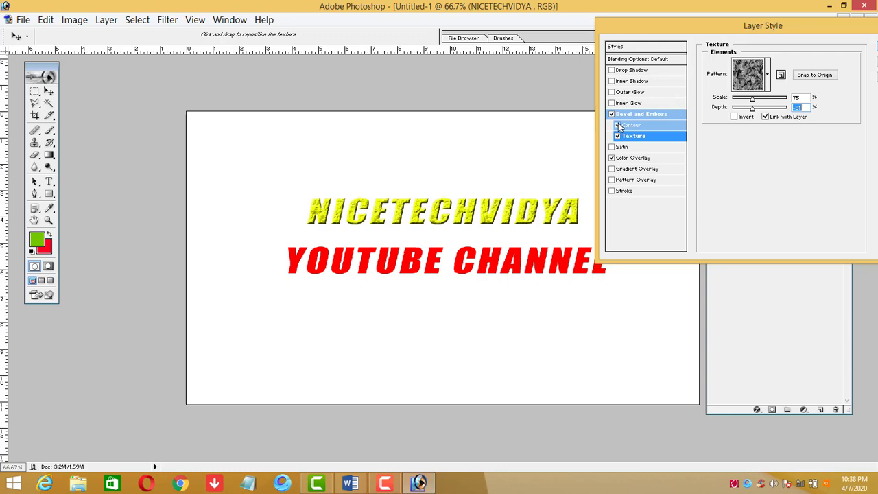
pyautogui.click(611, 115)
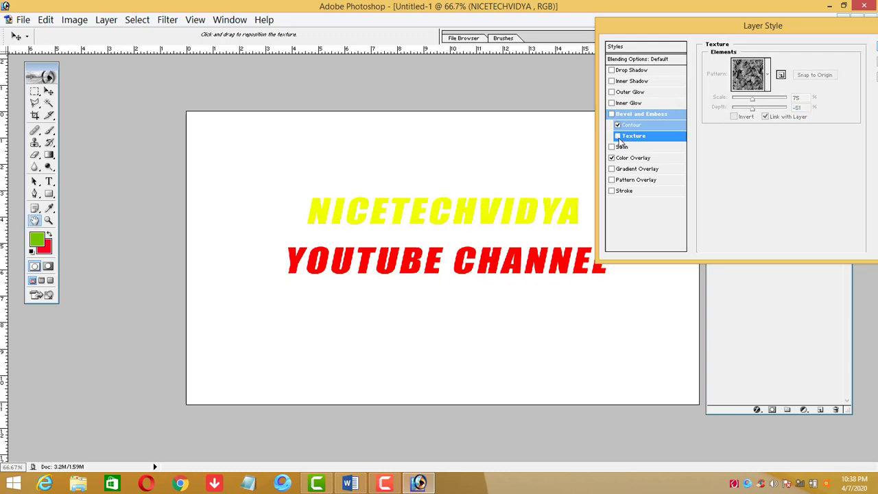
pyautogui.click(617, 136)
pyautogui.click(617, 136)
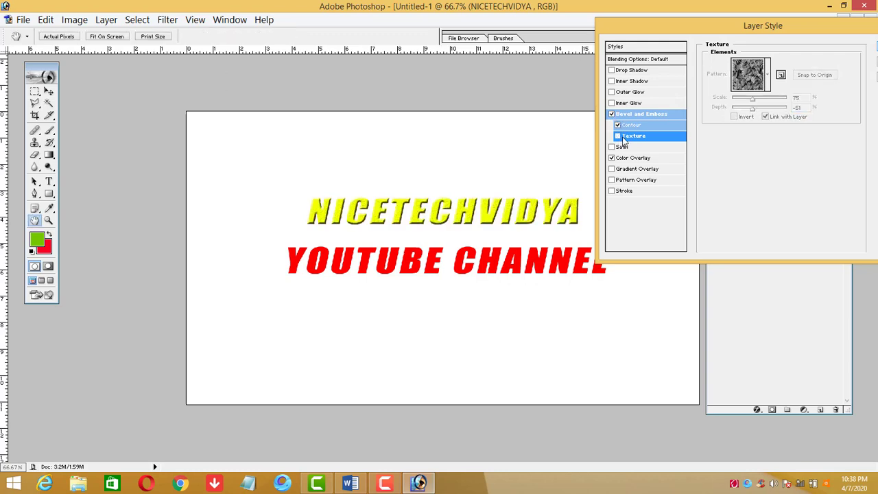
pyautogui.click(622, 136)
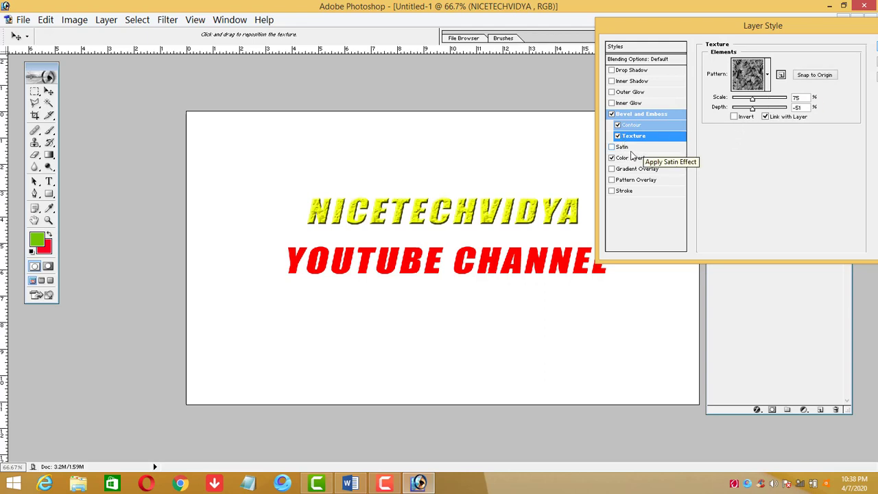
pyautogui.click(611, 158)
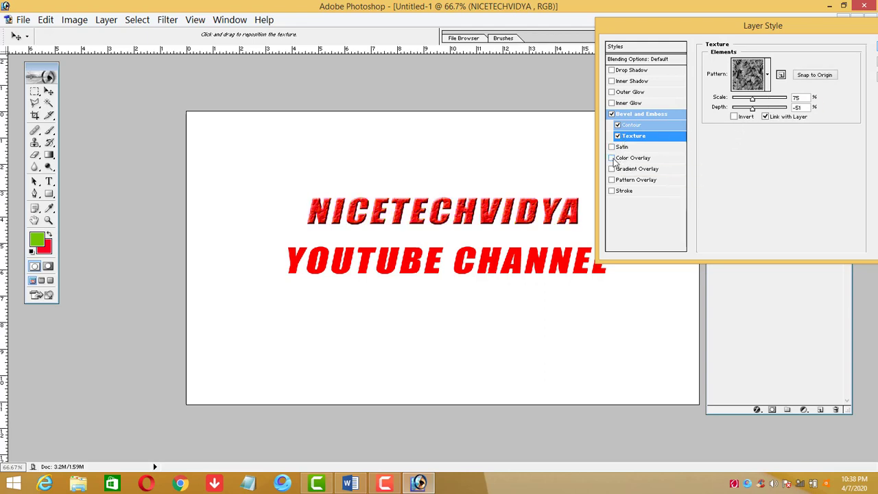
# - Pick the pebble texture, replace patterns with the Rock Patterns library, and add Satin
pyautogui.click(766, 77)
pyautogui.click(743, 123)
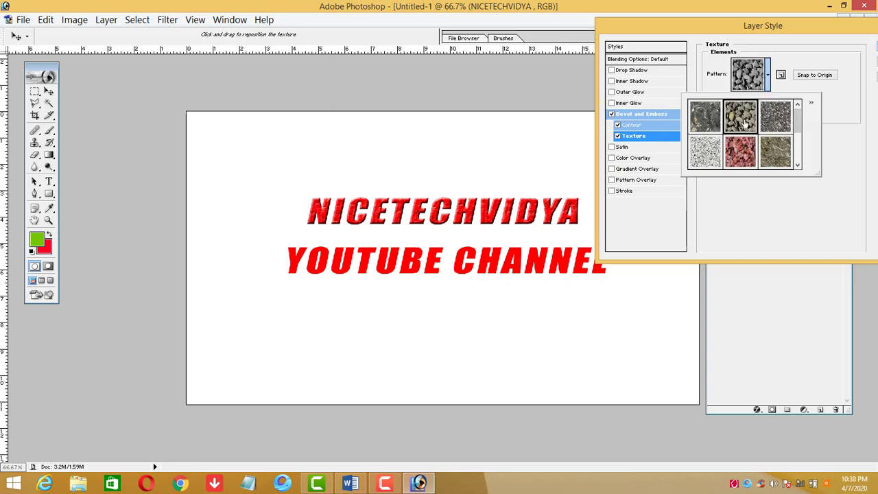
pyautogui.click(811, 103)
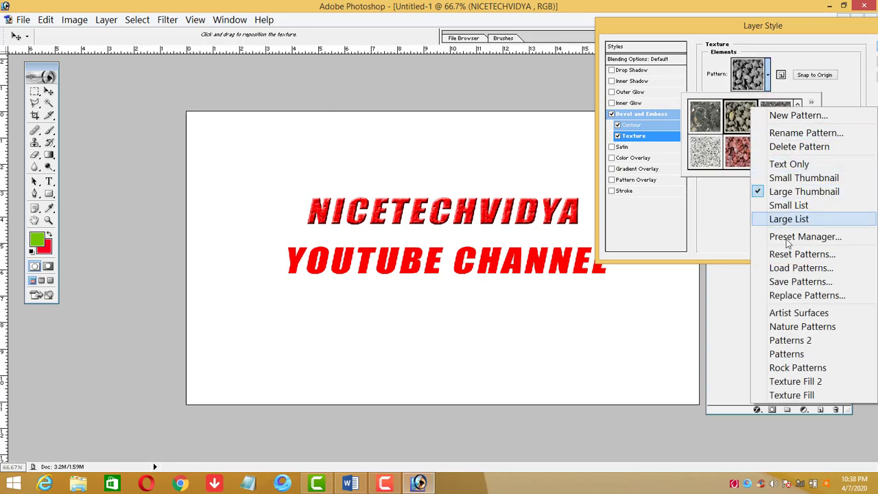
pyautogui.click(788, 295)
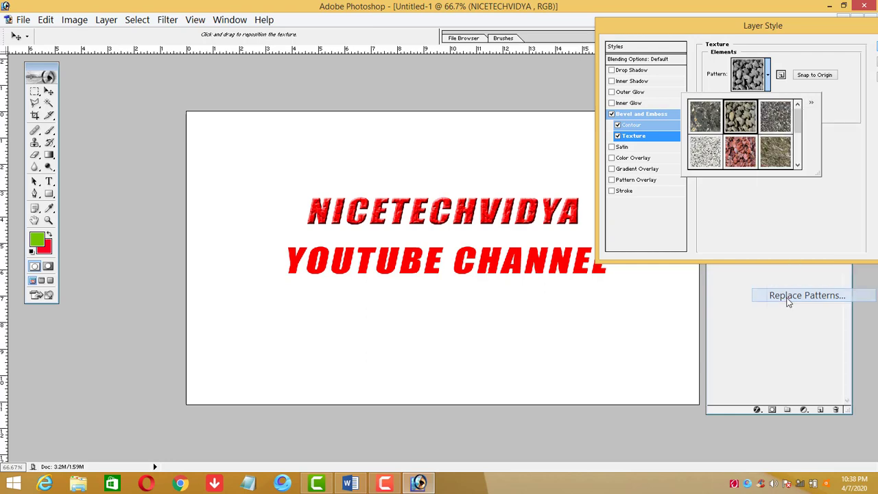
pyautogui.click(381, 158)
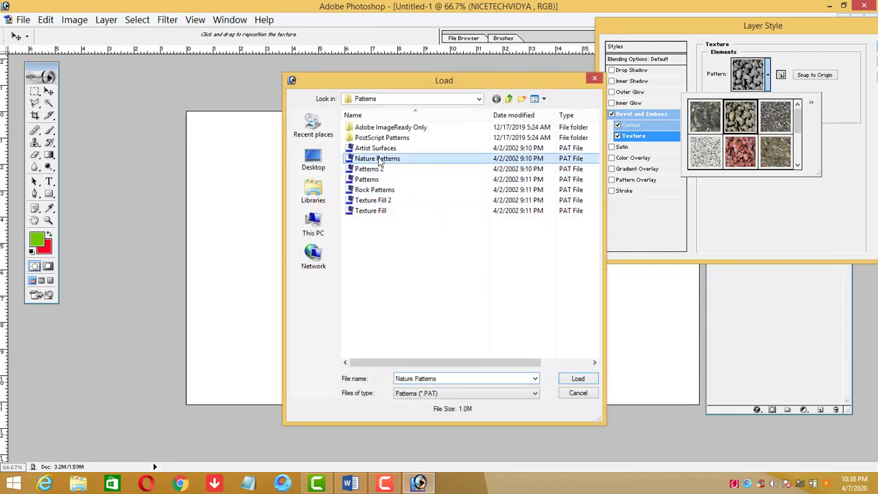
pyautogui.click(370, 169)
pyautogui.click(370, 179)
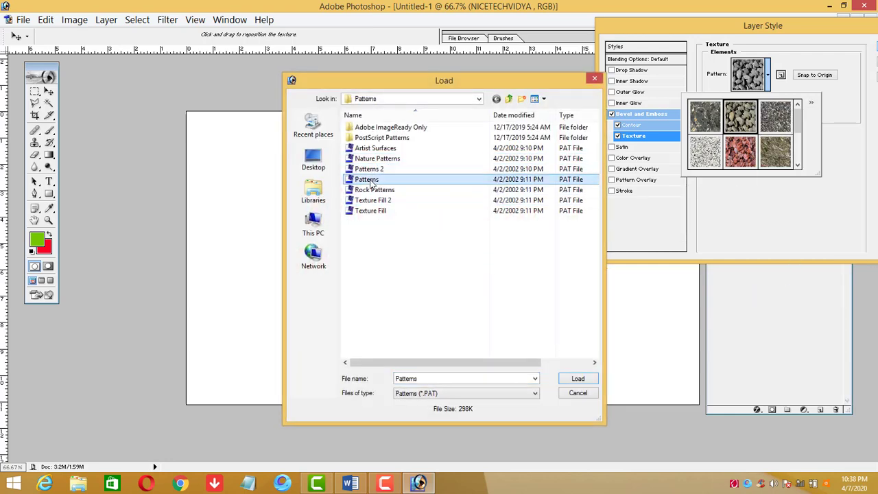
pyautogui.click(376, 189)
pyautogui.click(577, 377)
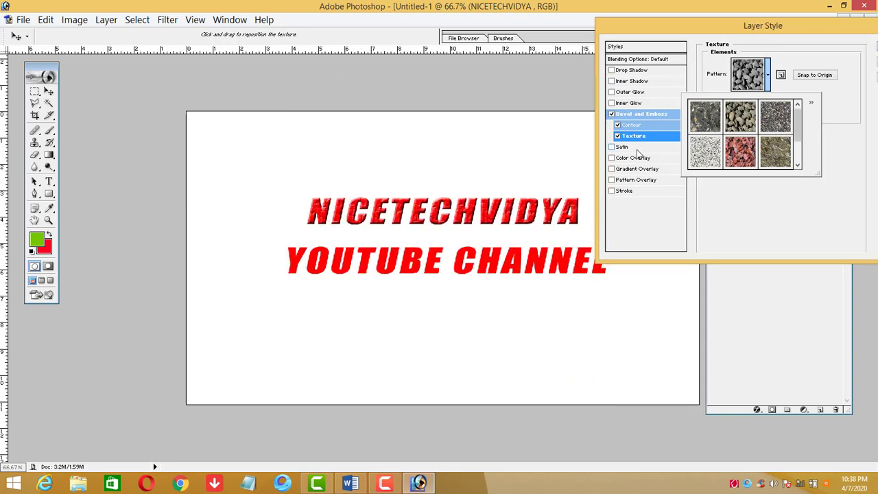
pyautogui.click(636, 150)
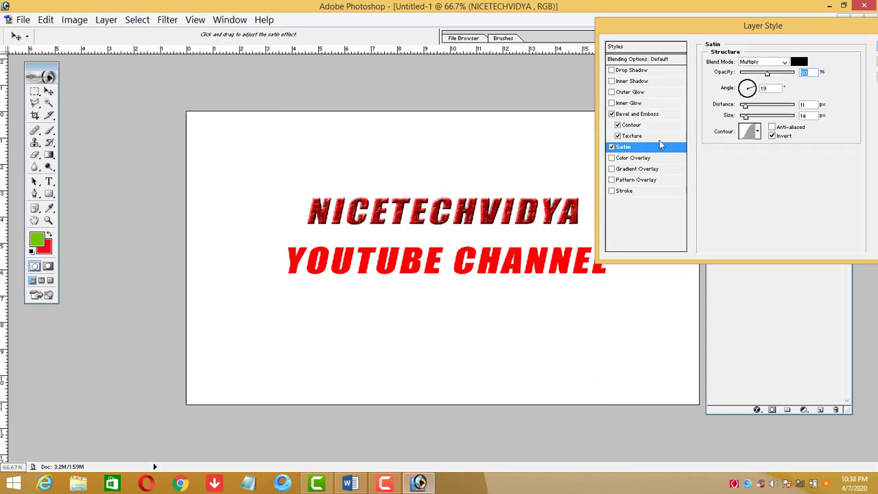
# - Set the Satin colour to red, then switch off Bevel and Emboss and Satin
pyautogui.click(799, 62)
pyautogui.click(739, 164)
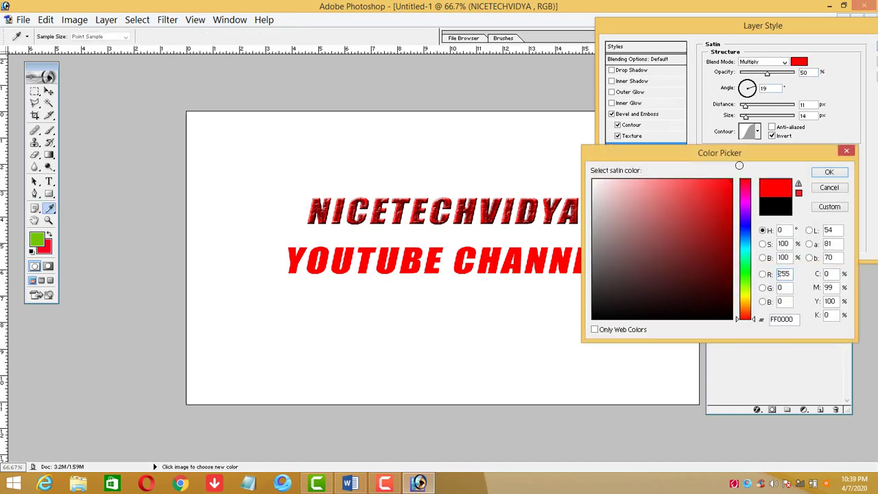
pyautogui.click(838, 170)
pyautogui.click(618, 124)
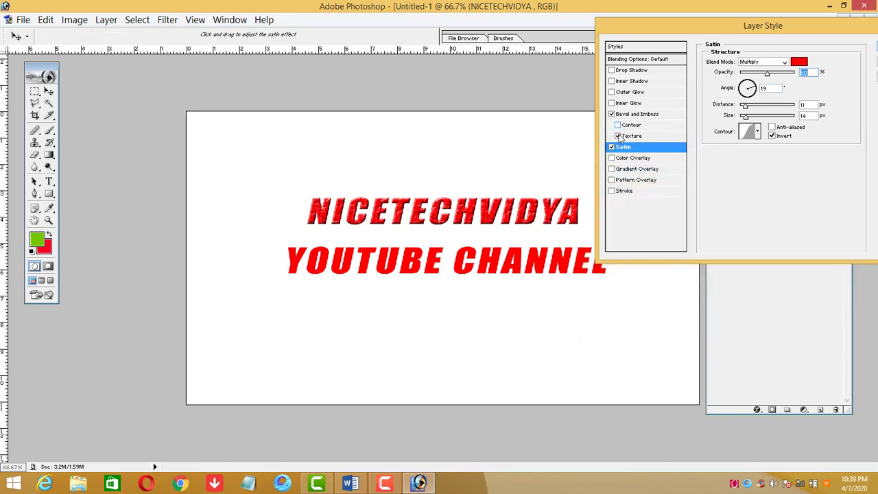
pyautogui.click(611, 114)
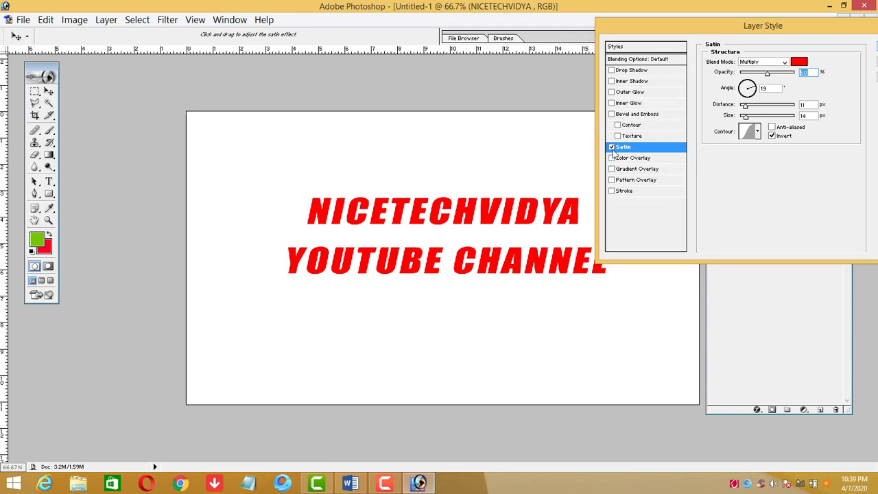
pyautogui.press('space')
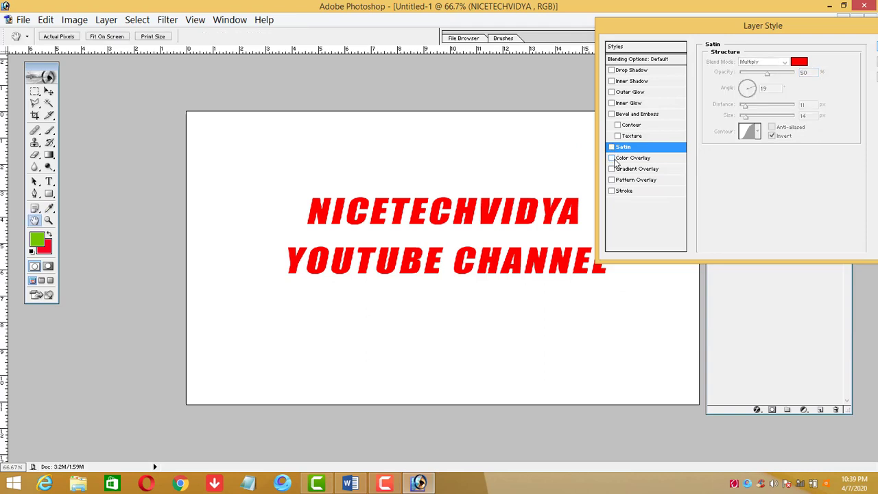
pyautogui.click(611, 159)
pyautogui.click(612, 158)
pyautogui.click(622, 150)
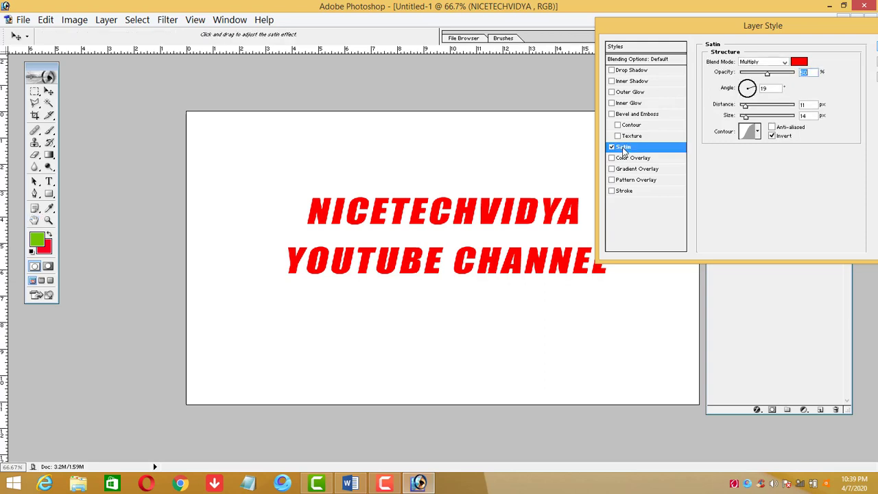
pyautogui.click(622, 150)
# - Apply a black Color Overlay, then replace it with a black-to-white Gradient Overlay
pyautogui.click(623, 159)
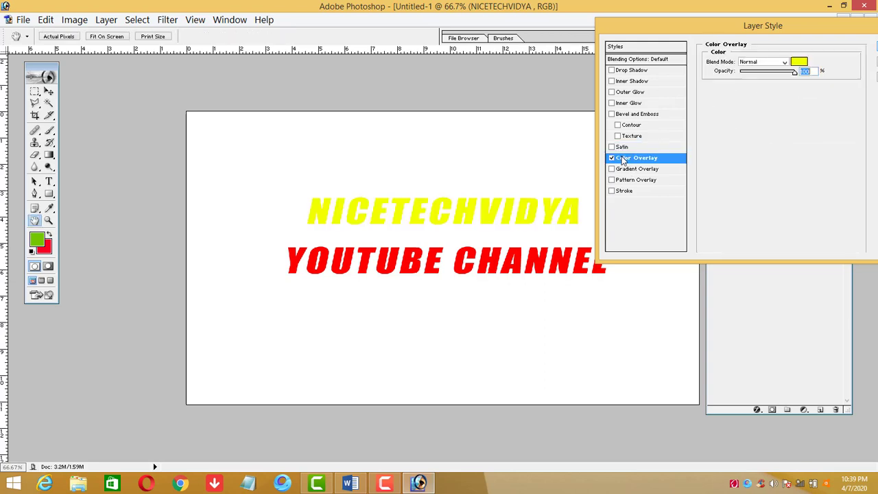
pyautogui.click(798, 62)
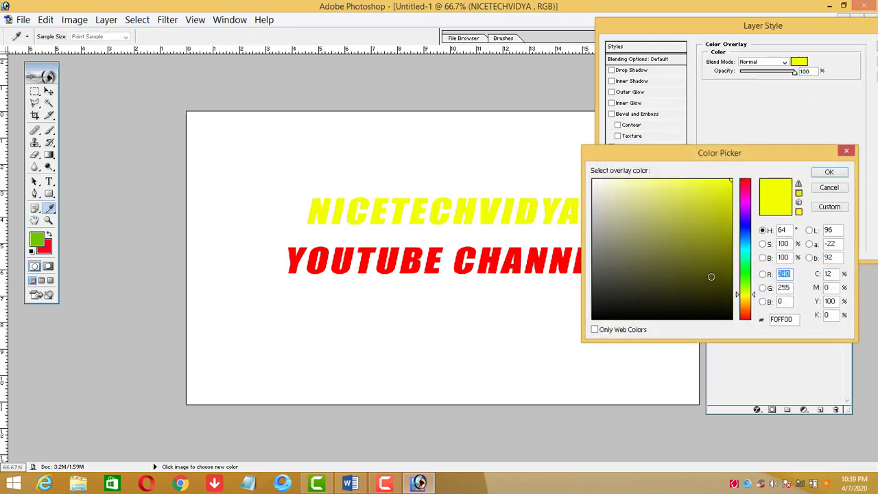
pyautogui.click(725, 319)
pyautogui.click(829, 172)
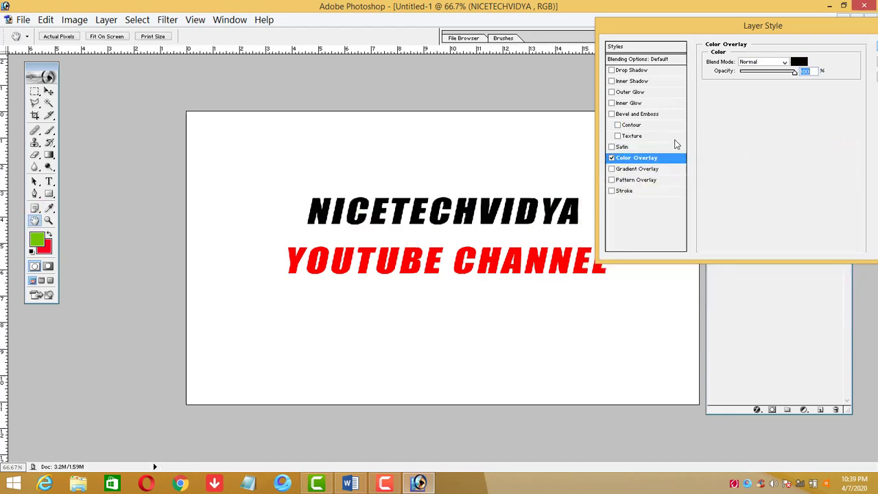
pyautogui.click(643, 170)
pyautogui.click(611, 158)
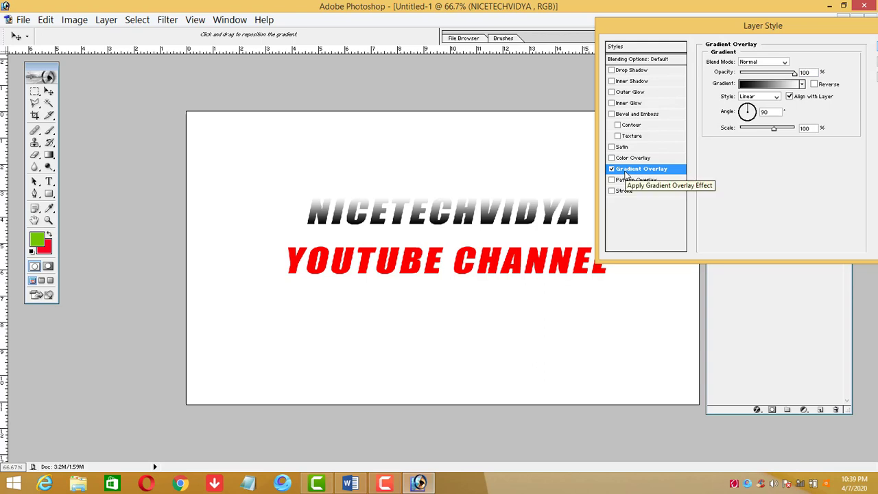
# - Give the Gradient Overlay the Blue, Red, Yellow preset and rotate it to run horizontally
pyautogui.click(631, 158)
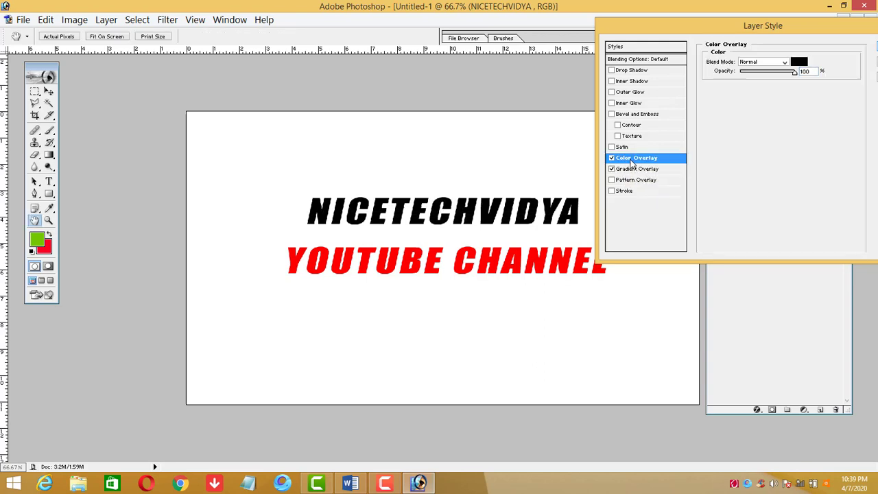
pyautogui.click(611, 158)
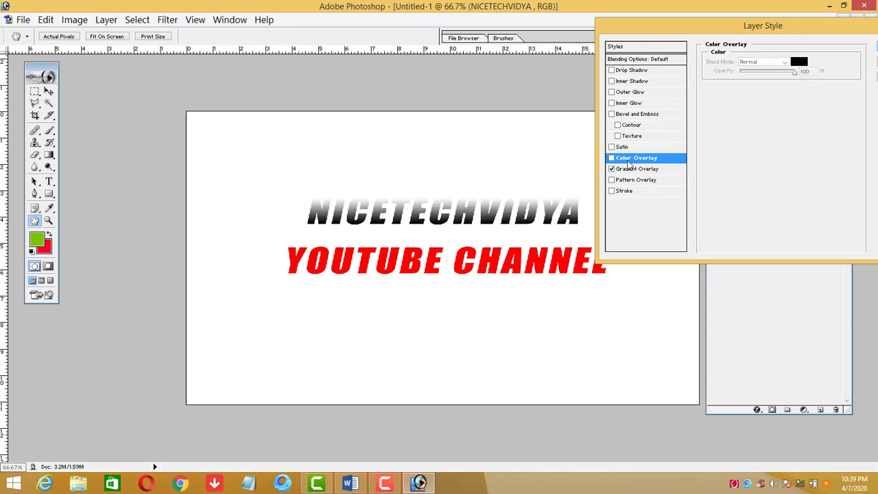
pyautogui.click(635, 170)
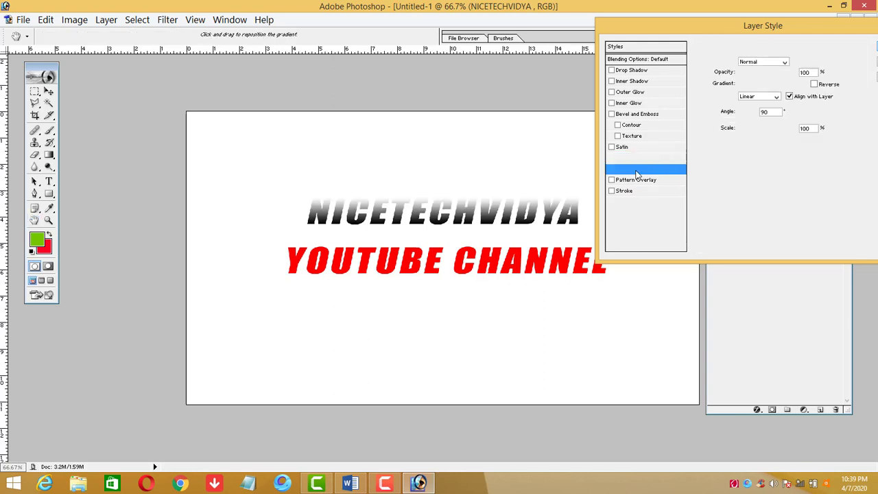
pyautogui.click(795, 83)
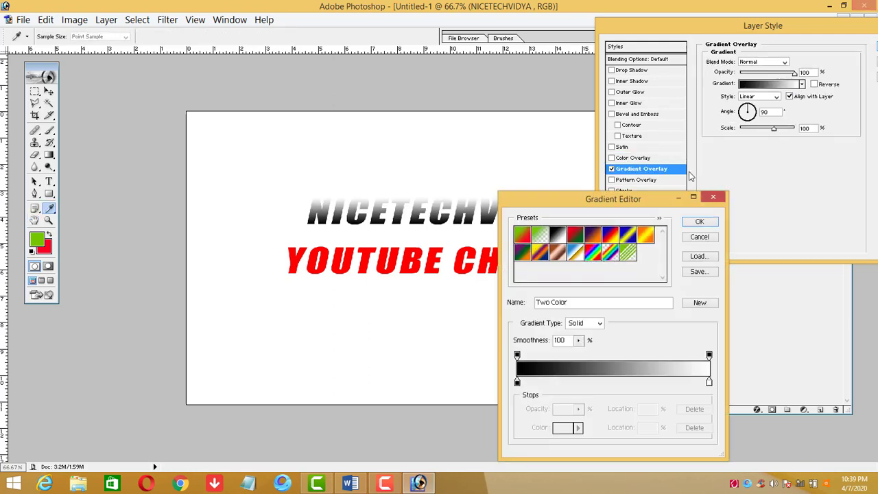
pyautogui.click(611, 235)
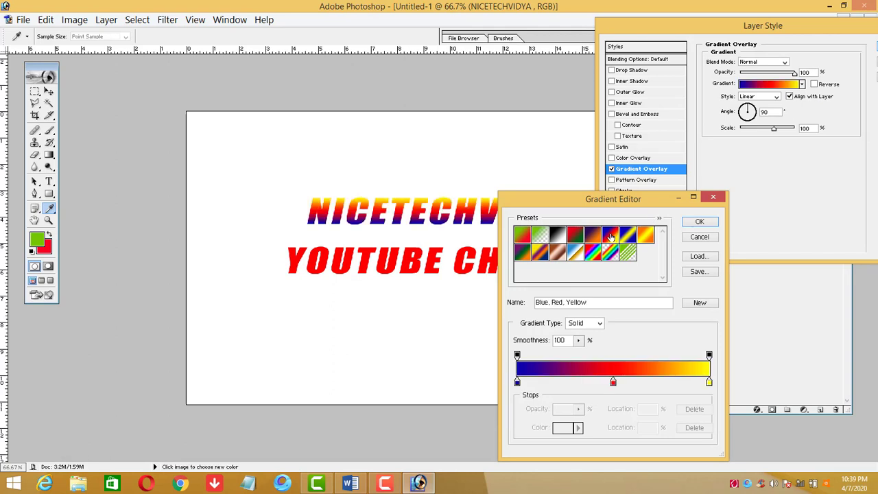
pyautogui.click(688, 222)
pyautogui.moveTo(752, 112)
pyautogui.mouseDown()
pyautogui.moveTo(759, 113)
pyautogui.moveTo(742, 118)
pyautogui.moveTo(769, 135)
pyautogui.mouseUp()
# - Add a grey rocks Pattern Overlay and hide the gradient beneath it
pyautogui.click(645, 180)
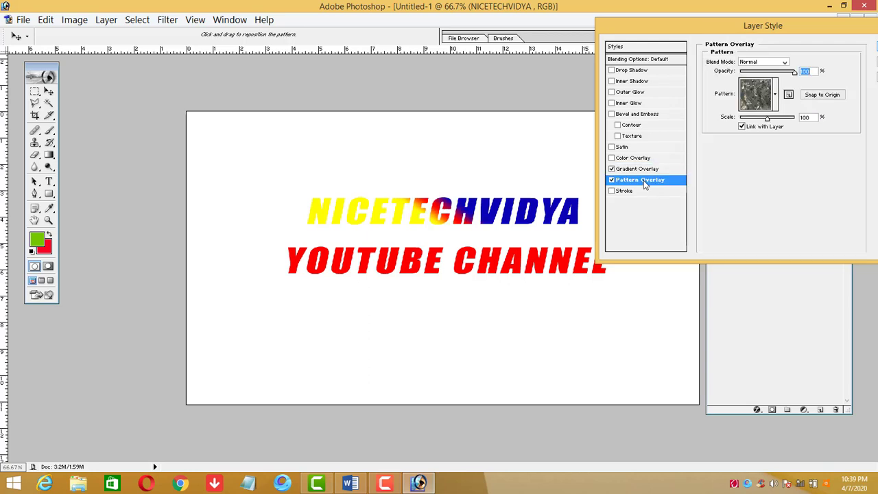
pyautogui.click(774, 99)
pyautogui.click(752, 139)
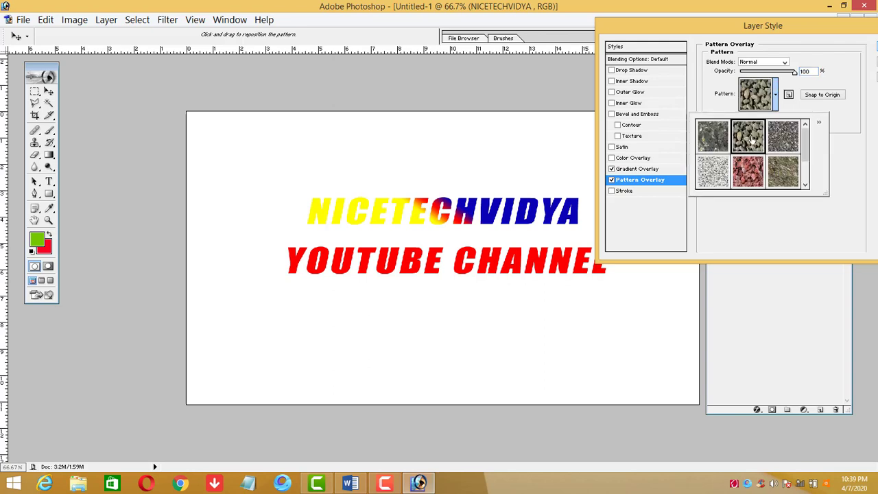
pyautogui.click(611, 169)
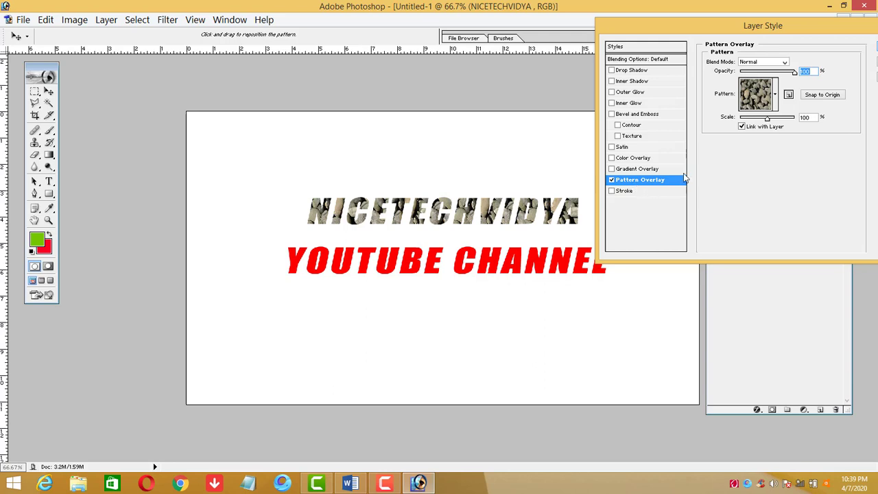
# - Try the red stone and gold-brown patterns, then return to the grey rock pattern
pyautogui.click(775, 96)
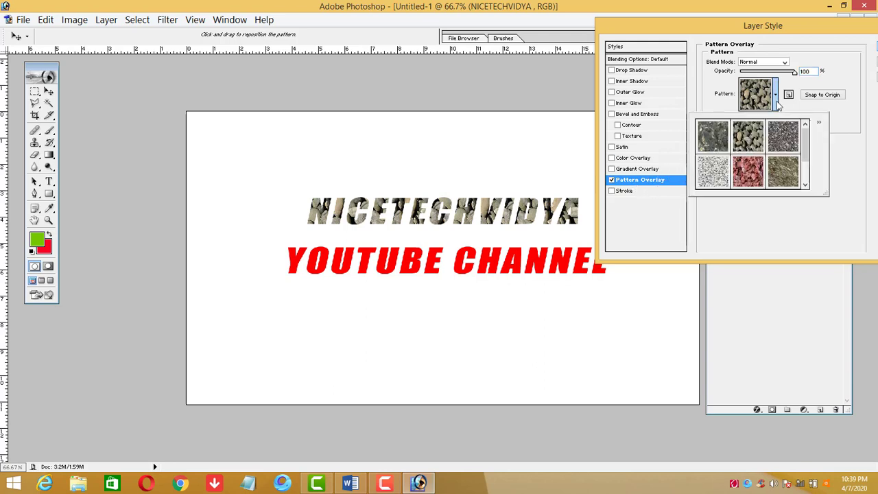
pyautogui.click(753, 176)
pyautogui.click(780, 104)
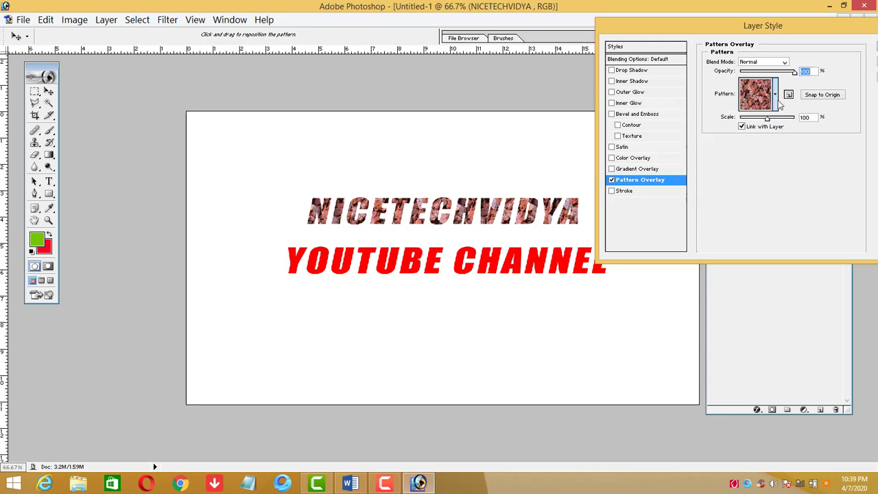
pyautogui.click(775, 96)
pyautogui.scroll(-1, 804, 158)
pyautogui.click(784, 171)
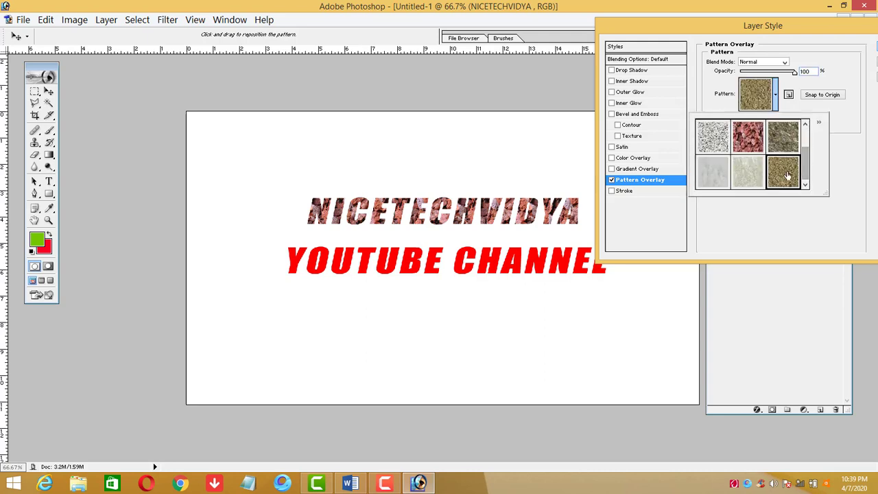
pyautogui.scroll(2, 802, 164)
pyautogui.click(749, 138)
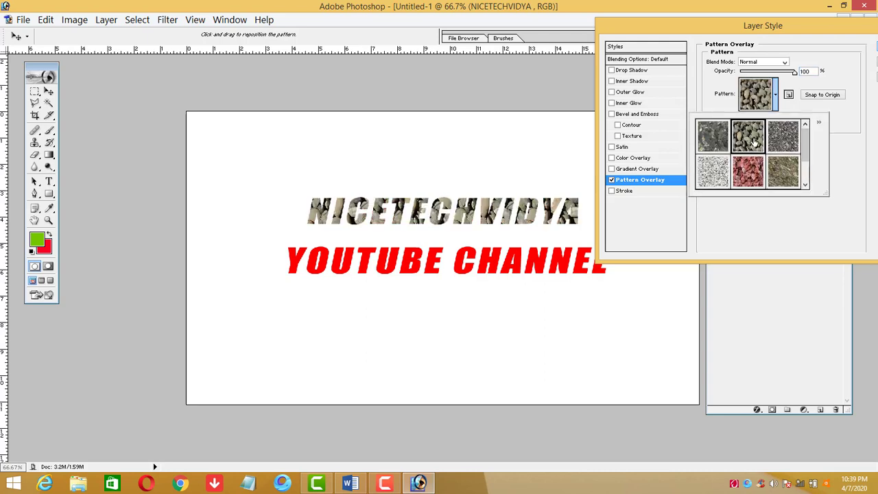
pyautogui.scroll(-1, 805, 157)
pyautogui.click(797, 109)
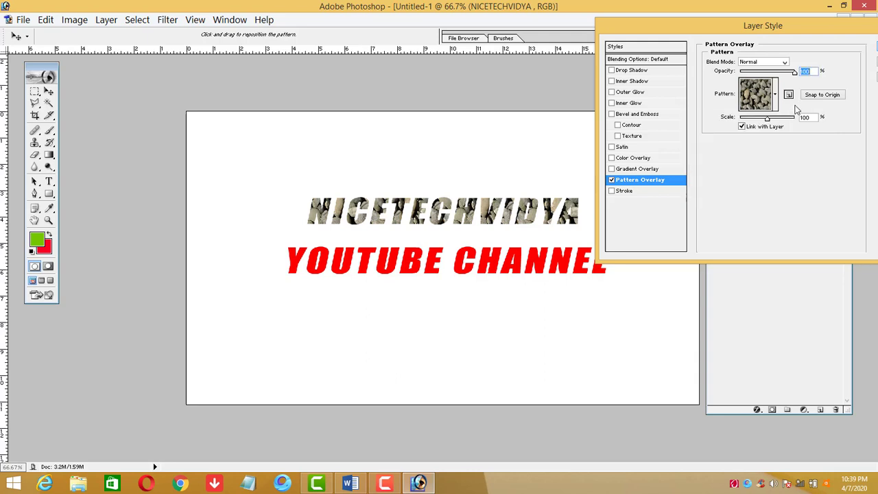
pyautogui.click(775, 95)
pyautogui.click(818, 122)
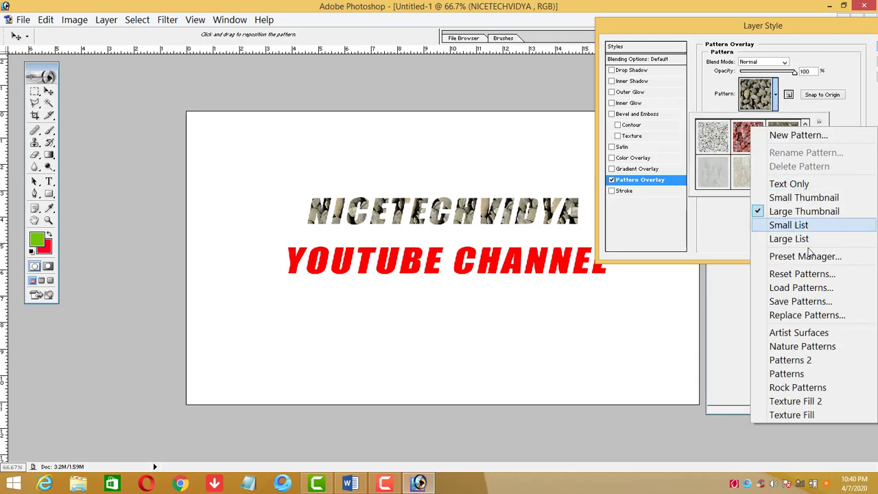
# - Load the Artist Surfaces set and try its patterns, ending on a light grey one
pyautogui.click(798, 334)
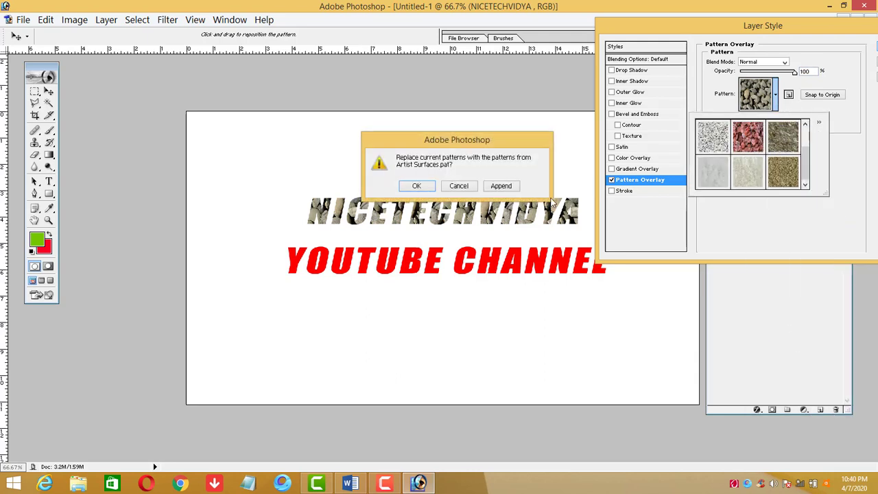
pyautogui.click(401, 187)
pyautogui.click(760, 168)
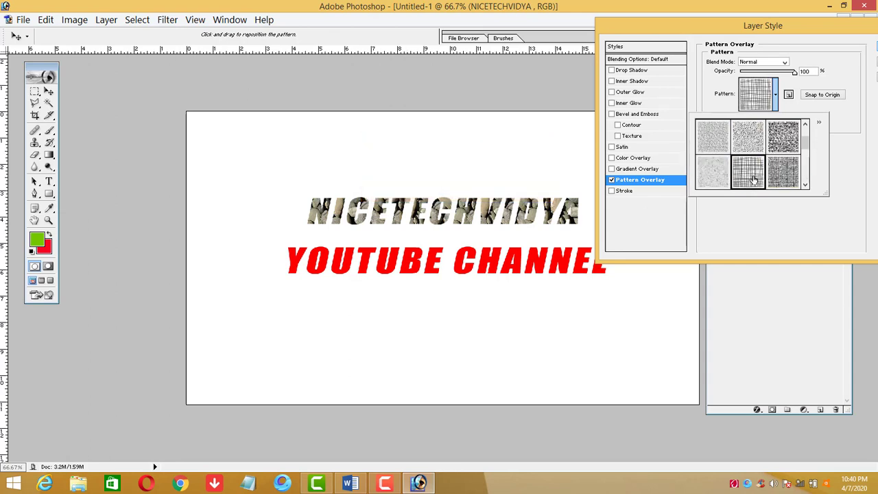
pyautogui.click(782, 150)
pyautogui.click(783, 171)
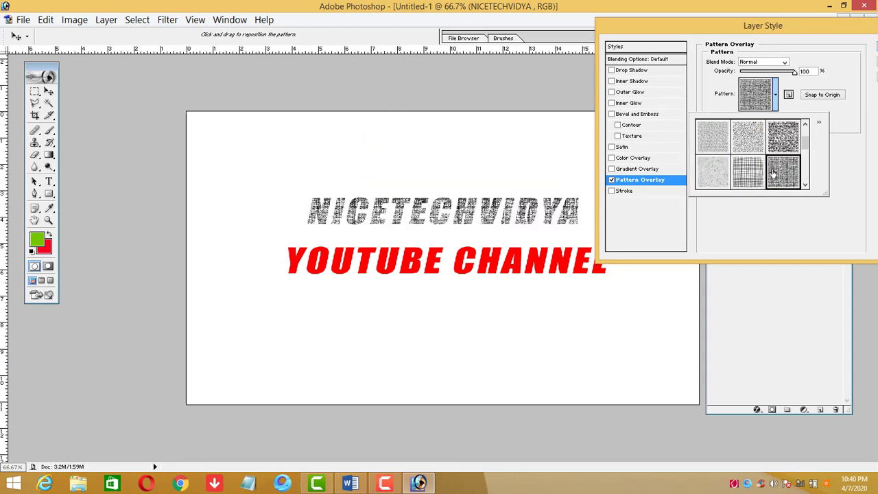
pyautogui.click(747, 172)
pyautogui.click(747, 136)
pyautogui.click(712, 136)
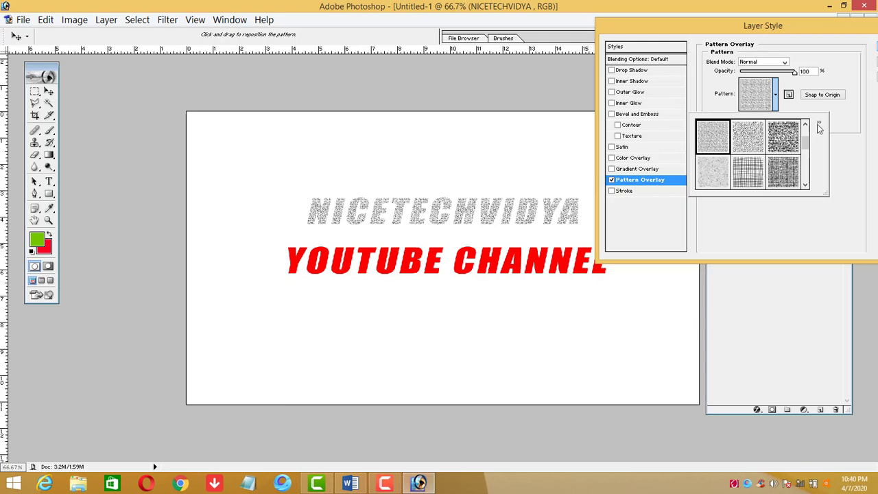
# - Load the Patterns set and try zebra, orange and grey patterns, ending on a colourful one
pyautogui.click(818, 125)
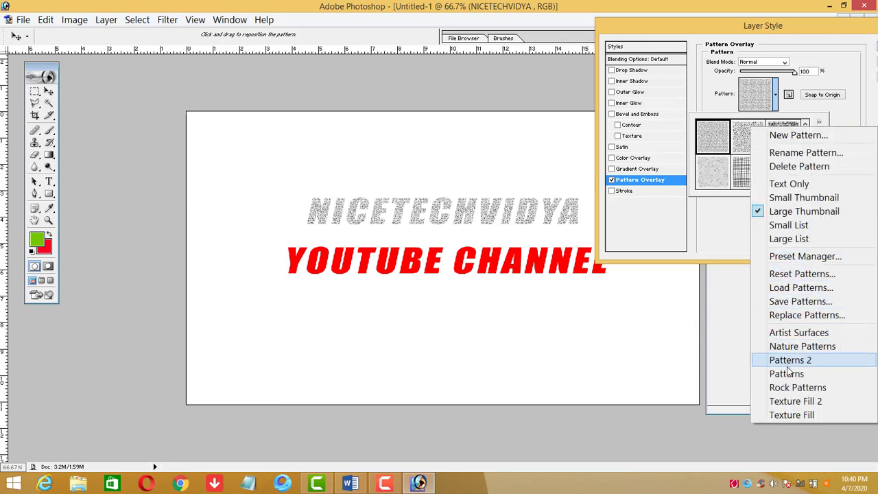
pyautogui.click(786, 374)
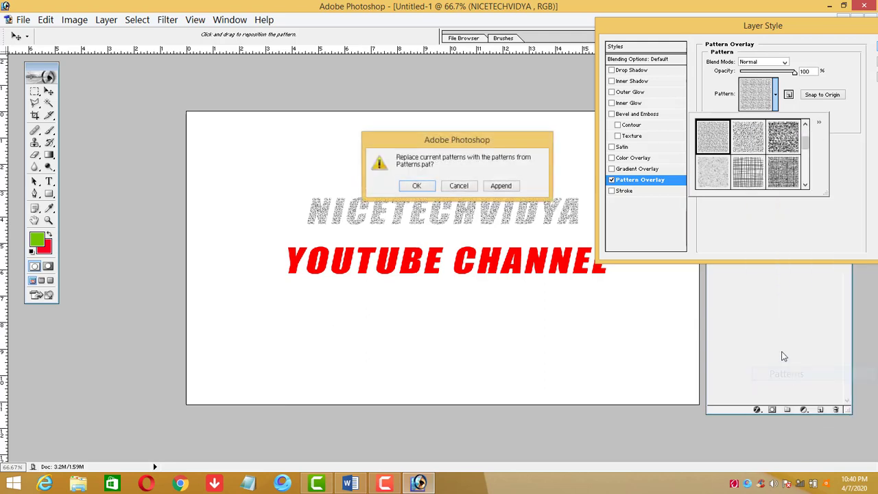
pyautogui.click(414, 187)
pyautogui.click(716, 141)
pyautogui.click(720, 173)
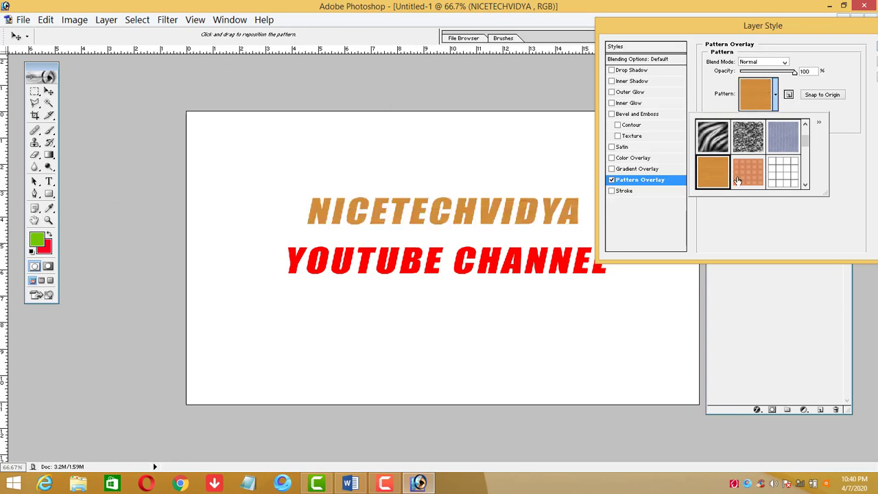
pyautogui.click(760, 141)
pyautogui.moveTo(808, 145); pyautogui.dragTo(807, 163)
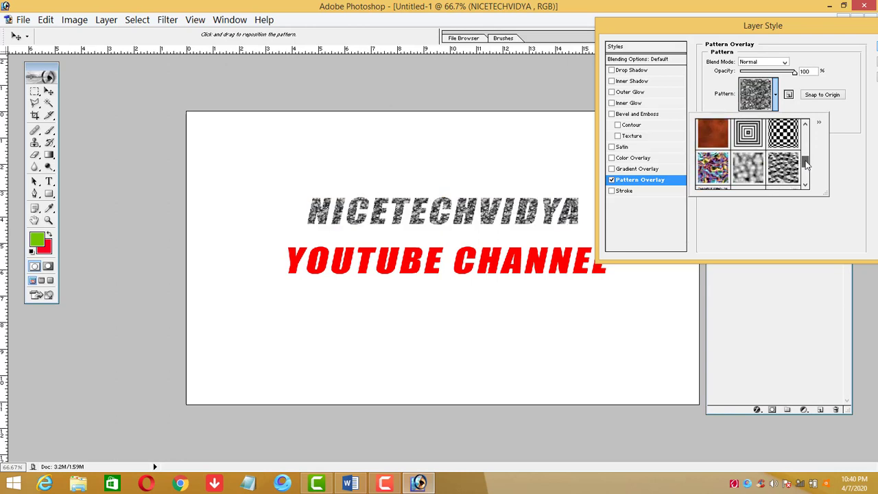
pyautogui.click(782, 168)
pyautogui.click(713, 170)
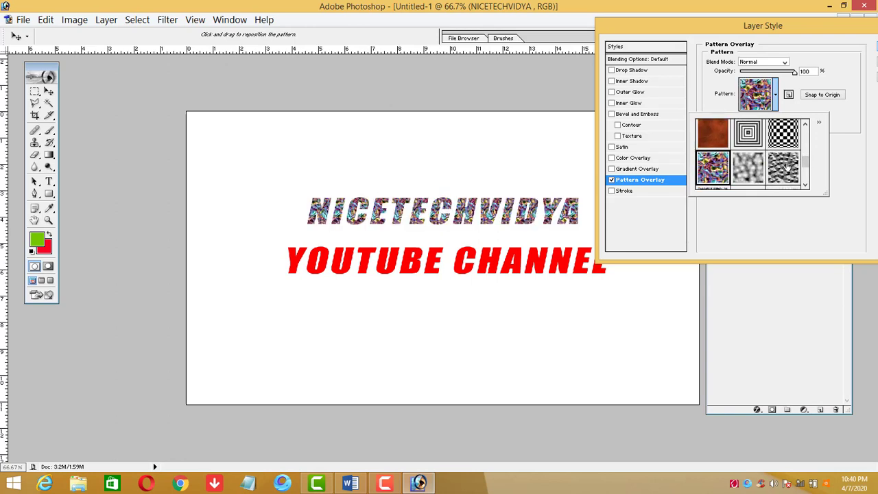
# - Load Texture Fill 2, choose the grey diagonal-stroke pattern, and apply the Layer Style
pyautogui.click(818, 122)
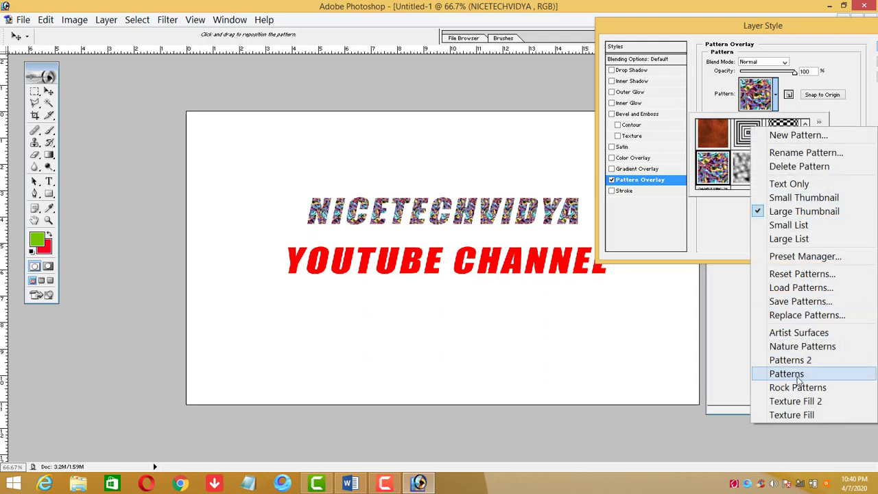
pyautogui.click(796, 401)
pyautogui.click(417, 186)
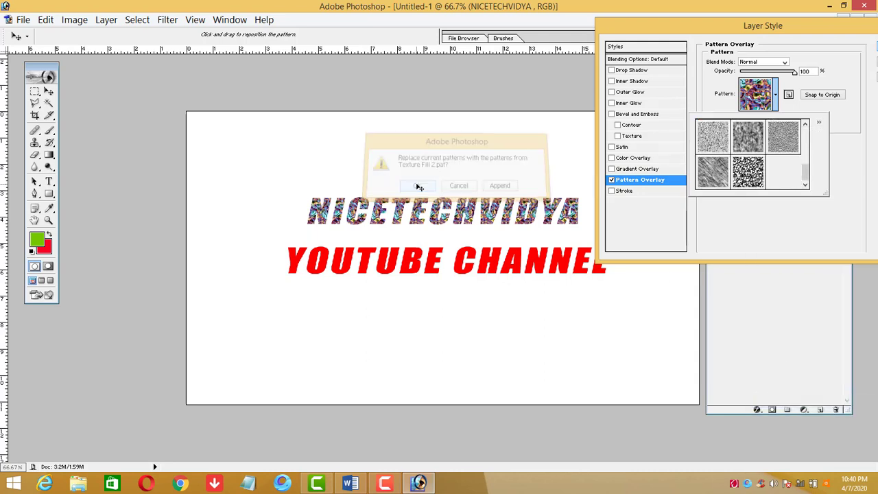
pyautogui.click(747, 138)
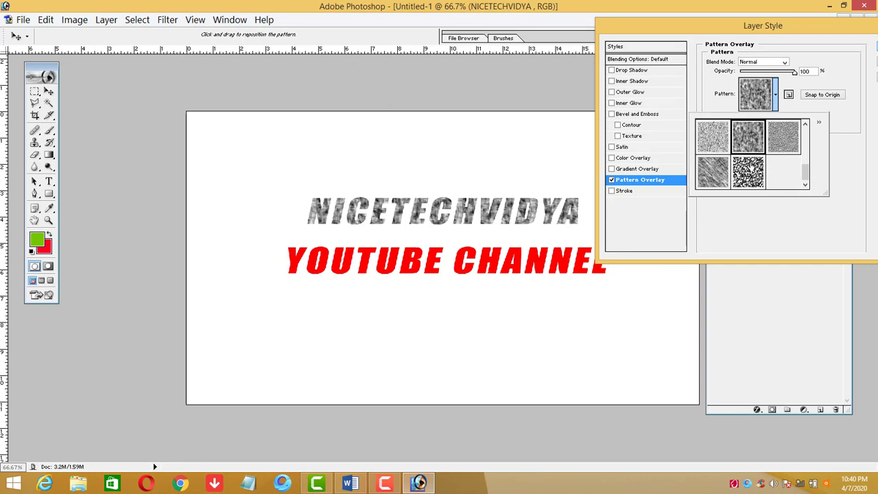
pyautogui.click(749, 168)
pyautogui.click(783, 140)
pyautogui.click(706, 175)
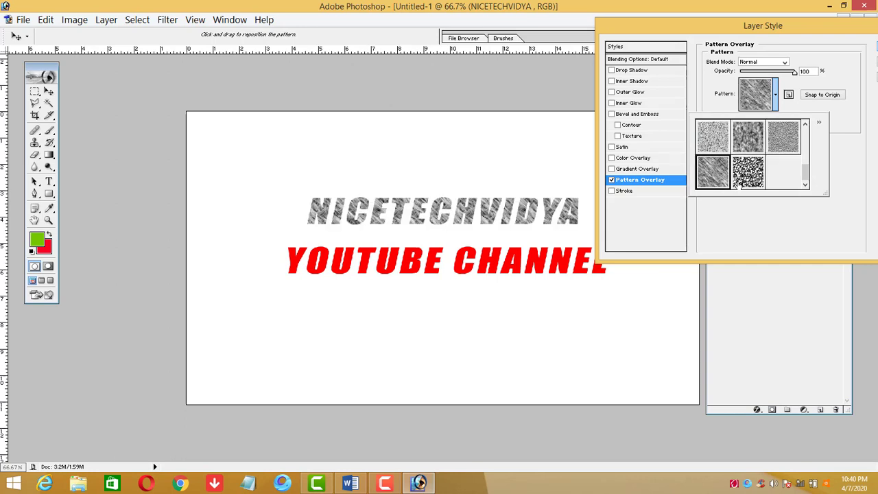
pyautogui.click(838, 170)
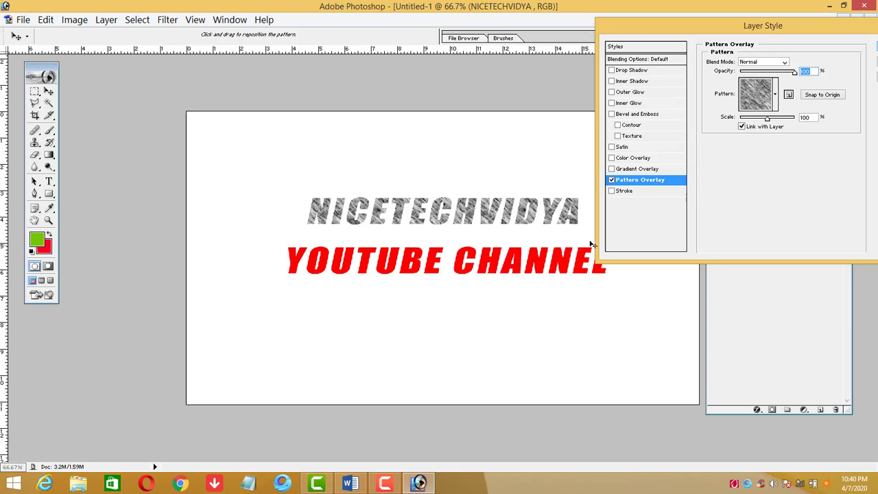
pyautogui.click(813, 43)
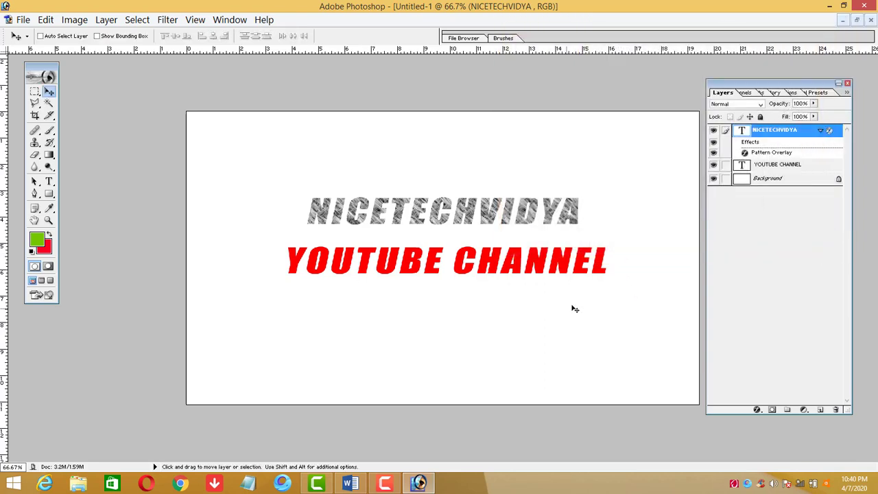
# - Select the YOUTUBE CHANNEL layer and move the text lower on the canvas
pyautogui.rightClick(566, 269)
pyautogui.click(582, 275)
pyautogui.moveTo(566, 275); pyautogui.dragTo(569, 290)
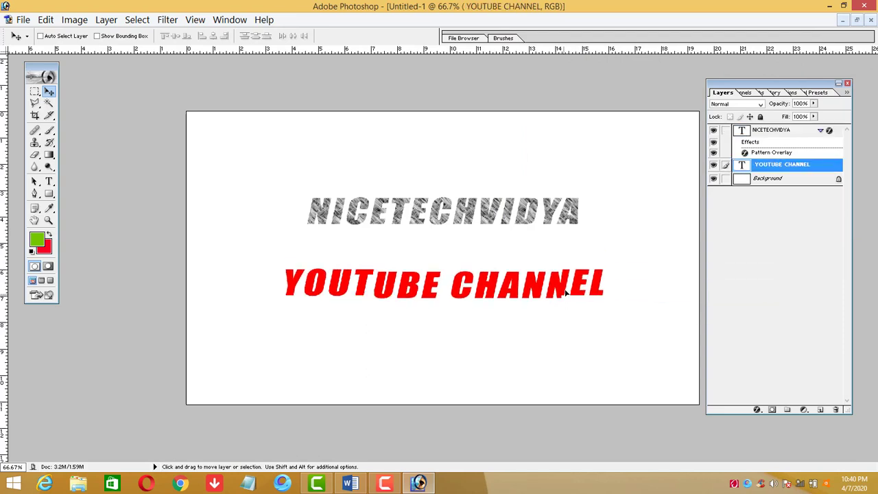
# - Give YOUTUBE CHANNEL a 10 px near-black outside Stroke and apply it
pyautogui.click(757, 409)
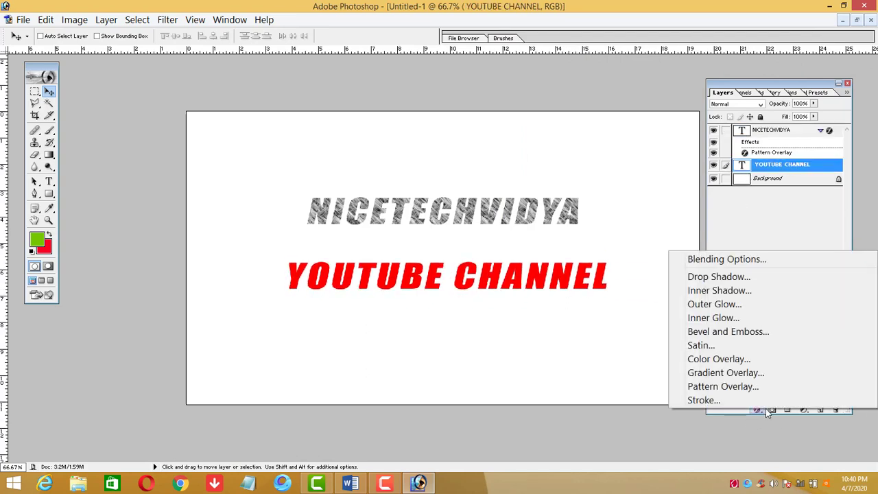
pyautogui.click(736, 259)
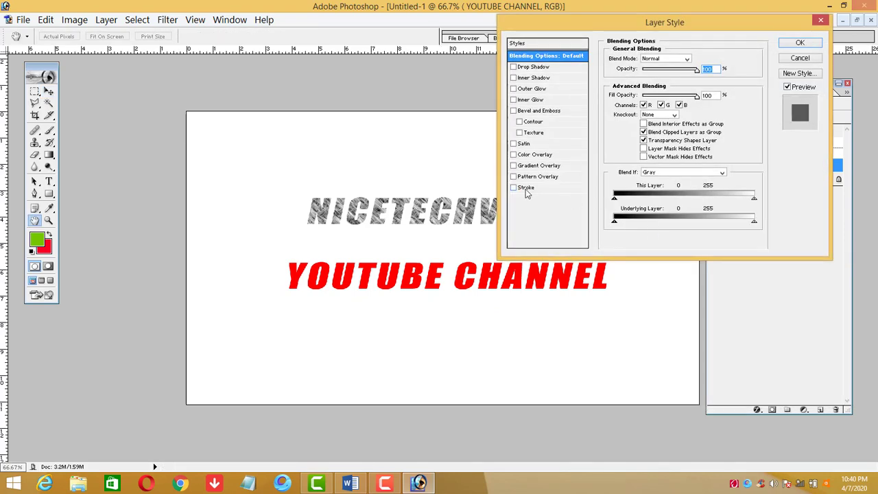
pyautogui.click(525, 188)
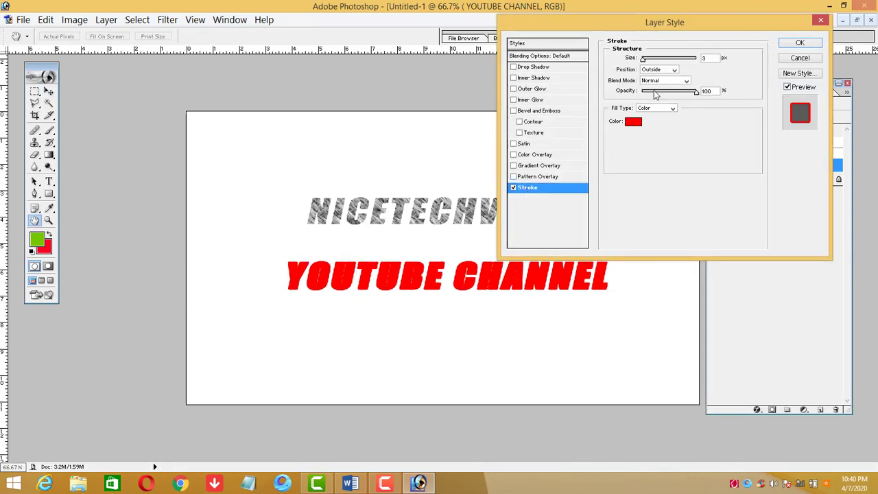
pyautogui.click(632, 121)
pyautogui.click(704, 287)
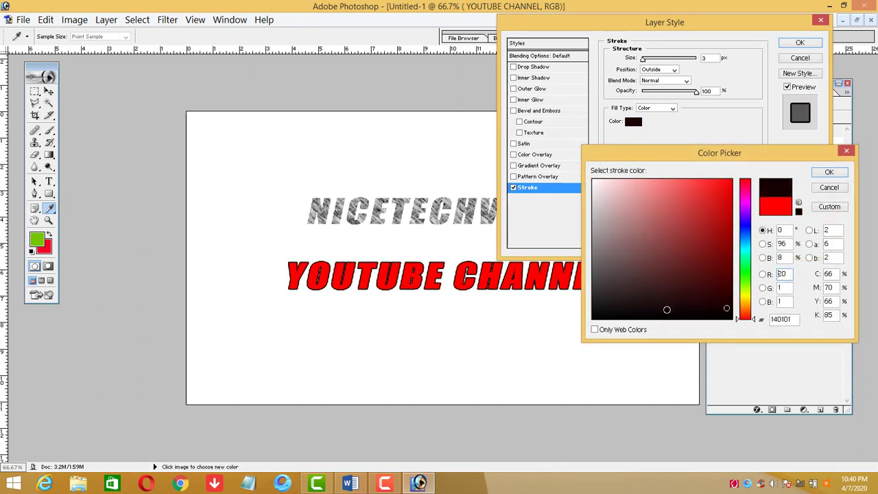
pyautogui.click(827, 175)
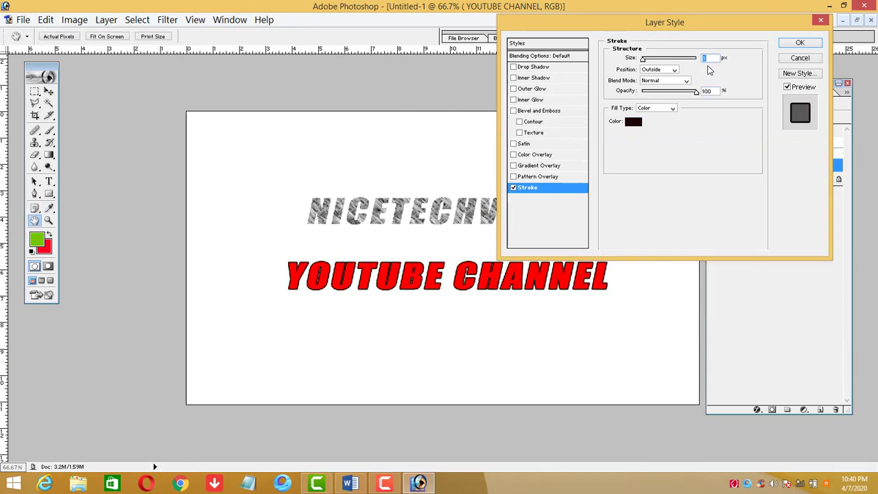
pyautogui.write('4')
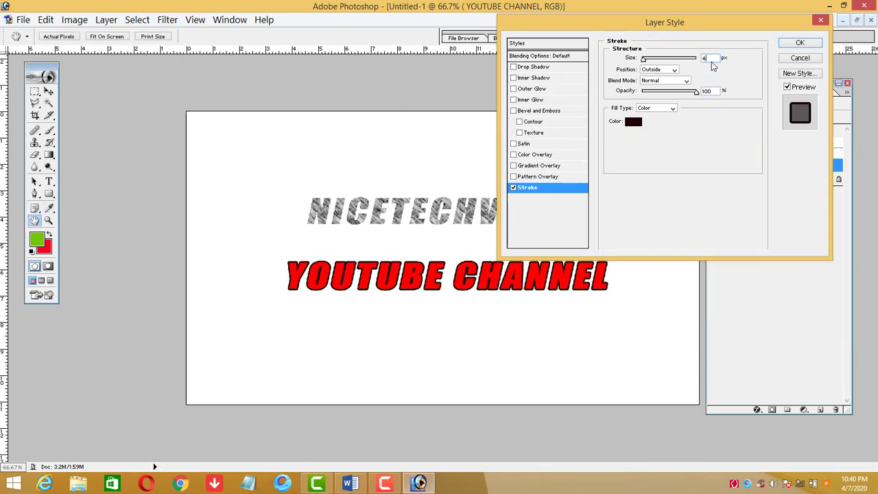
pyautogui.write('6')
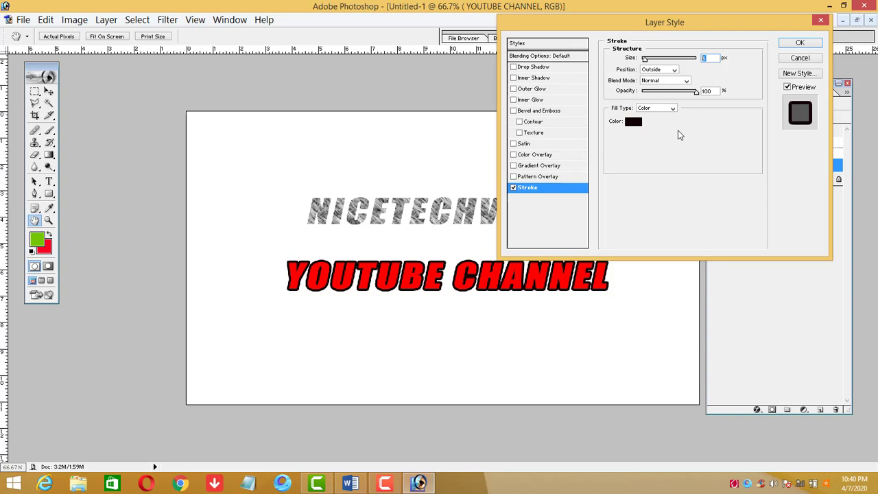
pyautogui.write('8')
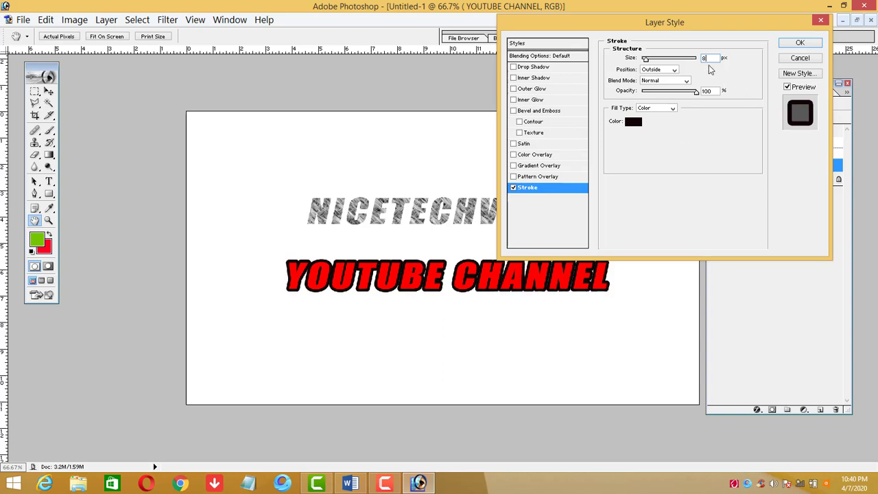
pyautogui.write('1')
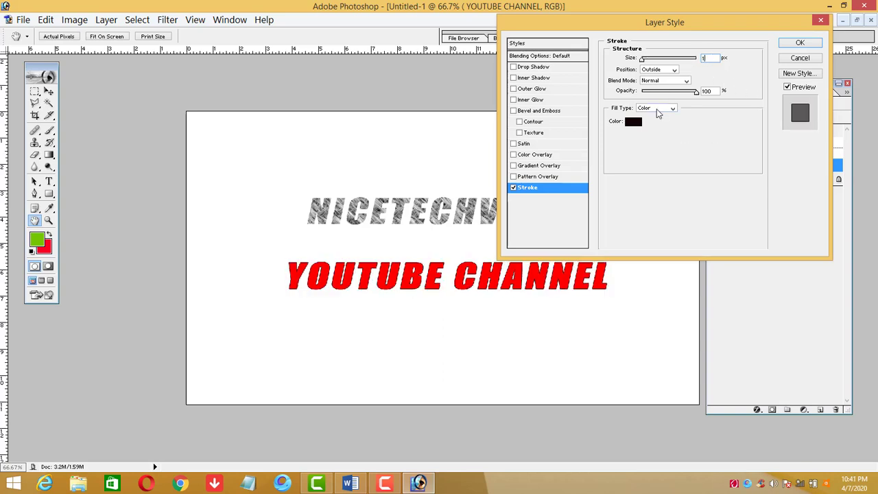
pyautogui.write('0')
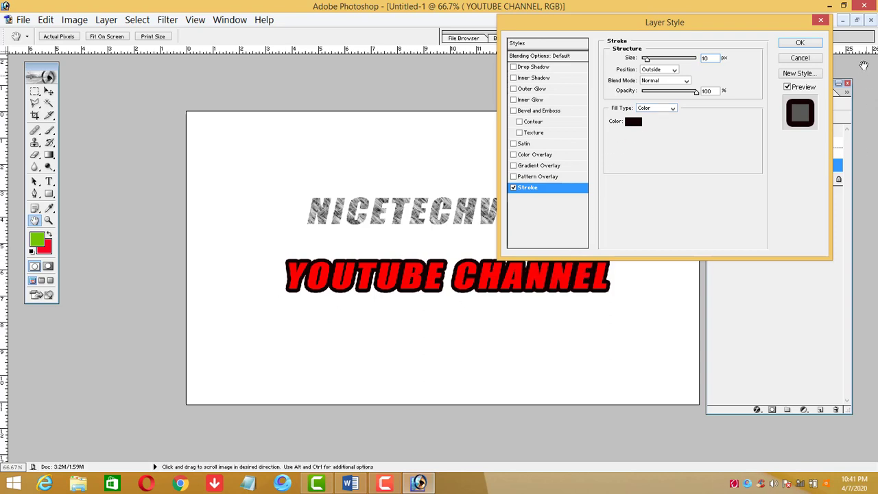
pyautogui.click(799, 43)
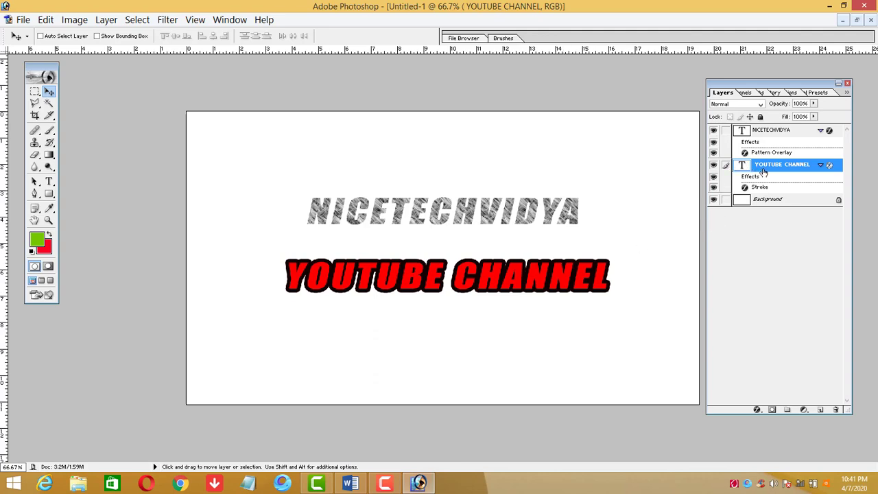
# - Open the YOUTUBE CHANNEL Blending Options and close them without changes
pyautogui.click(757, 409)
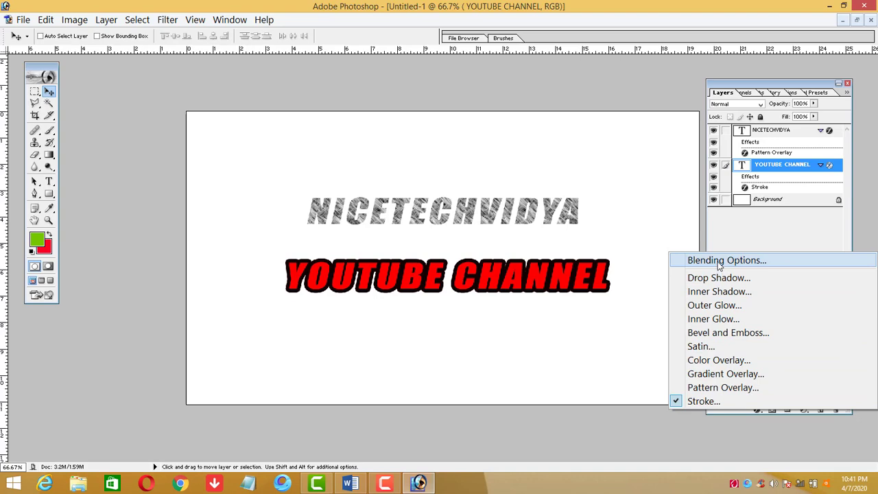
pyautogui.click(717, 262)
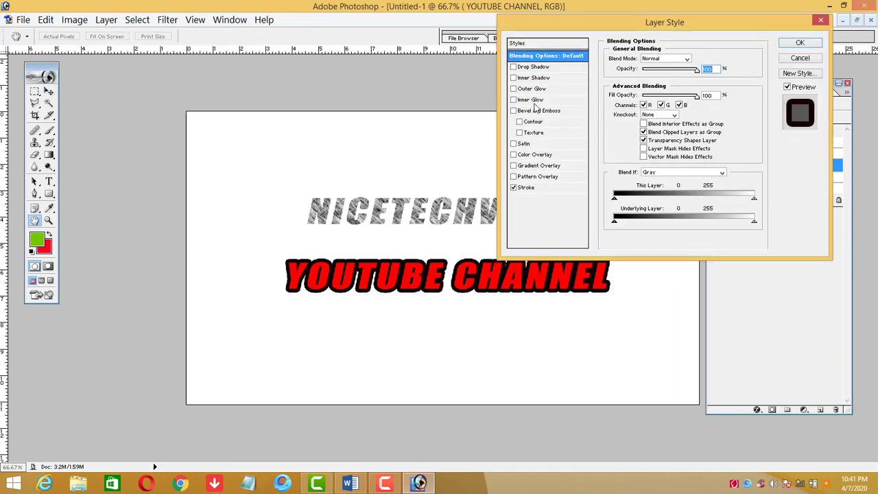
pyautogui.click(797, 58)
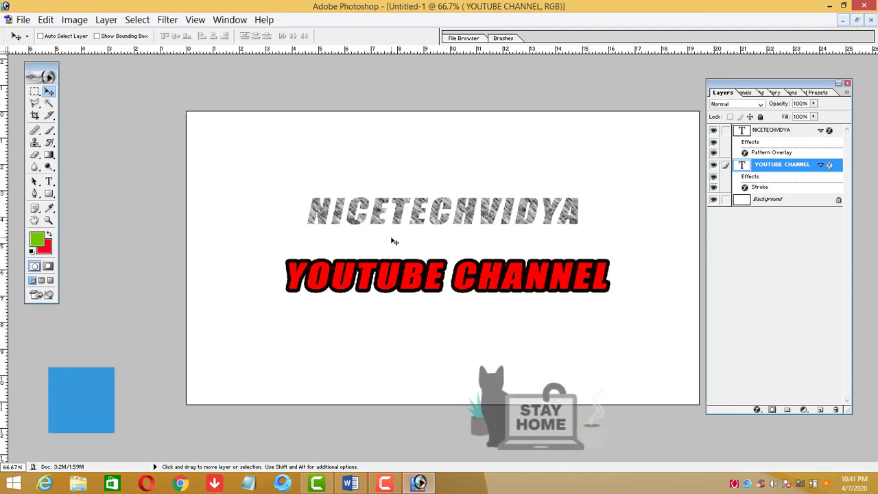
# - Drag the NICETECHVIDYA layer down so it sits just above YOUTUBE CHANNEL
pyautogui.rightClick(321, 217)
pyautogui.click(343, 223)
pyautogui.moveTo(341, 214); pyautogui.dragTo(341, 235)
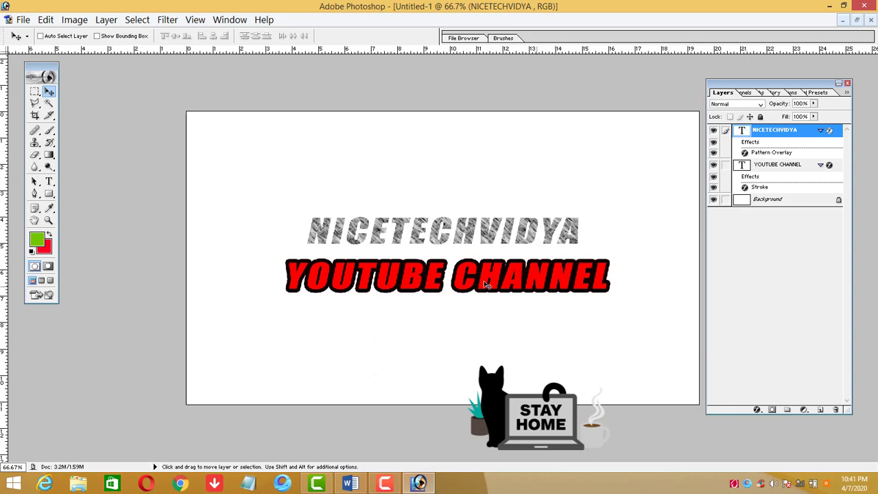
pyautogui.click(757, 410)
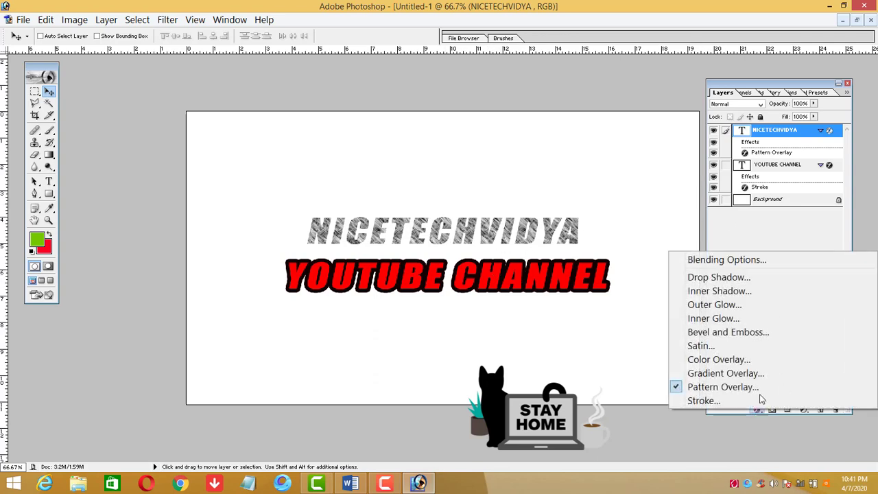
pyautogui.click(616, 322)
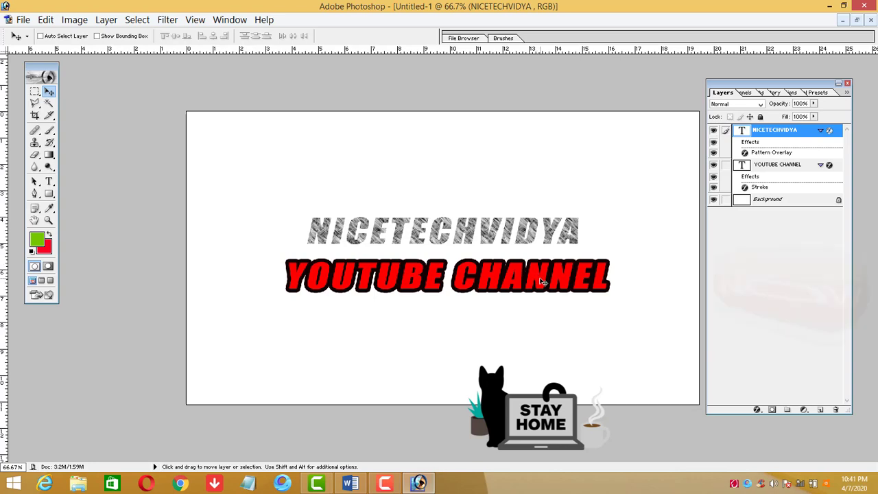
# - Copy the layer style from the YOUTUBE CHANNEL layer
pyautogui.rightClick(541, 283)
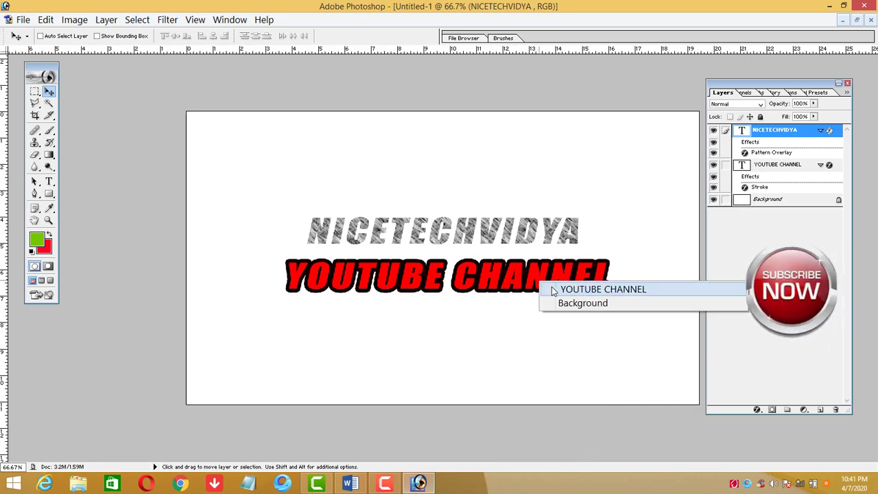
pyautogui.click(569, 288)
pyautogui.click(109, 20)
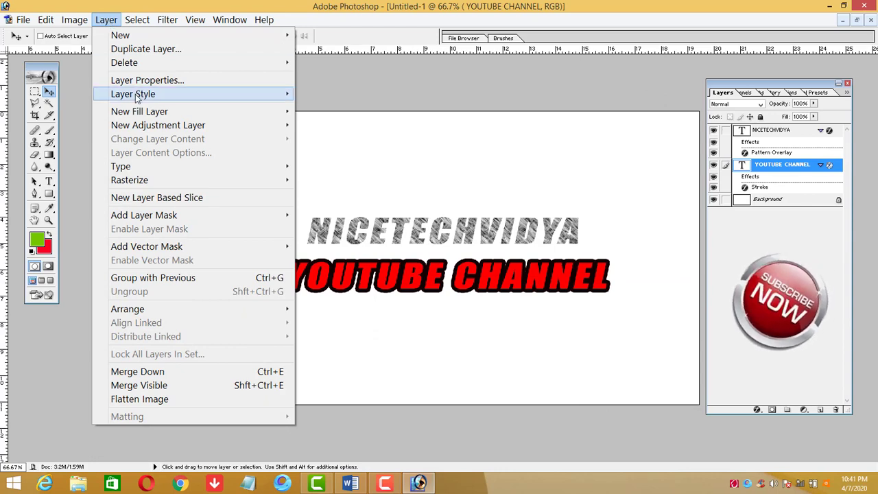
pyautogui.moveTo(133, 93)
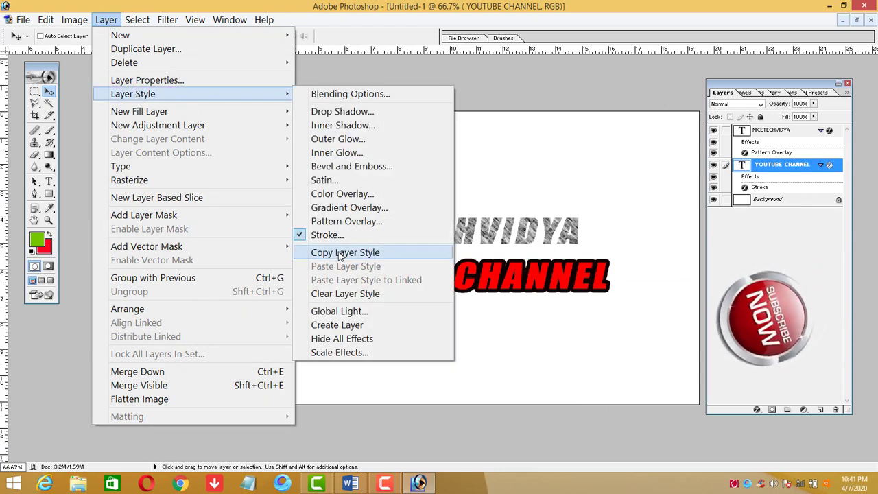
pyautogui.click(340, 253)
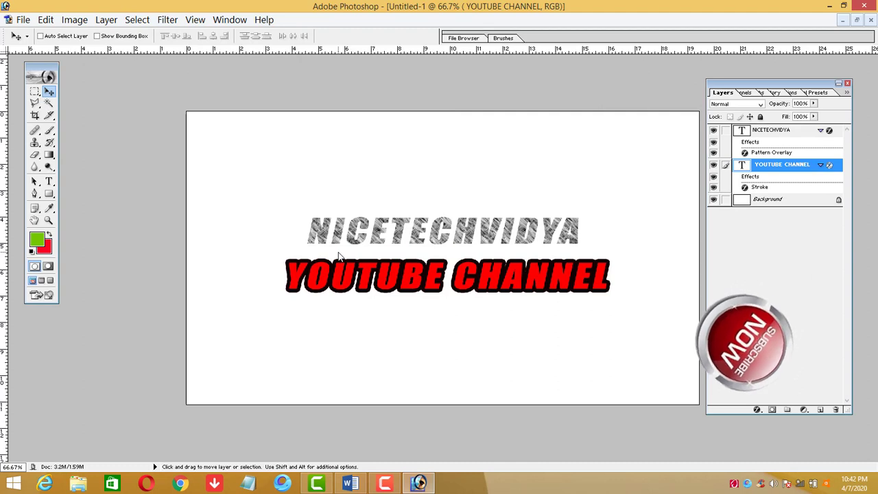
pyautogui.click(757, 409)
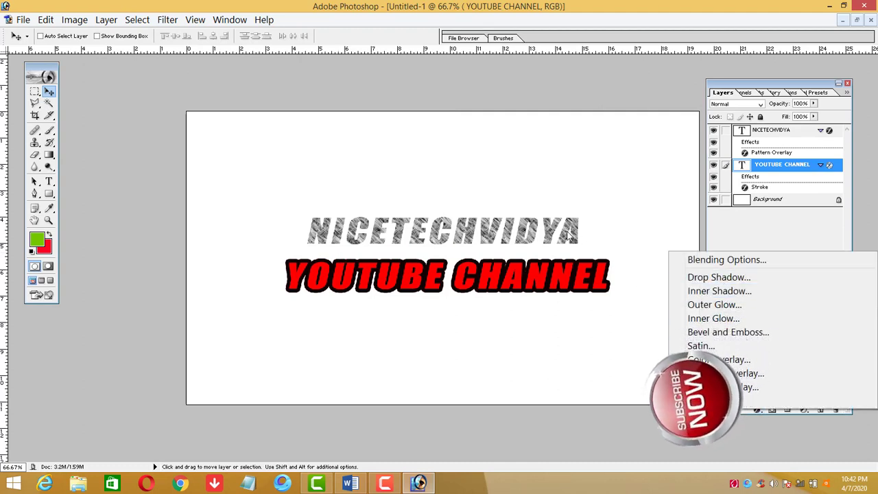
pyautogui.click(733, 246)
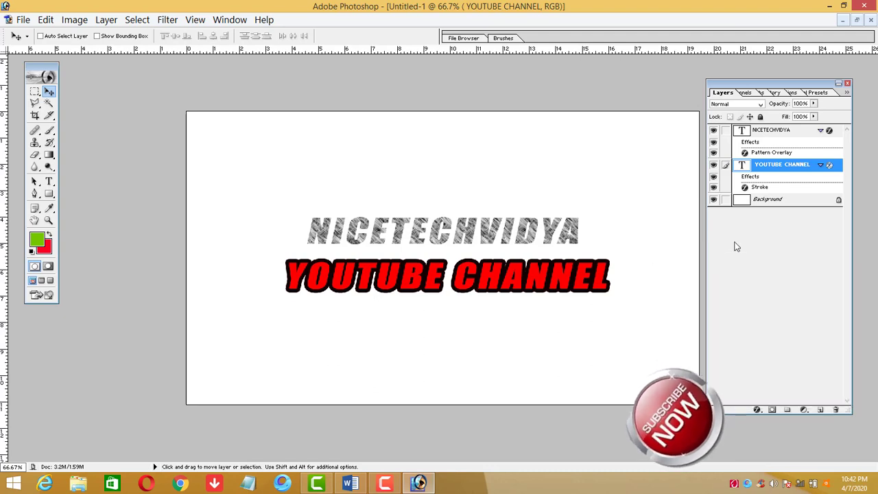
pyautogui.rightClick(581, 284)
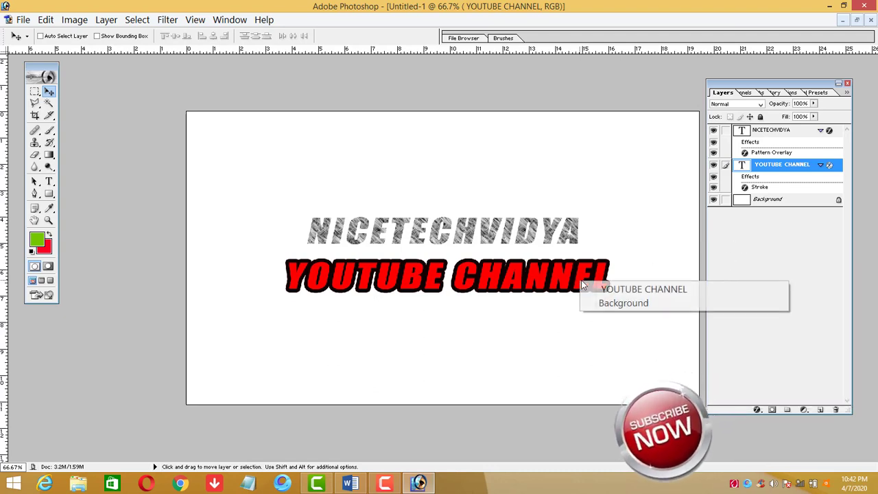
pyautogui.click(603, 289)
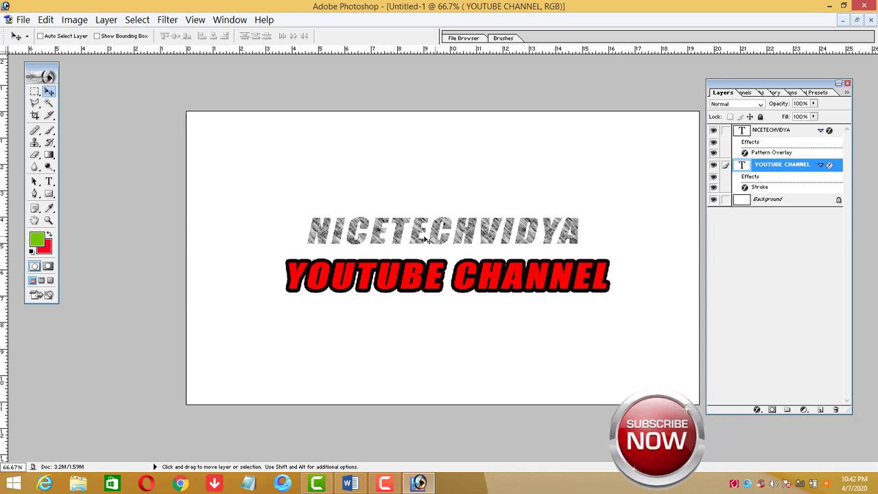
pyautogui.click(106, 19)
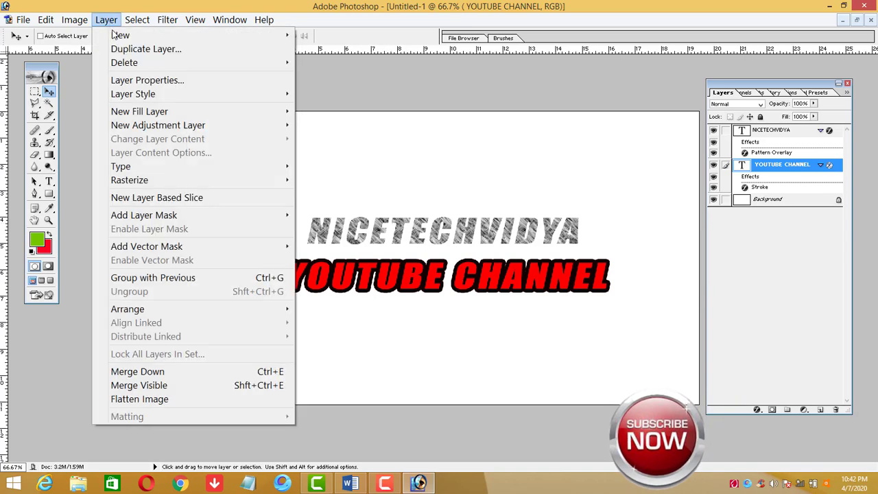
pyautogui.moveTo(133, 94)
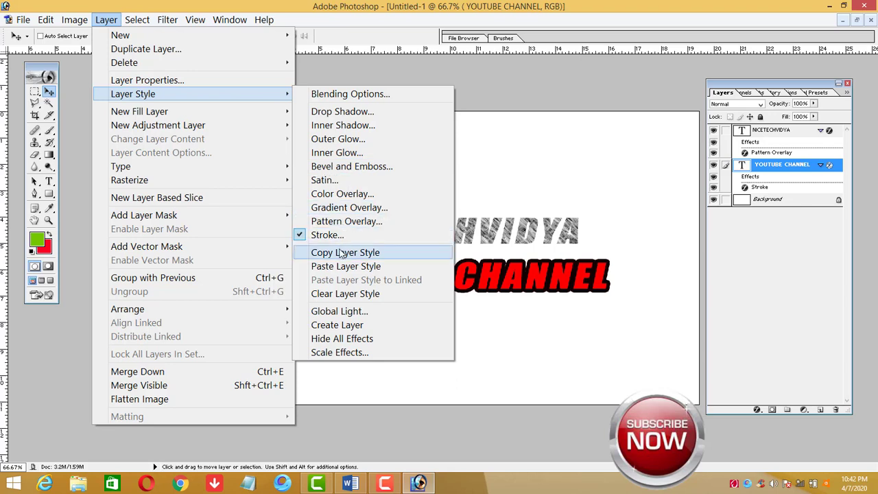
pyautogui.click(350, 309)
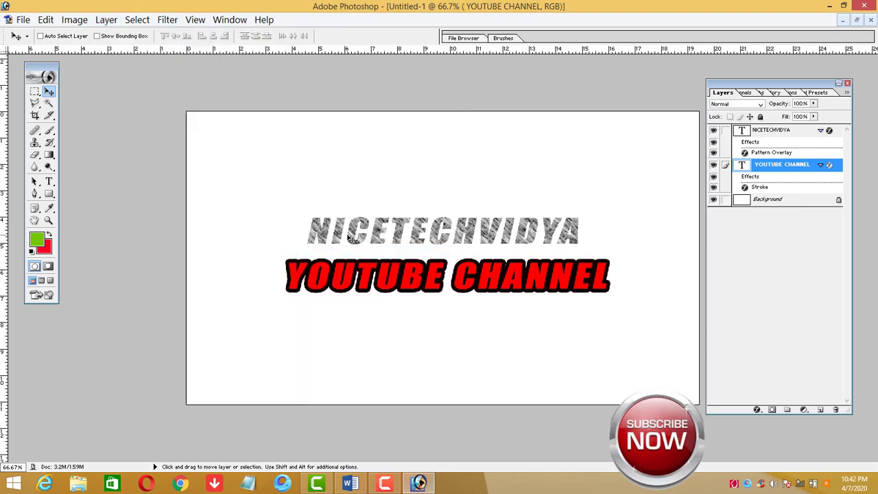
# - Paste the copied red fill and black stroke style onto NICETECHVIDYA
pyautogui.rightClick(350, 237)
pyautogui.click(364, 244)
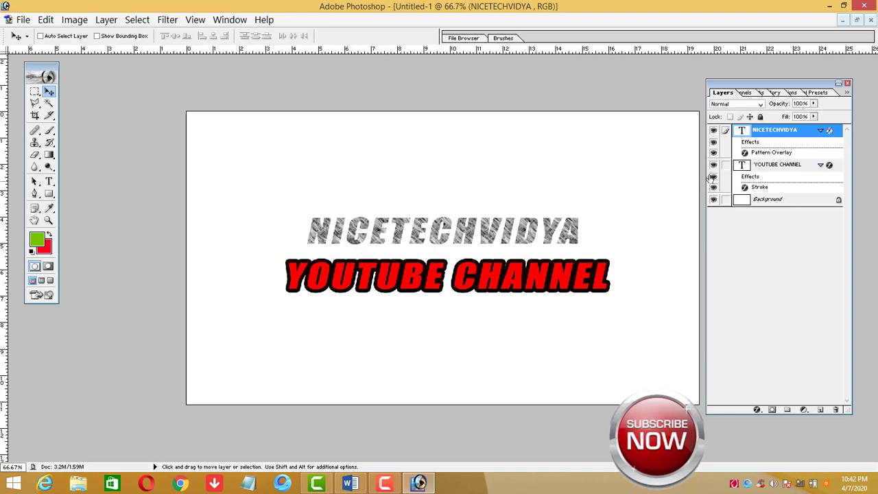
pyautogui.click(107, 20)
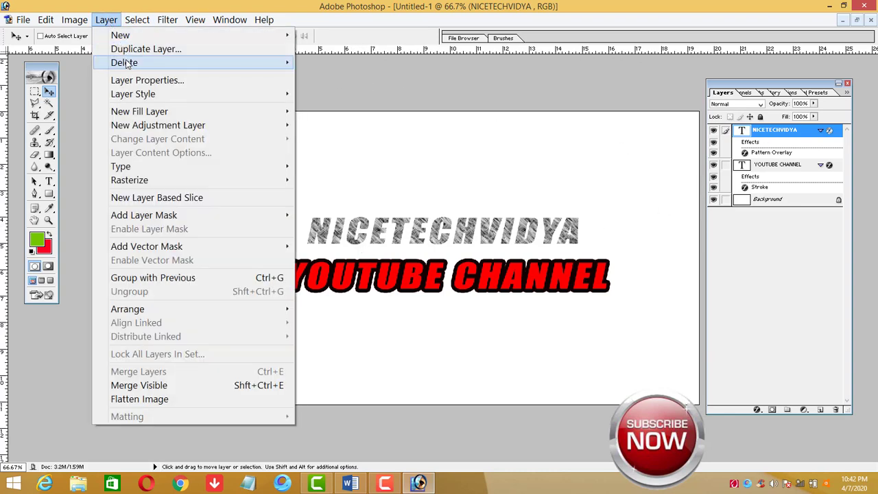
pyautogui.moveTo(133, 94)
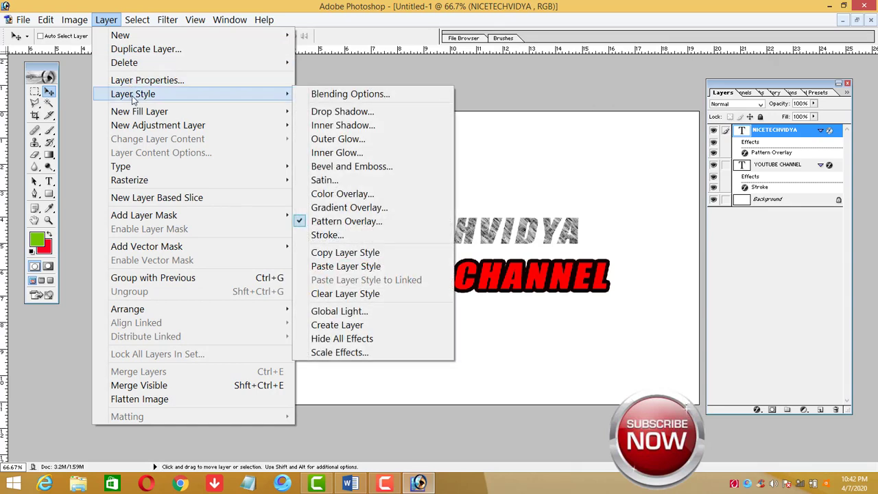
pyautogui.click(336, 266)
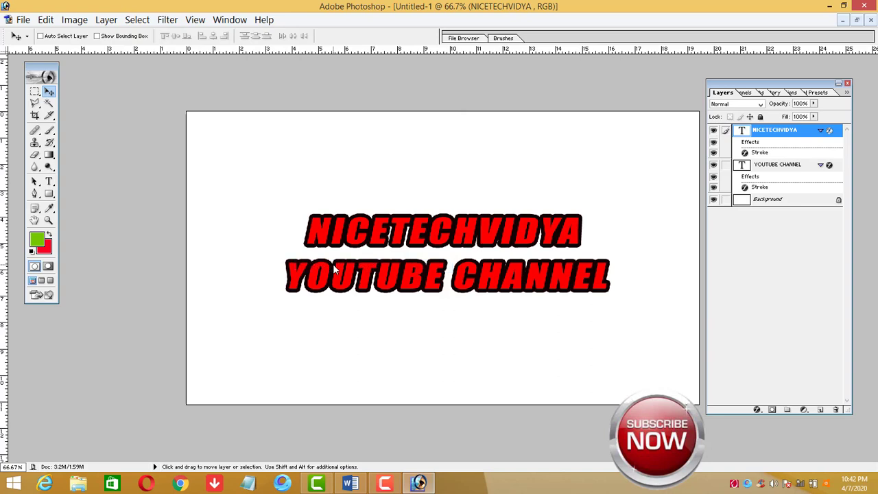
# - Nudge NICETECHVIDYA up and right, then drag YOUTUBE CHANNEL lower
pyautogui.rightClick(357, 243)
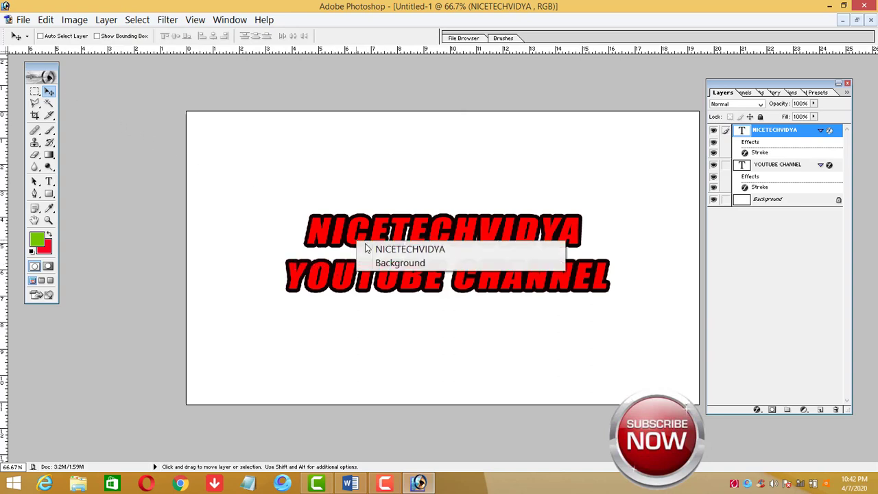
pyautogui.click(374, 248)
pyautogui.moveTo(405, 288)
pyautogui.mouseDown()
pyautogui.moveTo(411, 269)
pyautogui.moveTo(431, 278)
pyautogui.mouseUp()
pyautogui.rightClick(432, 274)
pyautogui.click(446, 282)
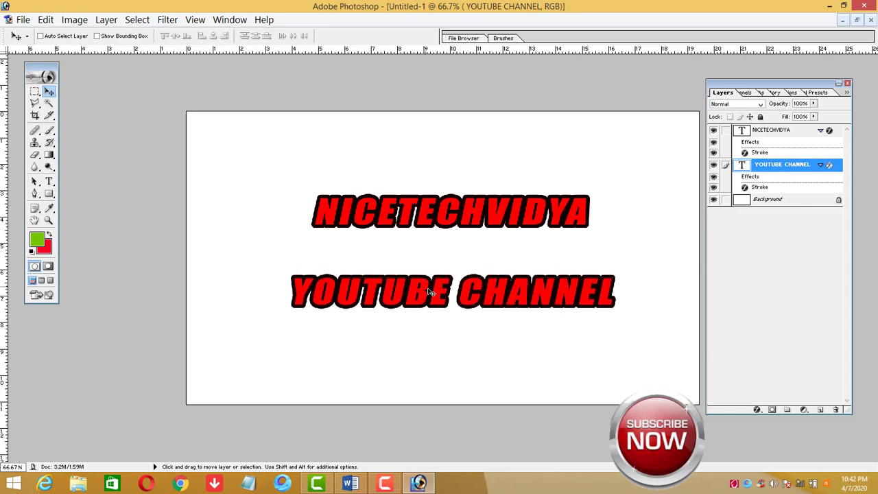
pyautogui.rightClick(426, 293)
pyautogui.click(442, 313)
pyautogui.rightClick(428, 293)
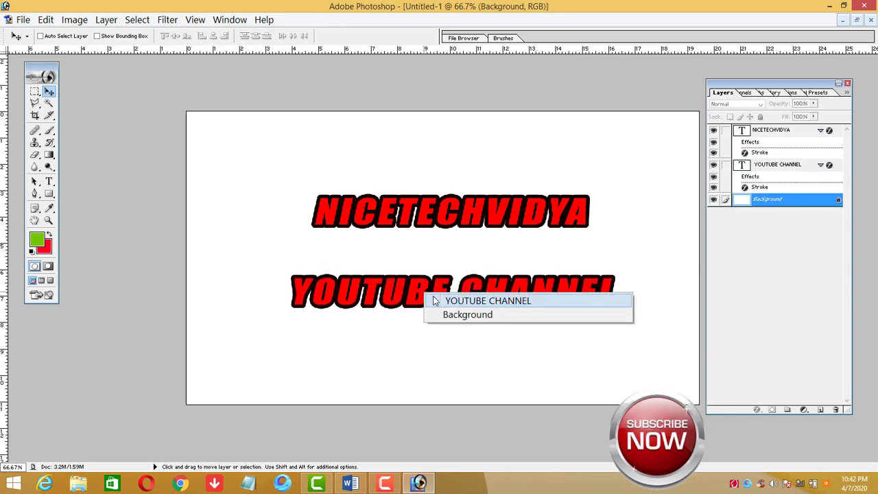
pyautogui.click(446, 300)
pyautogui.moveTo(435, 298); pyautogui.dragTo(429, 308)
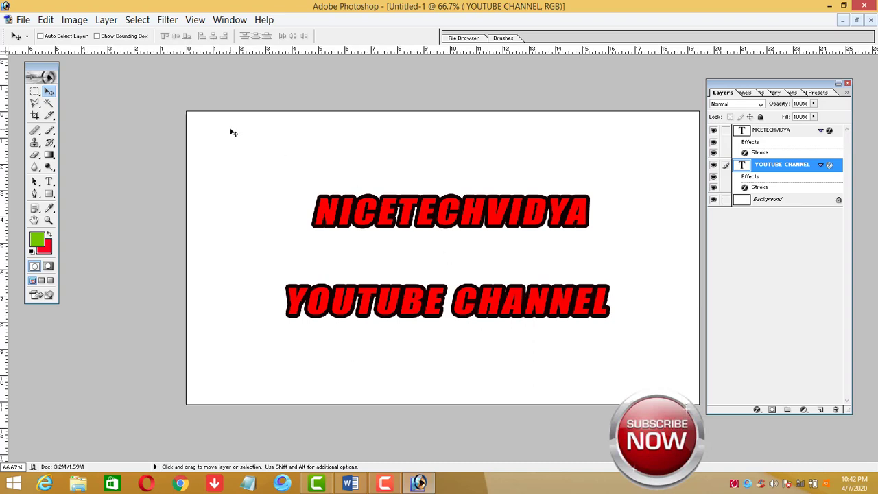
# - Move NICETECHVIDYA down about 35 px toward the YOUTUBE CHANNEL line
pyautogui.click(48, 181)
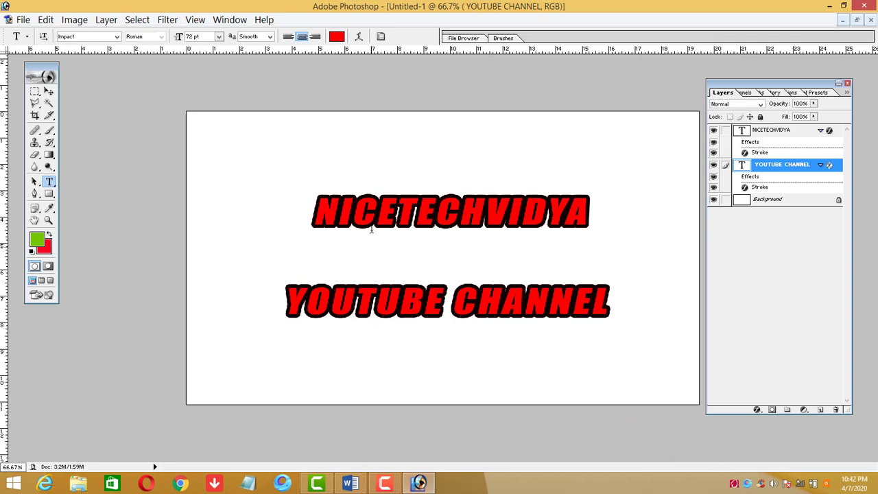
pyautogui.click(49, 91)
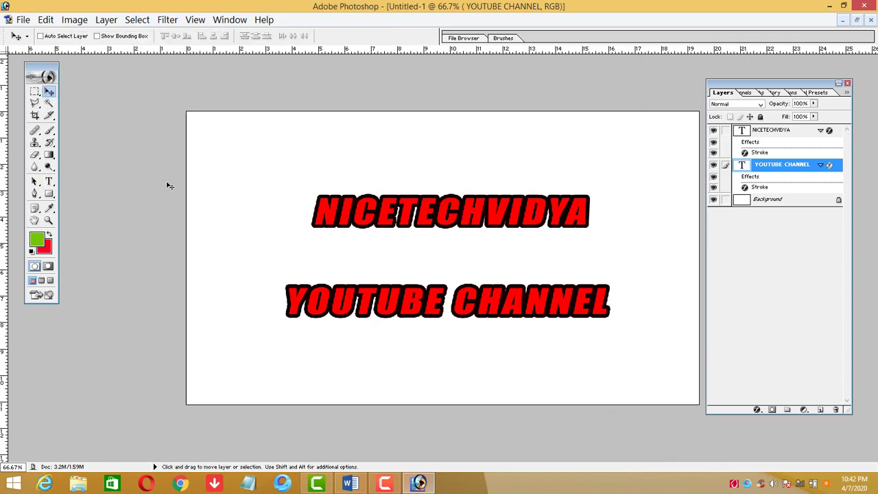
pyautogui.rightClick(336, 225)
pyautogui.click(353, 224)
pyautogui.moveTo(355, 222); pyautogui.dragTo(359, 246)
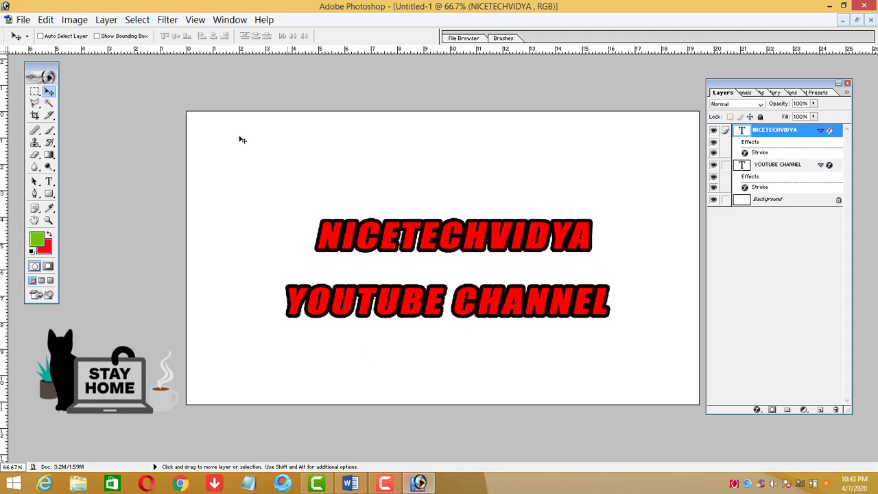
# - Raise NICETECHVIDYA about 29 px and YOUTUBE CHANNEL about 20 px
pyautogui.rightClick(334, 247)
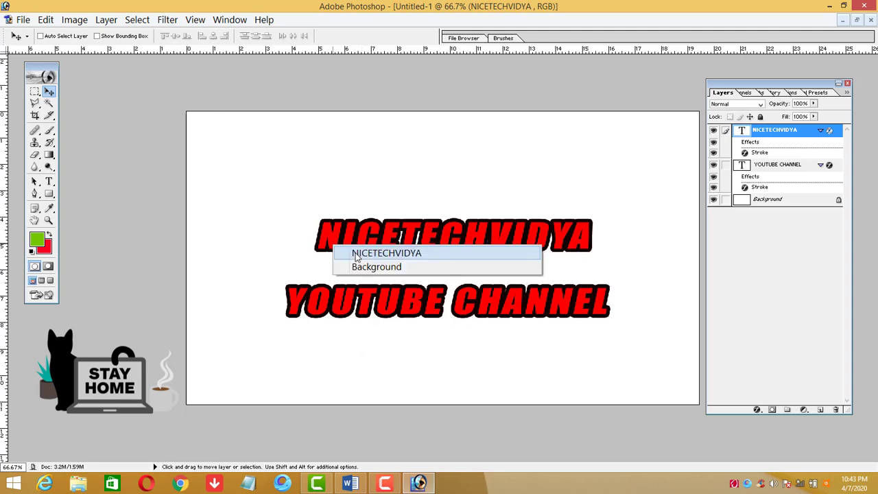
pyautogui.click(392, 253)
pyautogui.moveTo(398, 302); pyautogui.dragTo(398, 282)
pyautogui.rightClick(418, 317)
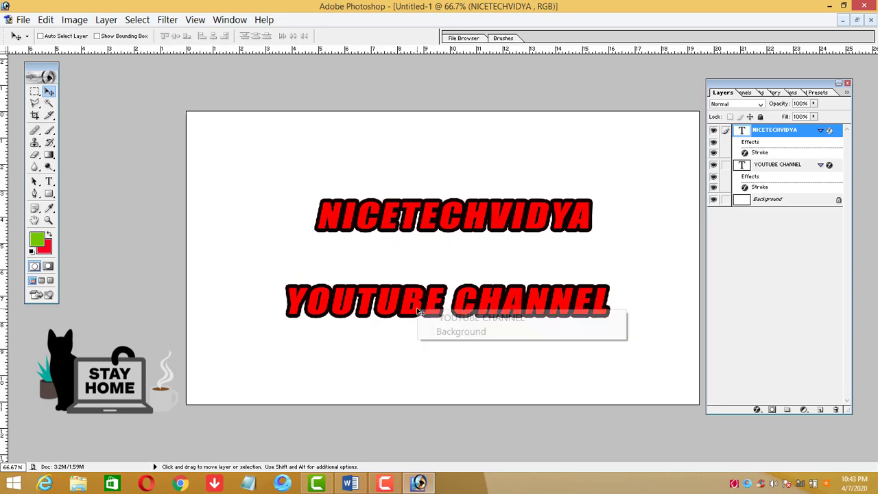
pyautogui.click(438, 321)
pyautogui.moveTo(441, 315); pyautogui.dragTo(446, 300)
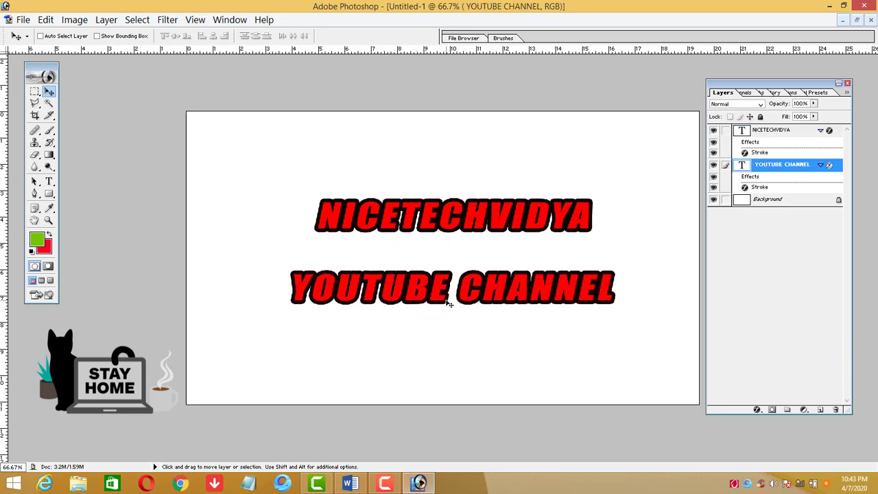